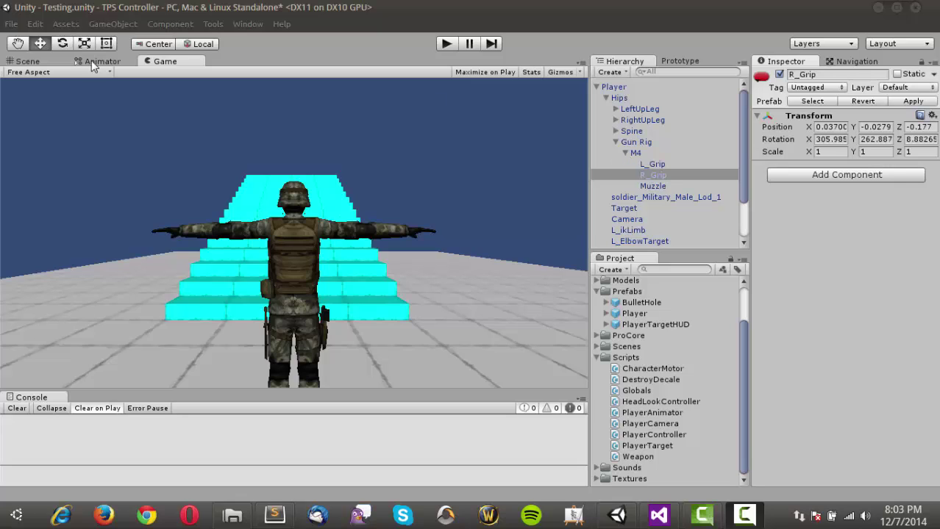
Step: Examine the soldier, the rifle with its grip markers and the elbow targets in the Scene view from the front
left_click(616, 143)
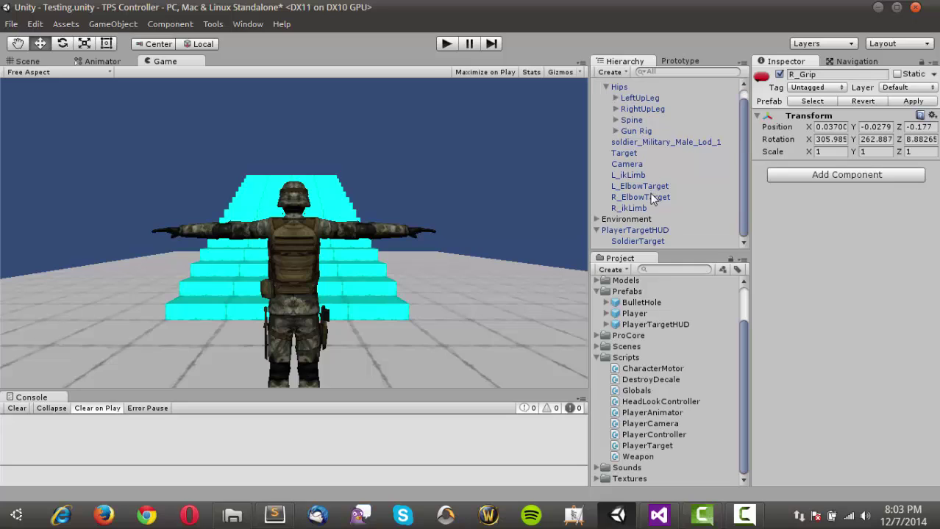
scroll(647, 176, "down", 1)
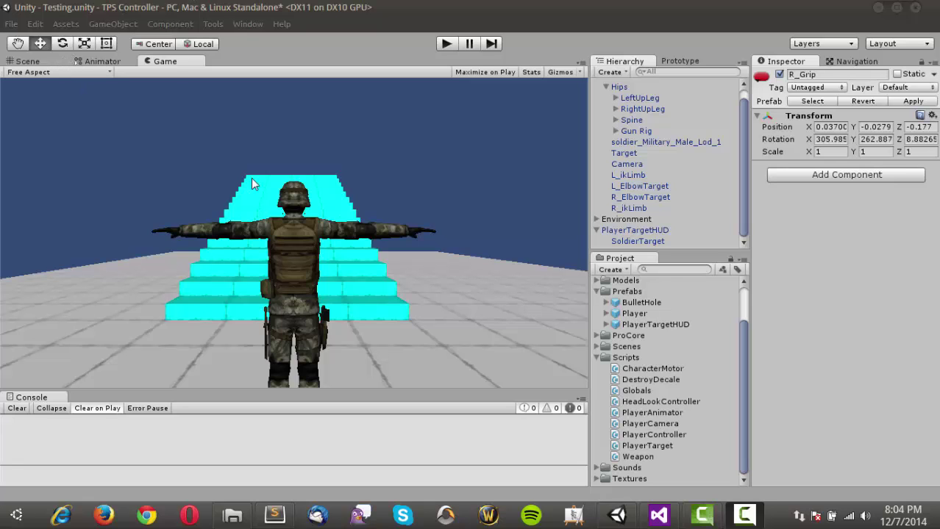
left_click(30, 61)
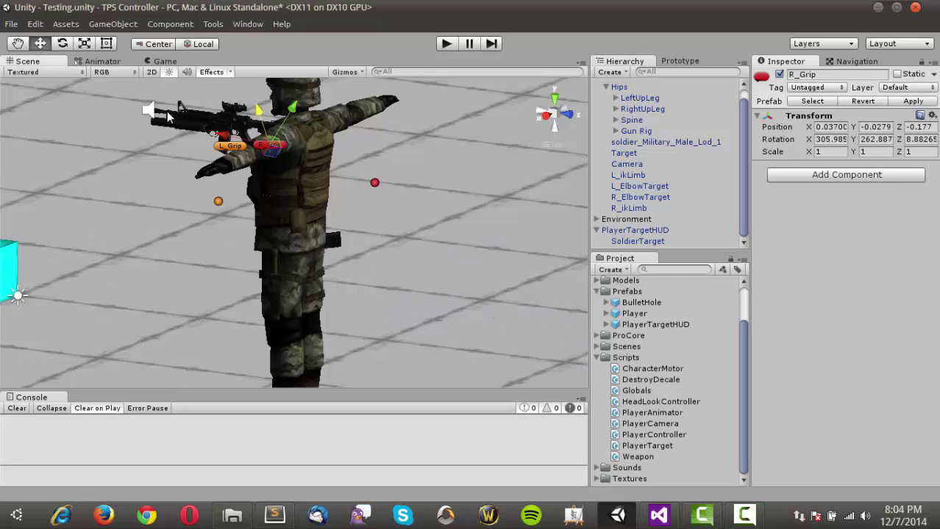
mouse_move(174, 123)
left_mouse_down("alt")
mouse_move(367, 163)
mouse_move(516, 161)
mouse_move(447, 138)
mouse_move(349, 152)
mouse_move(166, 138)
left_mouse_up("alt")
scroll(261, 157, "up", 4)
scroll(263, 162, "up", 4)
middle_click_drag(281, 162, 304, 267)
right_click_drag(288, 218, 421, 191)
left_click_drag(421, 192, 341, 269, "alt")
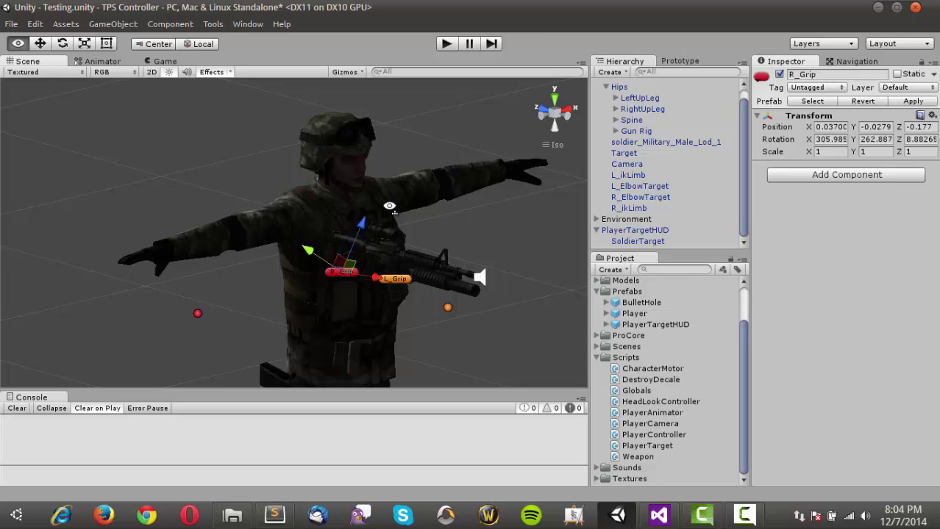
Step: Delete L_ikLimb, L_ElbowTarget, R_ElbowTarget and R_ikLimb from the Player, accepting the loss of the prefab connection
left_click(650, 177)
left_click(652, 186, "shift")
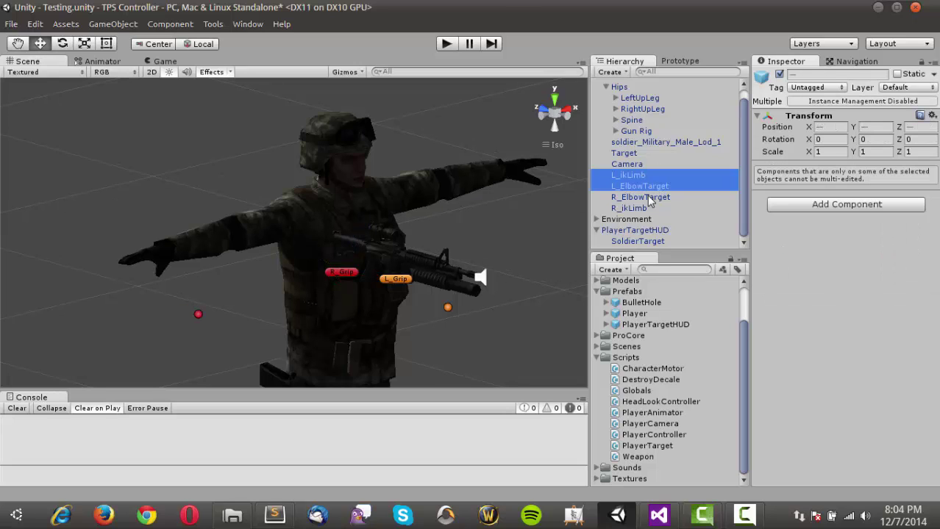
left_click(646, 197, "shift")
left_click(671, 208, "shift")
key("Delete")
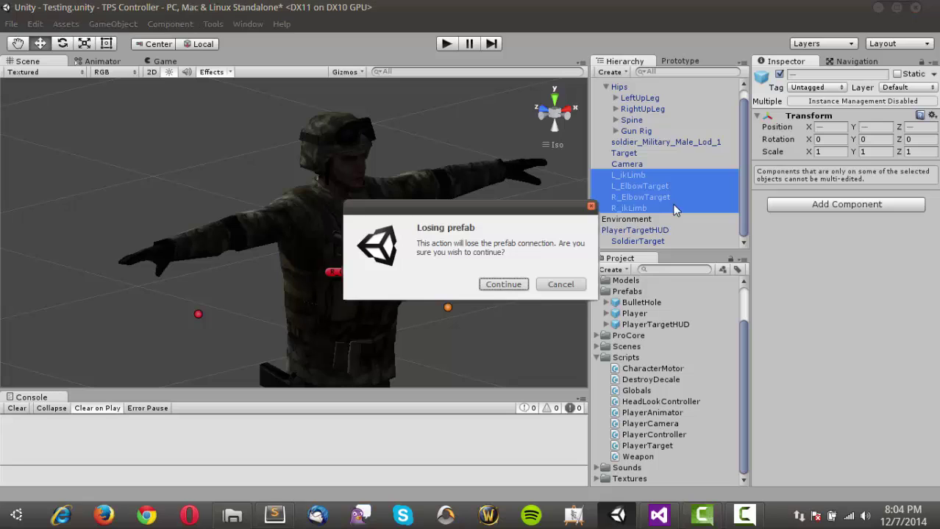
left_click(504, 284)
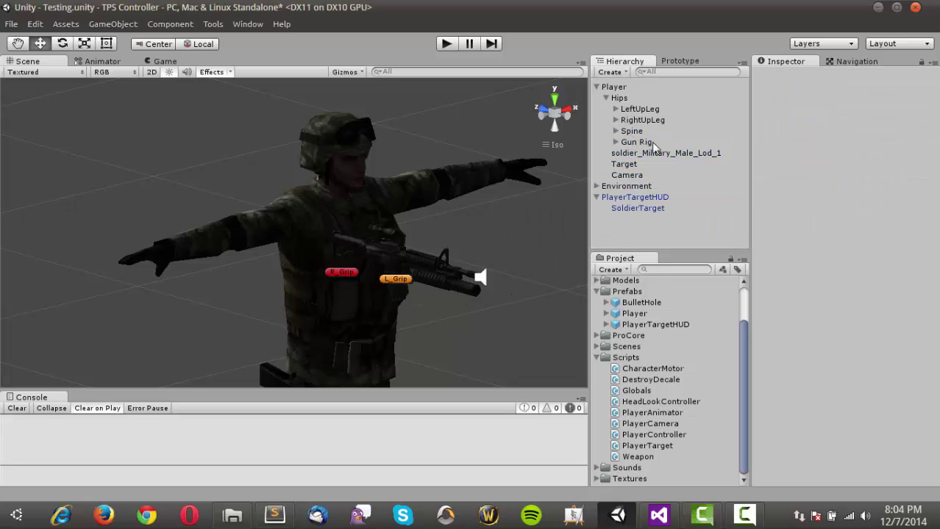
Step: Delete the L_Grip and R_Grip objects from the M4 inside the Gun Rig and collapse the rig again
left_click(615, 142)
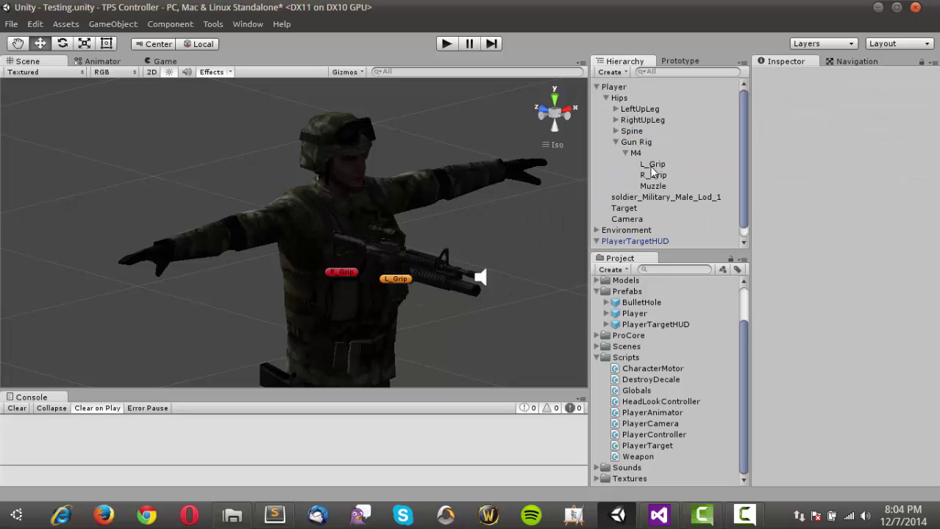
left_click(653, 166)
left_click(658, 177, "shift")
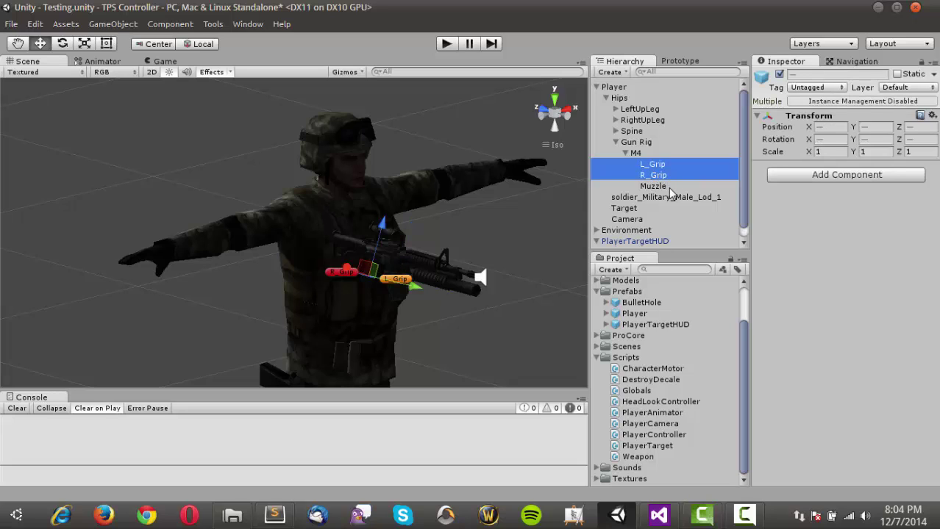
key("Delete")
left_click(625, 153)
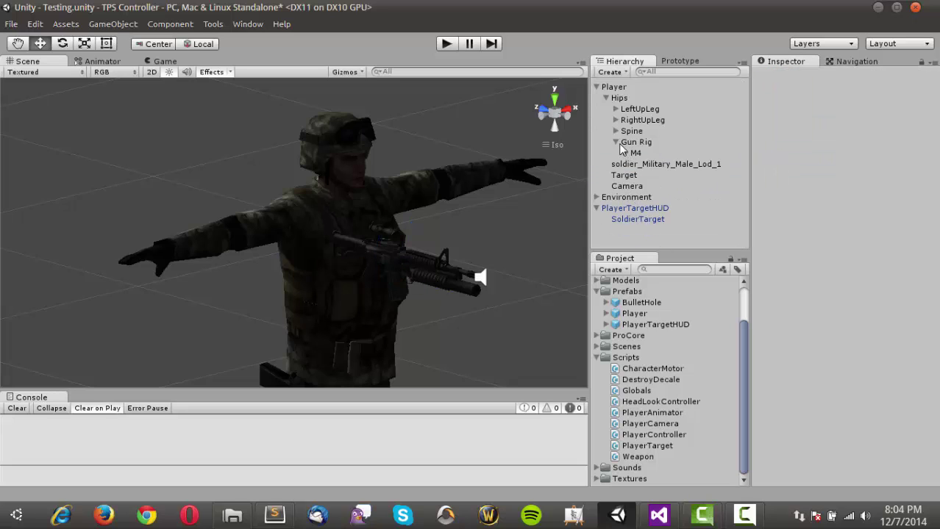
left_click(616, 143)
Step: Move the Gun Rig along its Z axis to a Z position of about 0.033
left_click_drag(514, 193, 485, 184, "alt")
left_click(541, 115)
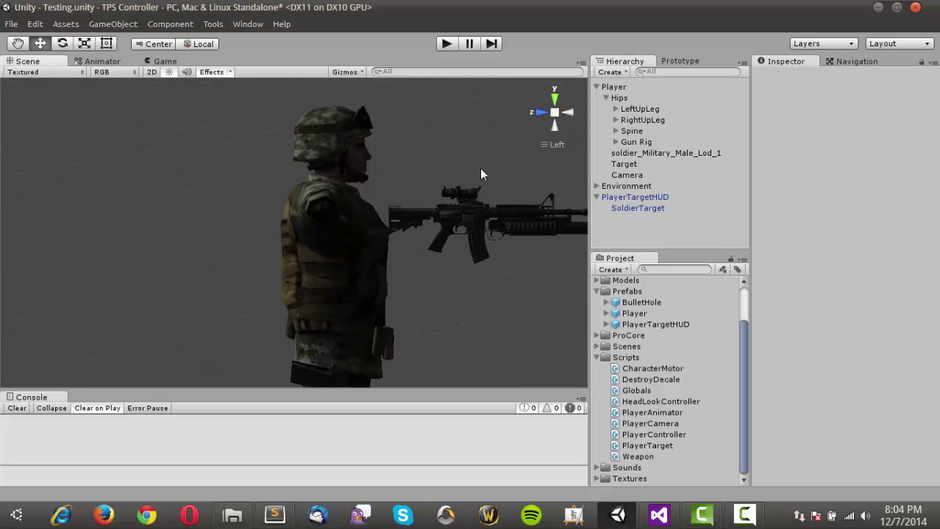
middle_click_drag(479, 168, 373, 192)
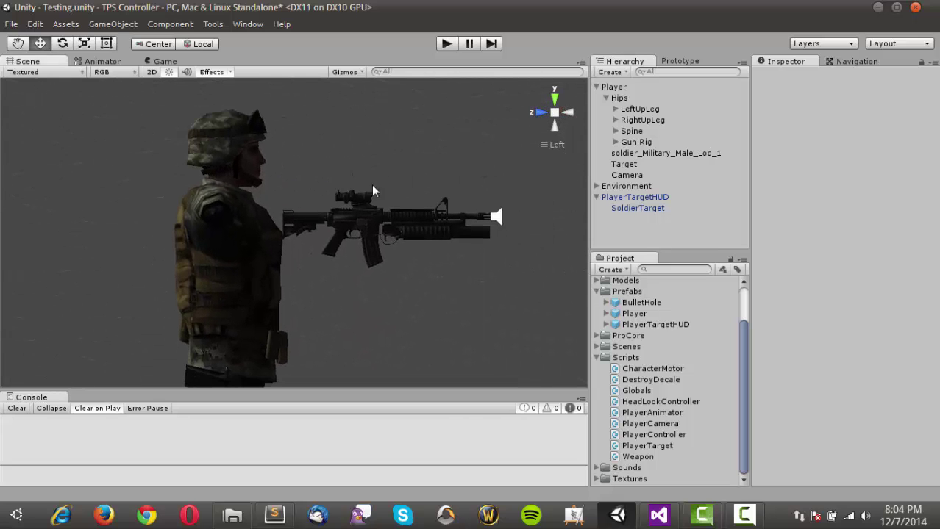
left_click(359, 219)
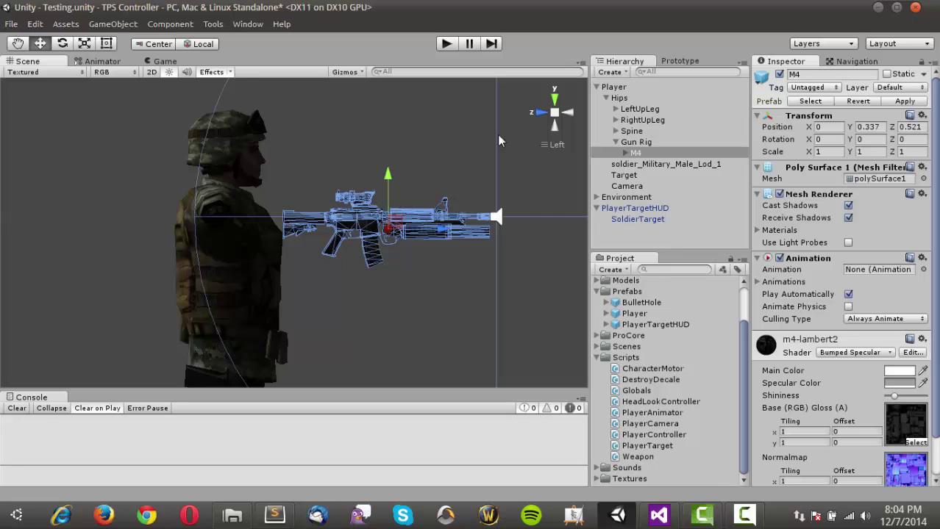
left_click(635, 144)
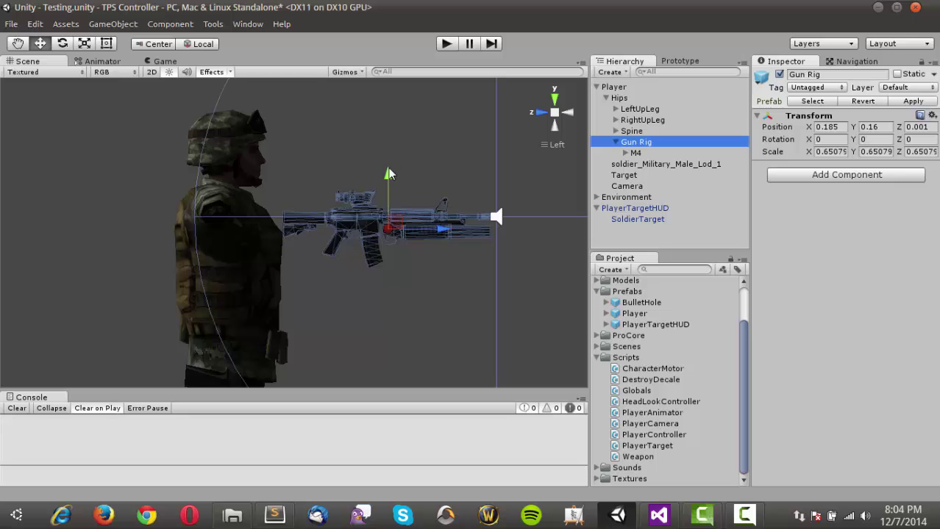
left_click_drag(438, 226, 118, 232)
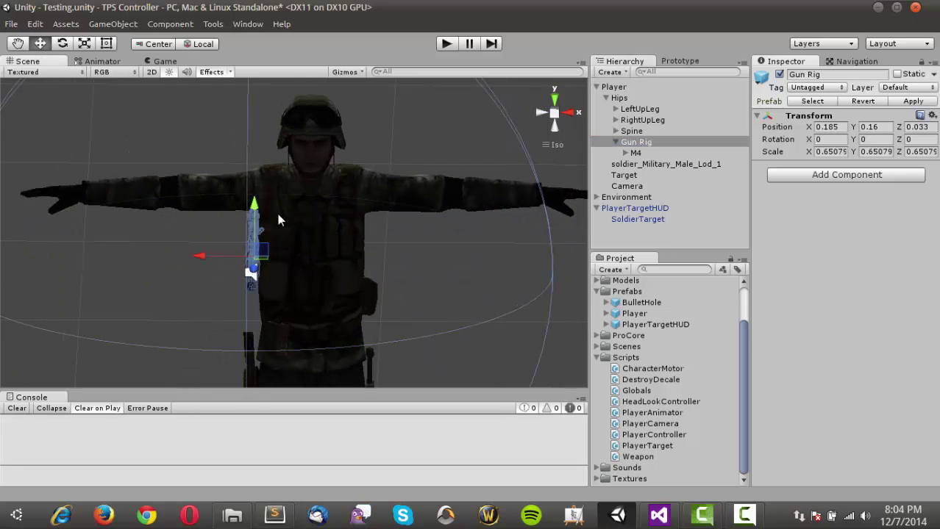
Step: Take the Gun Rig out of Hips to the scene root and briefly run the game to test it
left_click_drag(417, 179, 481, 185, "alt")
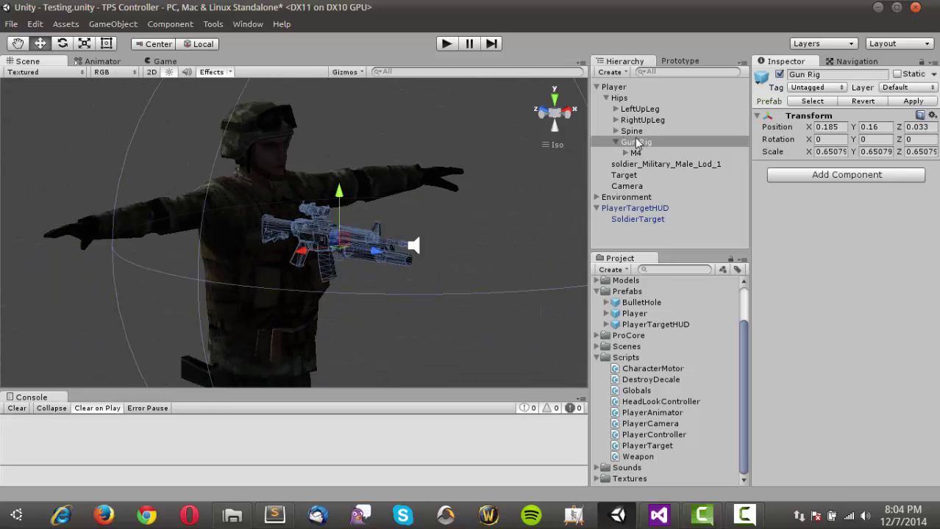
left_click_drag(634, 145, 652, 226)
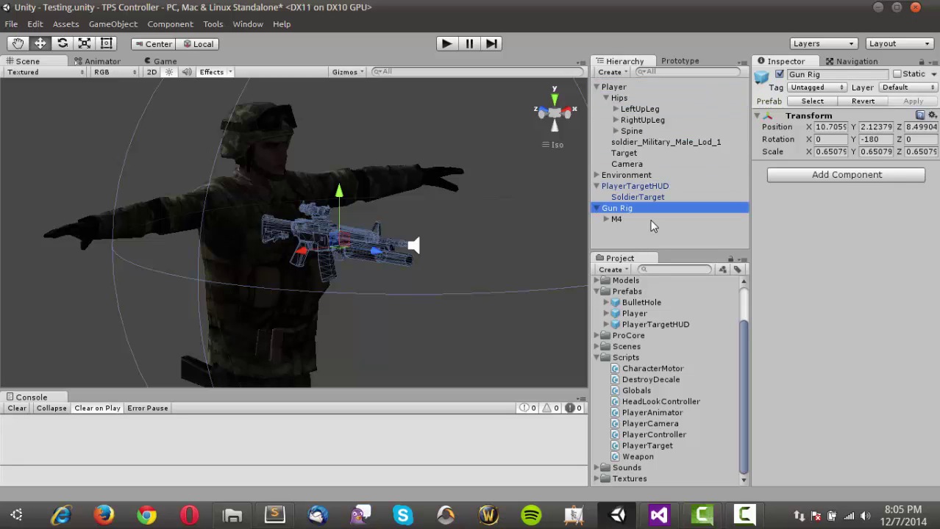
left_click(445, 45)
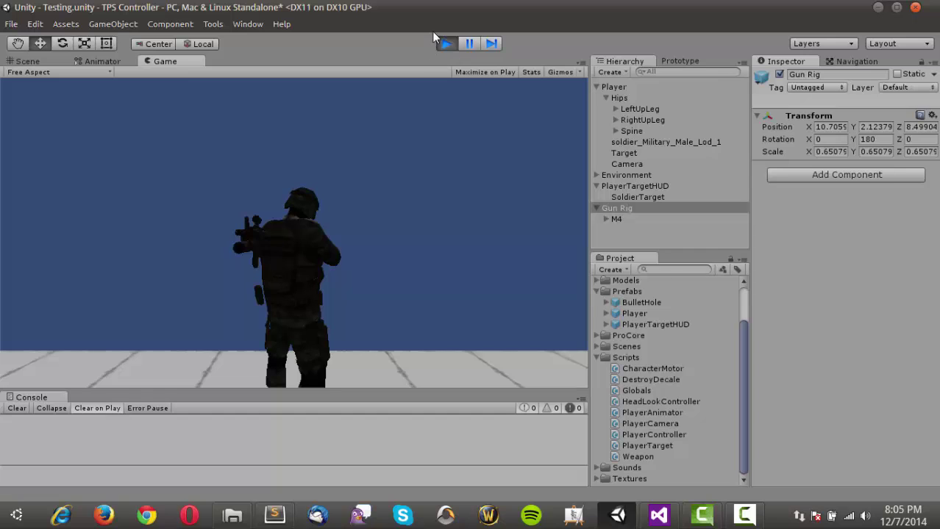
left_click(445, 44)
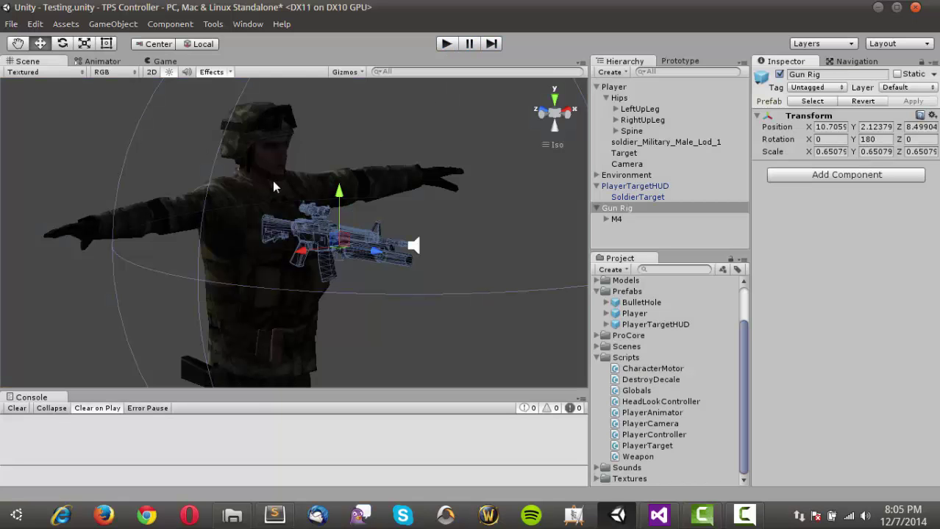
Step: Make the Gun Rig a direct child of Player and rotate the Player about 180 degrees around the Y axis
left_click_drag(622, 210, 645, 99)
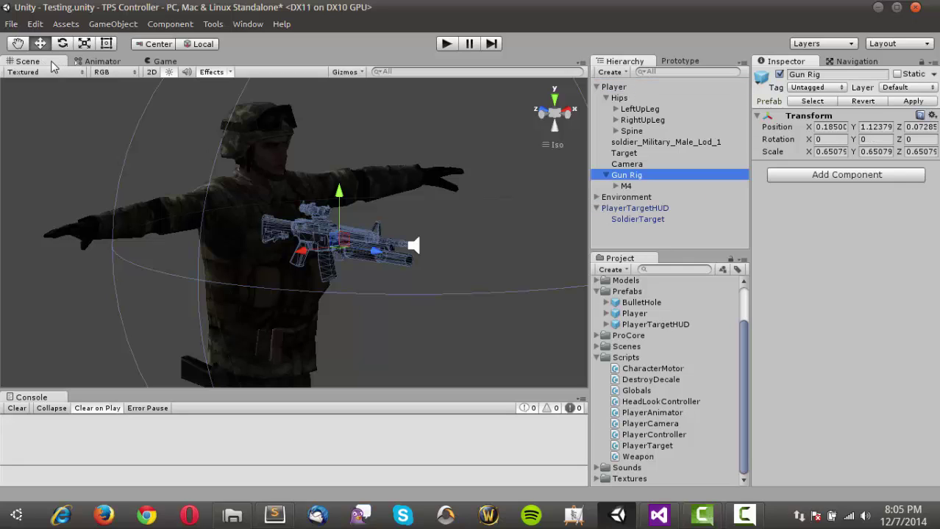
left_click_drag(162, 164, 332, 177, "alt")
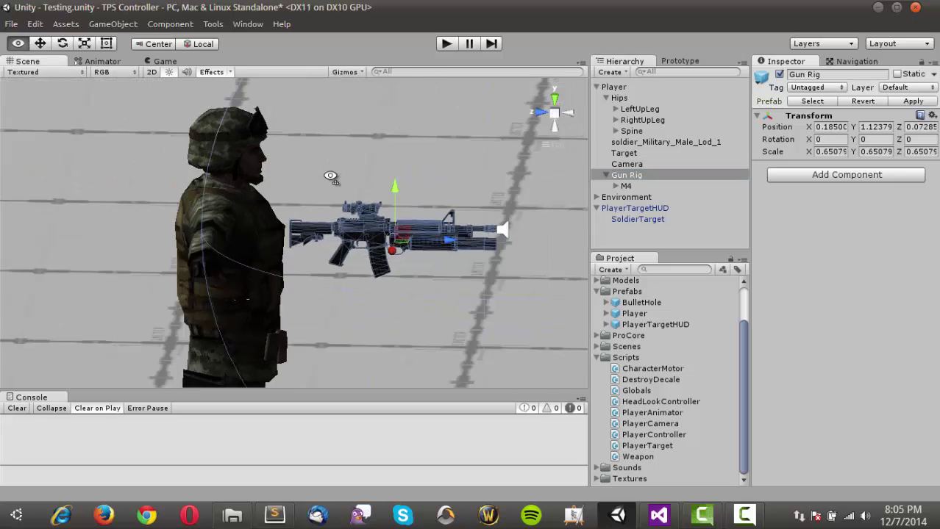
scroll(341, 167, "down", 6)
left_click(620, 88)
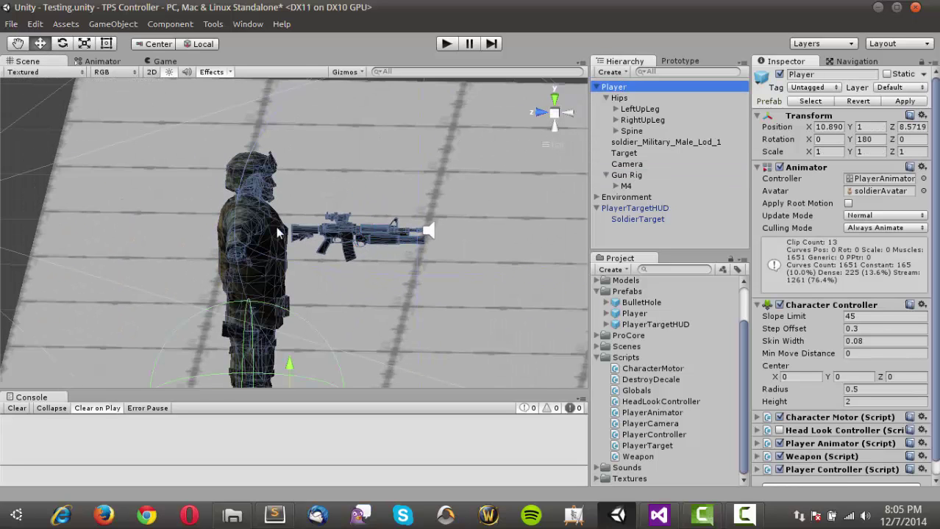
left_click(68, 43)
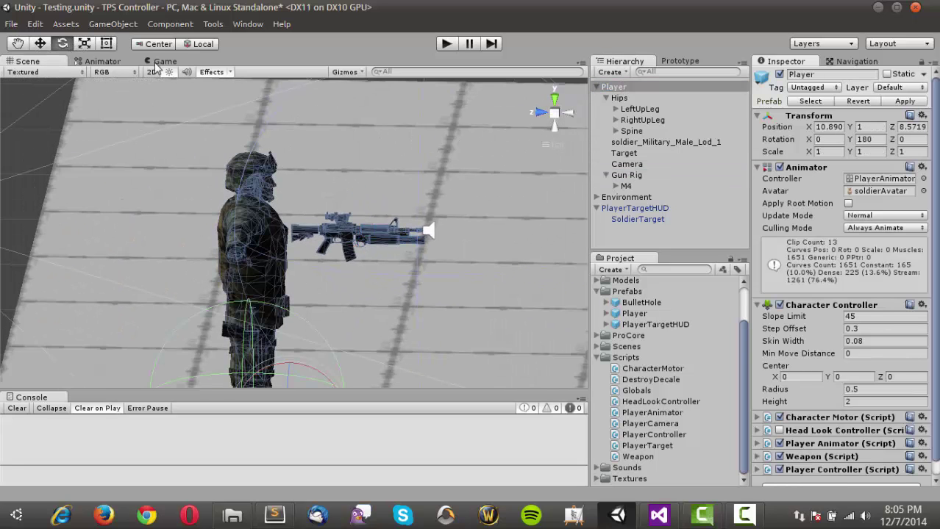
left_click(539, 112)
left_click(568, 114)
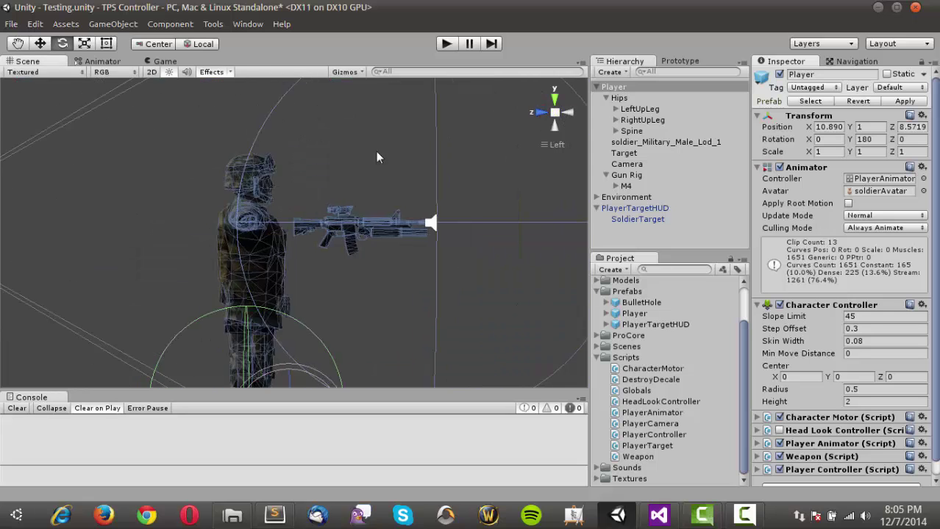
scroll(349, 153, "down", 5)
scroll(345, 158, "down", 4)
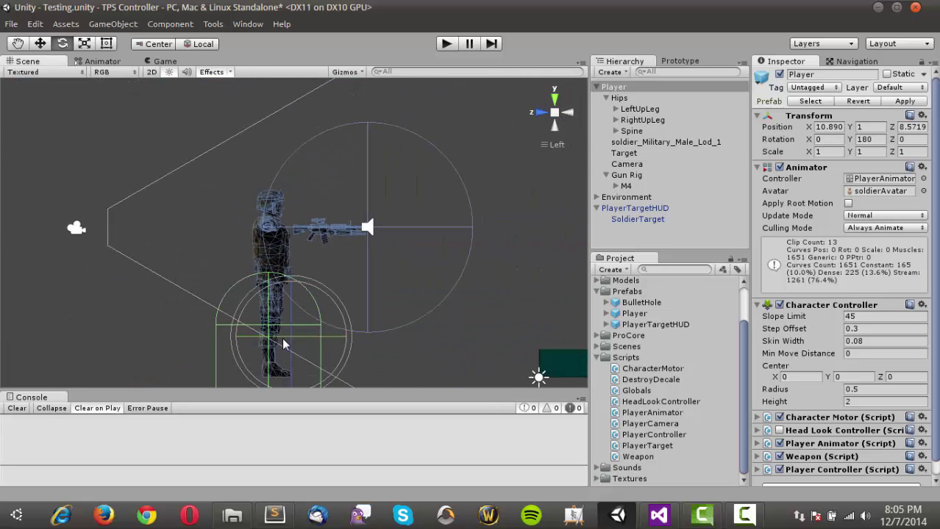
left_click_drag(283, 336, 609, 324)
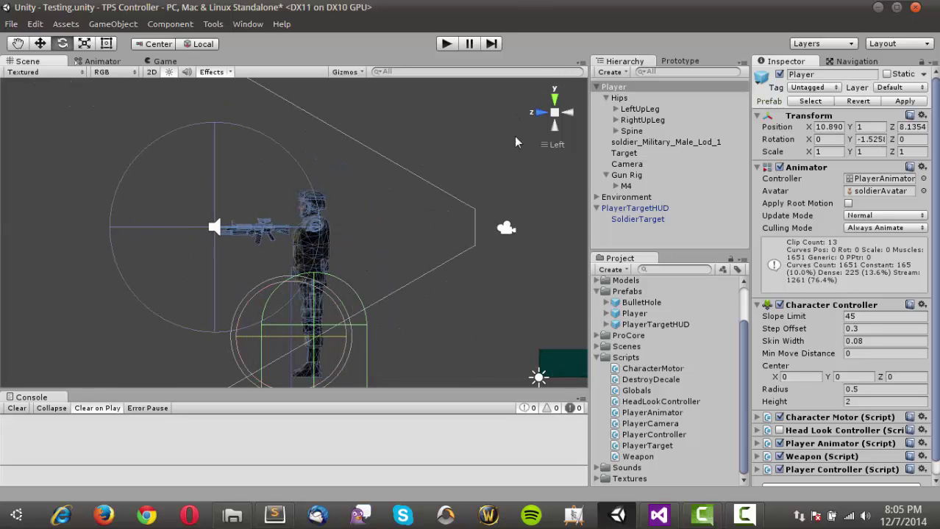
Step: Move the Gun Rig out of Player to the scene root, keeping the Player hierarchy expanded
left_click_drag(623, 179, 624, 230)
left_click(597, 88)
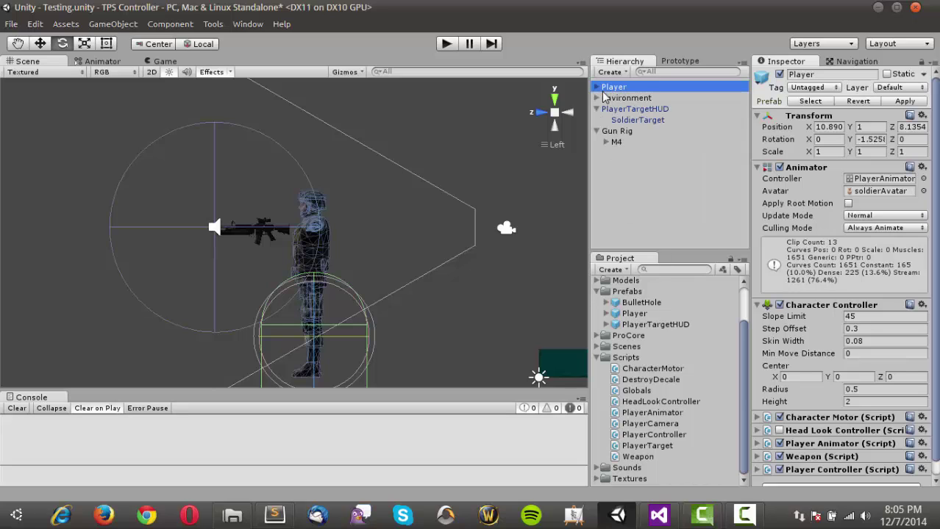
left_click(597, 88)
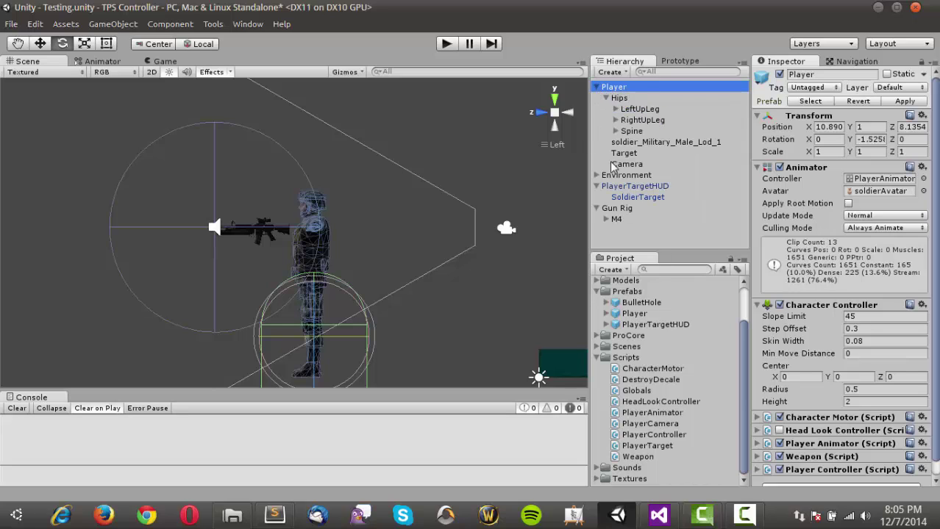
Step: Add the ikLimb prefab from the IK Prefabs folder as a child of Player and rename it R_IKLimb
left_click(599, 292)
left_click(597, 358)
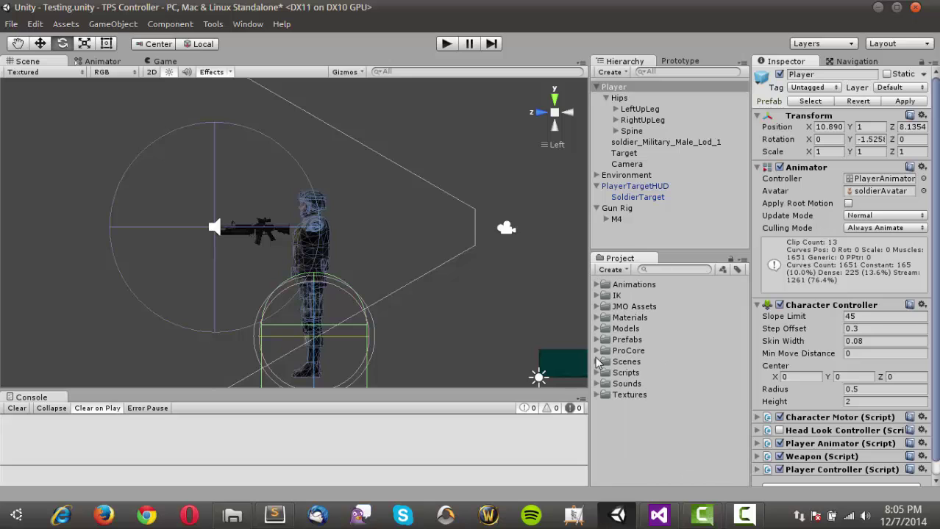
left_click_drag(252, 223, 320, 252, "alt")
scroll(320, 252, "up", 5)
left_click_drag(383, 248, 251, 197, "alt")
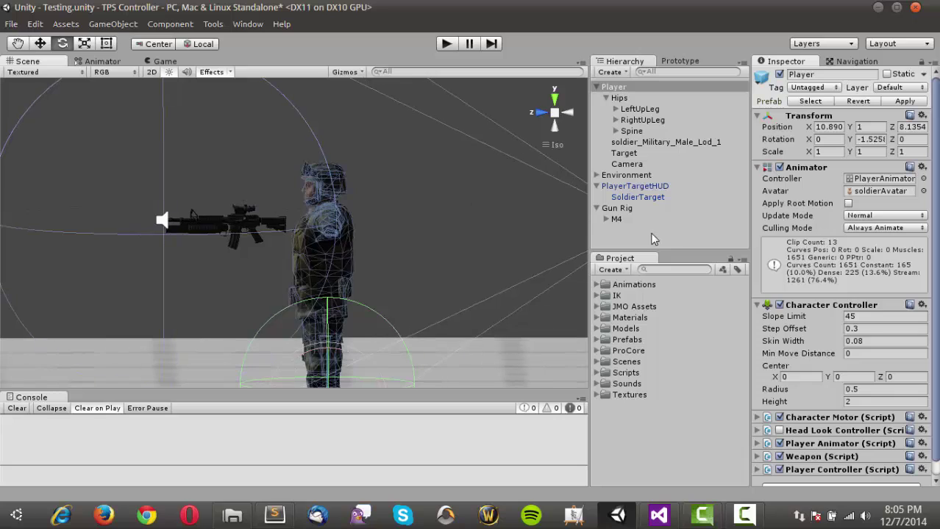
left_click(598, 296)
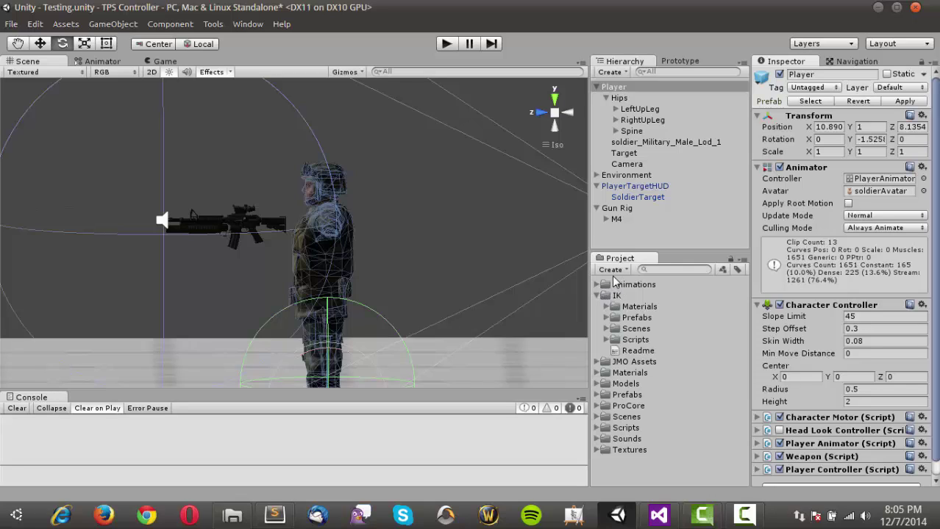
left_click(607, 318)
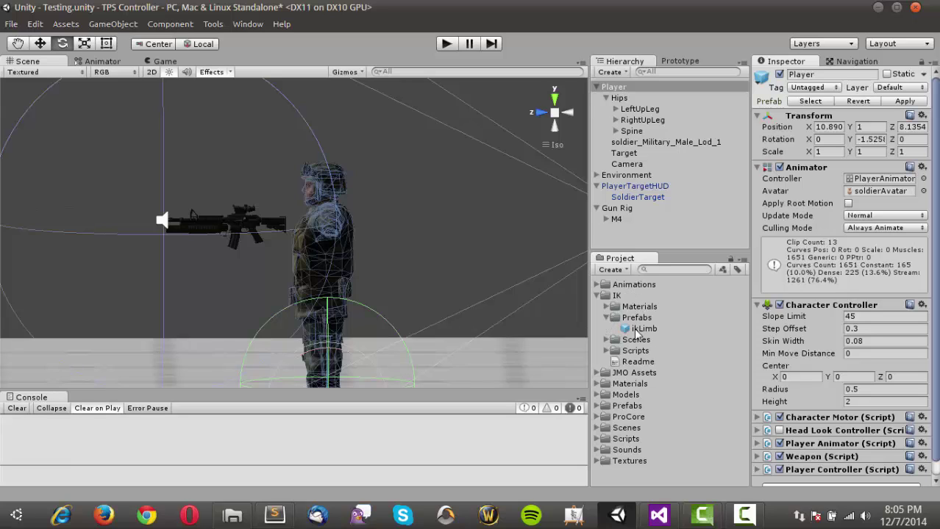
left_click_drag(629, 332, 622, 99)
left_click(822, 75)
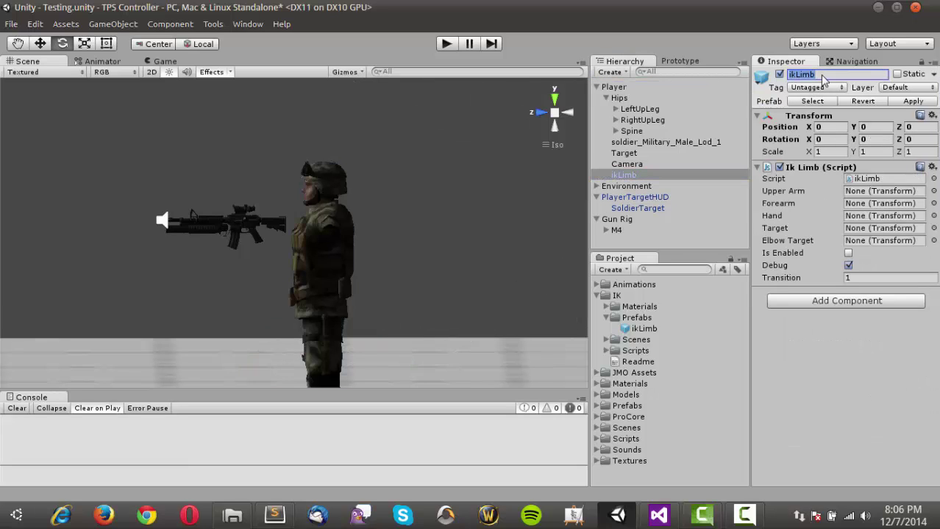
type("R_IK")
Step: Duplicate R_IKLimb under Player and rename the copy L_IKLimb
left_click(654, 175)
key("ctrl+d")
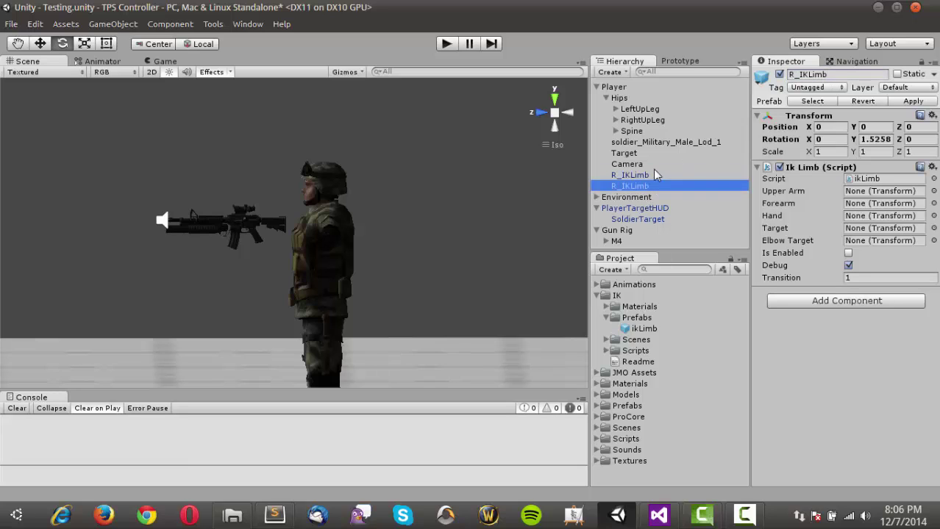
left_click(798, 76)
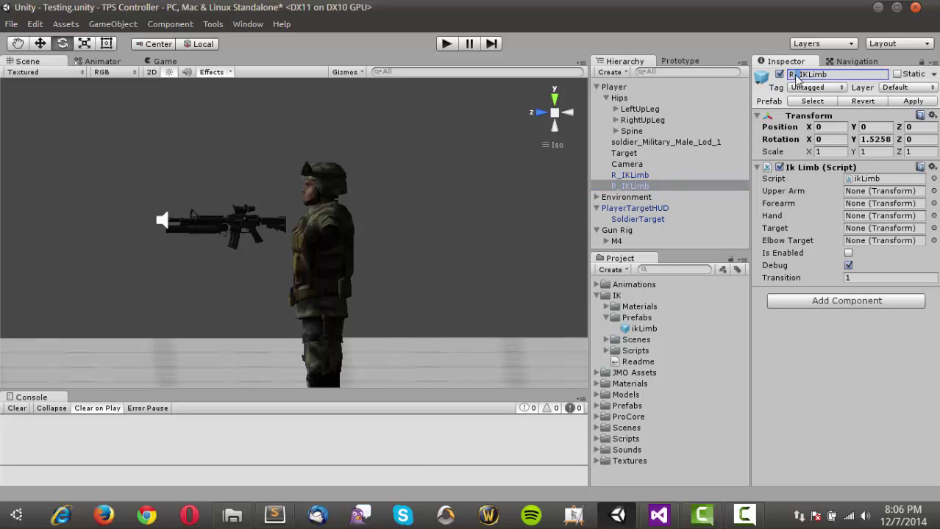
key("BackSpace")
type("L")
Step: Turn off Debug in the Ik Limb script of both R_IKLimb and L_IKLimb
left_click(645, 177)
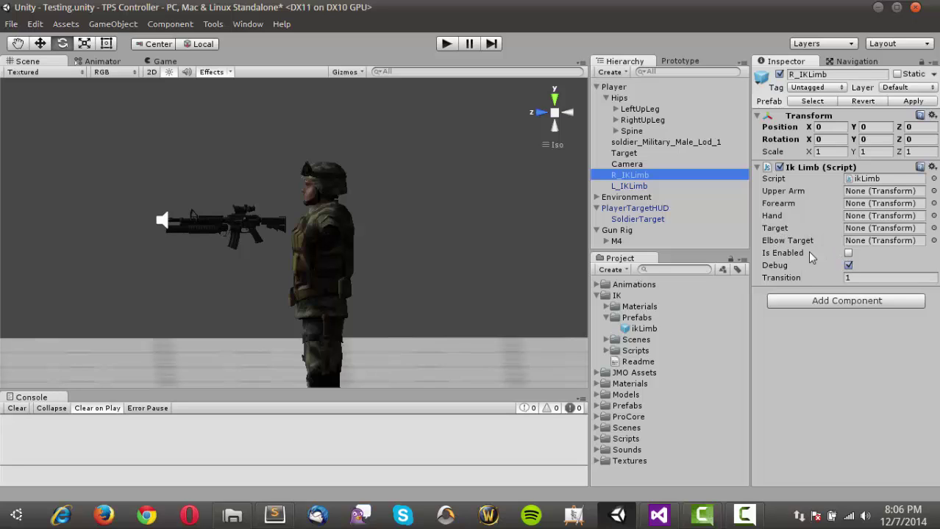
left_click(849, 266)
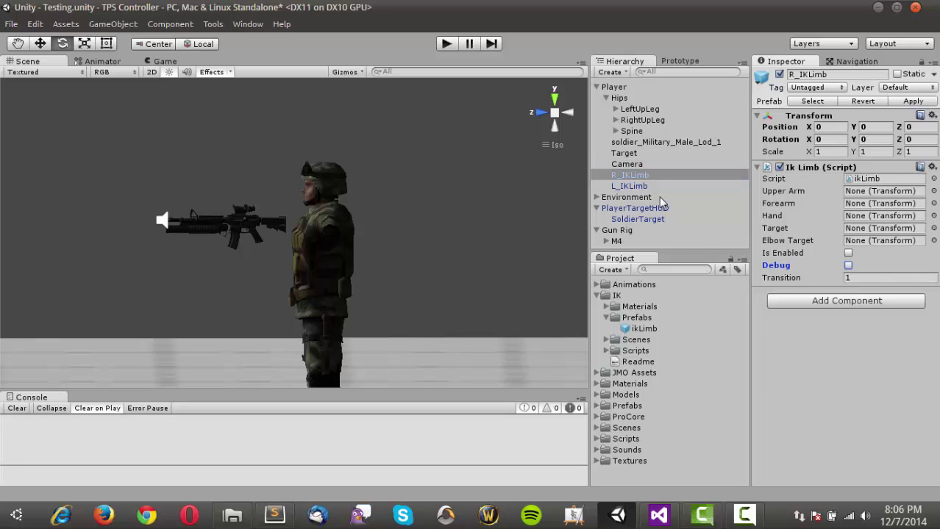
left_click(633, 186)
left_click(848, 266)
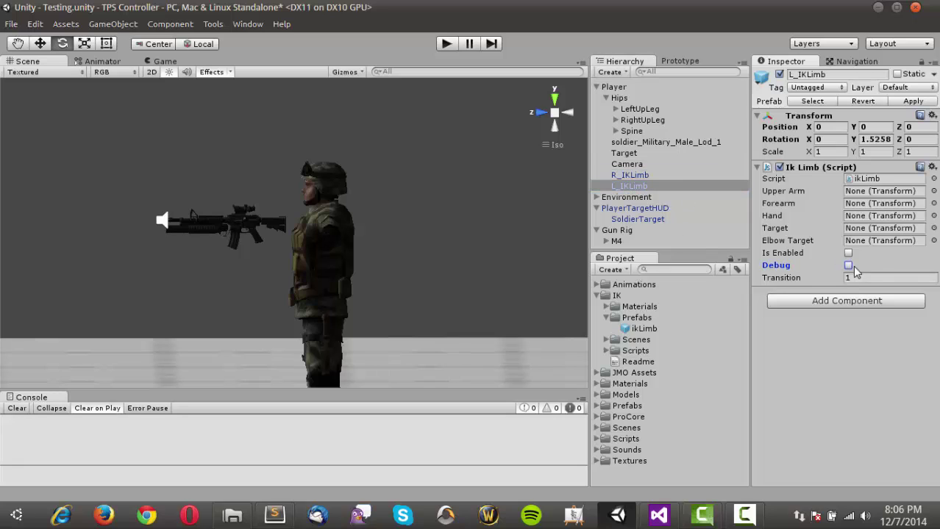
Step: Turn on Is Enabled in the Ik Limb script of both R_IKLimb and L_IKLimb
left_click(662, 175)
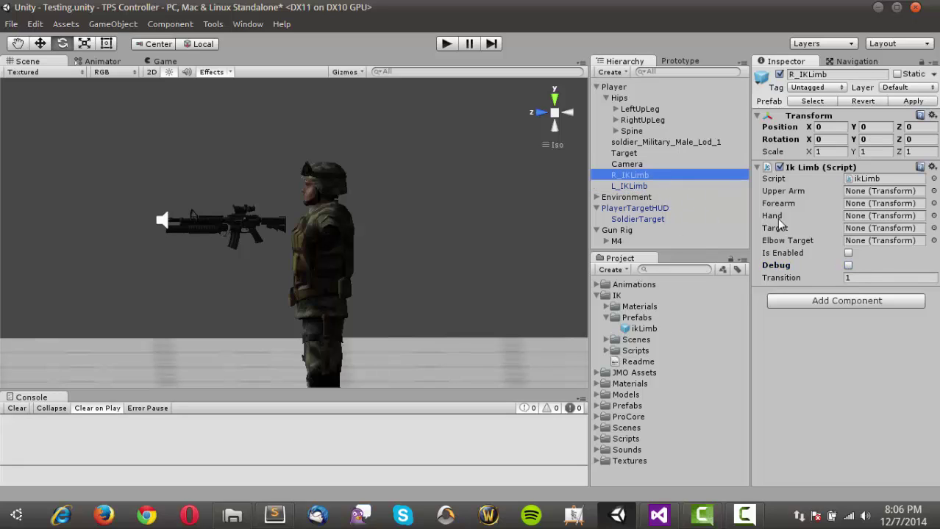
left_click(849, 253)
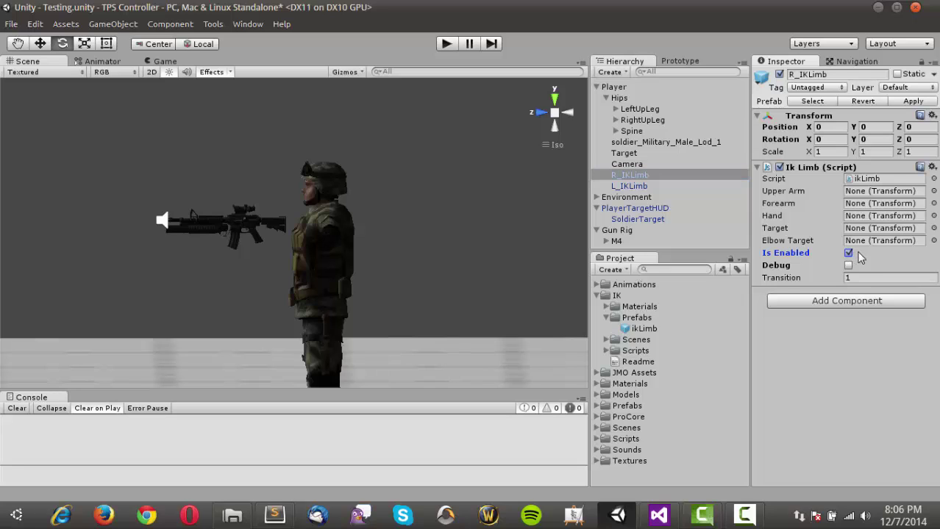
left_click(647, 186)
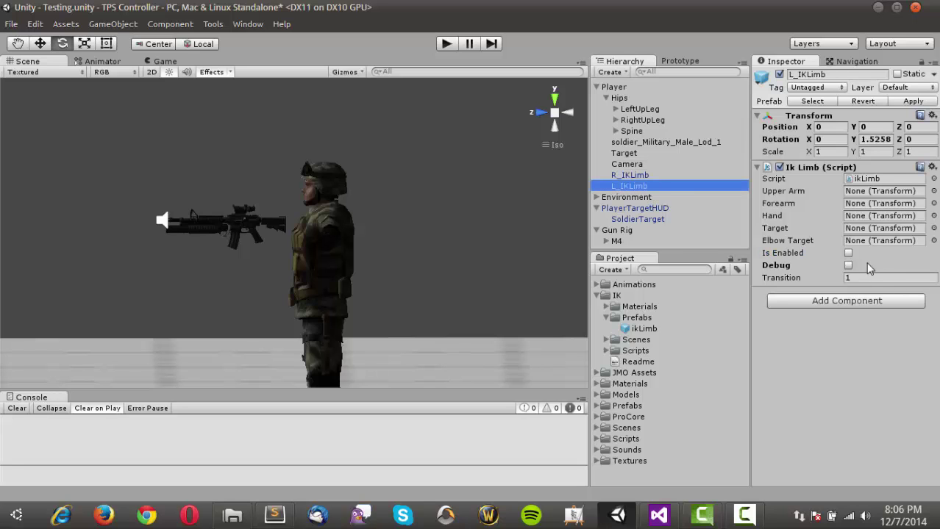
left_click(848, 253)
left_click_drag(211, 223, 204, 126, "alt")
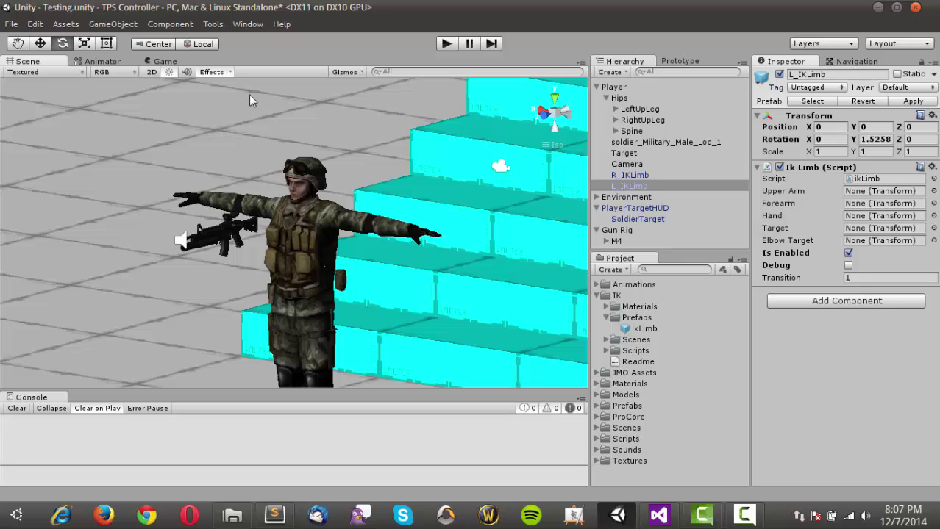
left_click(339, 72)
left_click(339, 88)
left_click(339, 88)
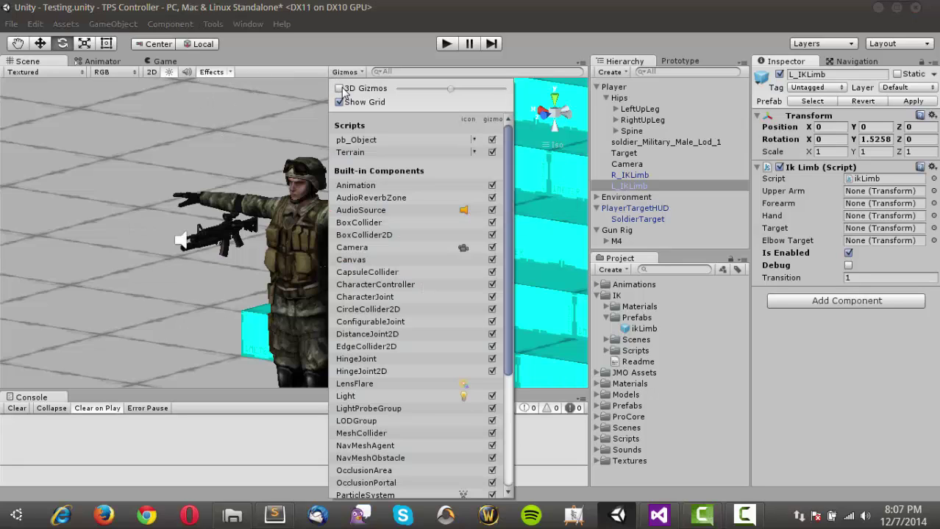
left_click(344, 72)
Step: Create an empty child object under the Gun Rig's M4 and name it R_Grip
left_click_drag(234, 169, 382, 190, "alt")
scroll(321, 213, "up", 10)
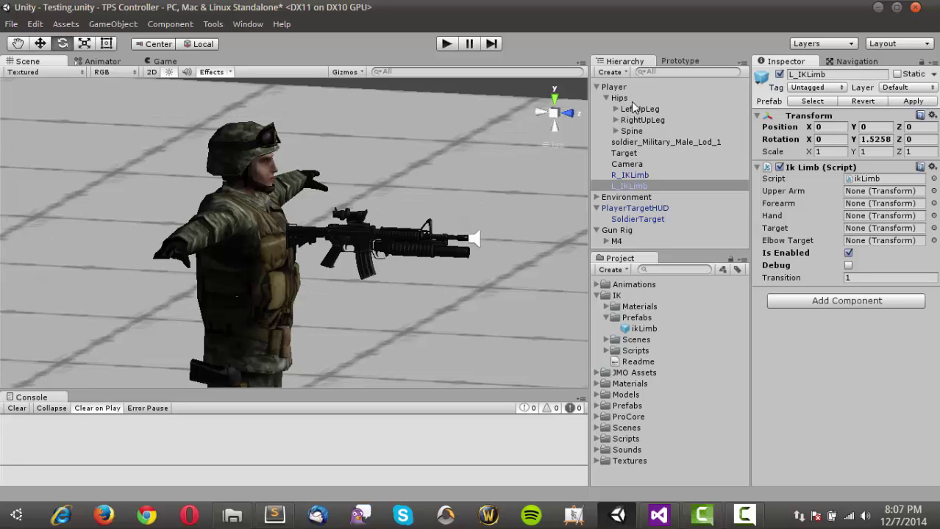
left_click(606, 241)
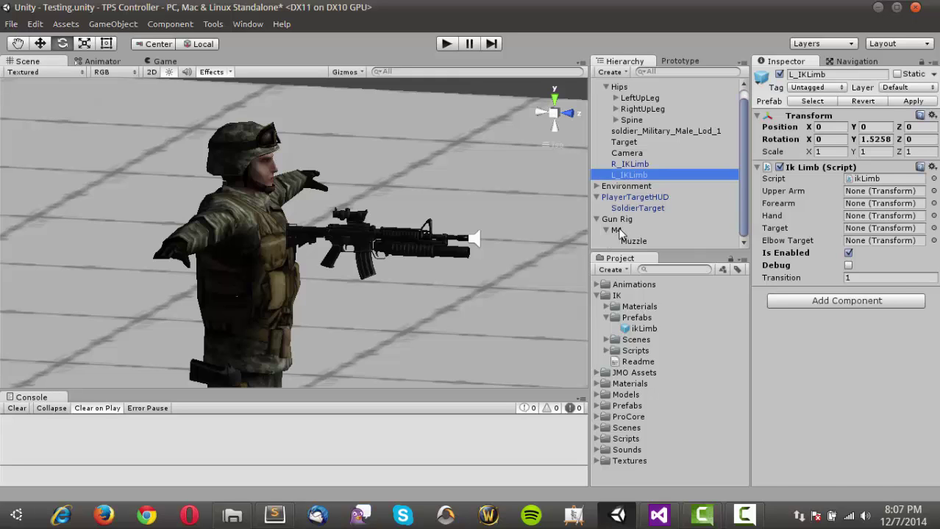
right_click(618, 231)
left_click(683, 346)
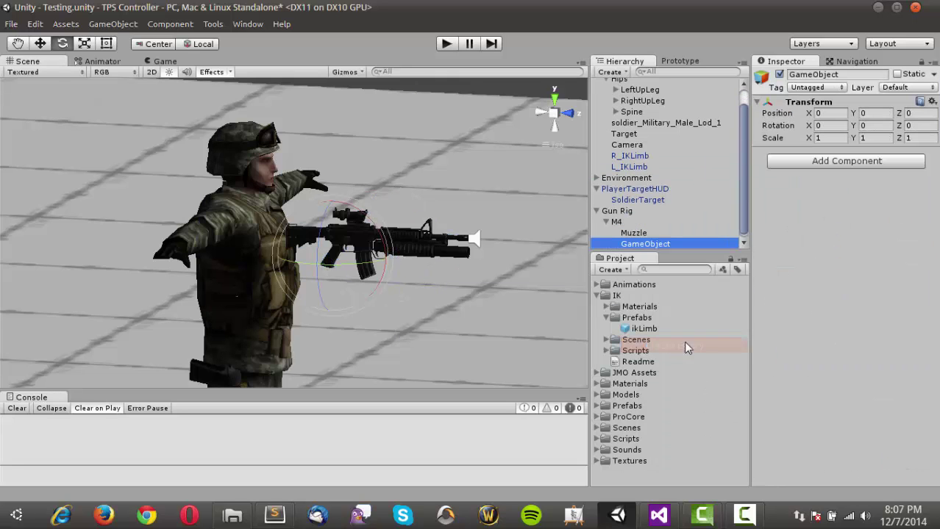
left_click(847, 73)
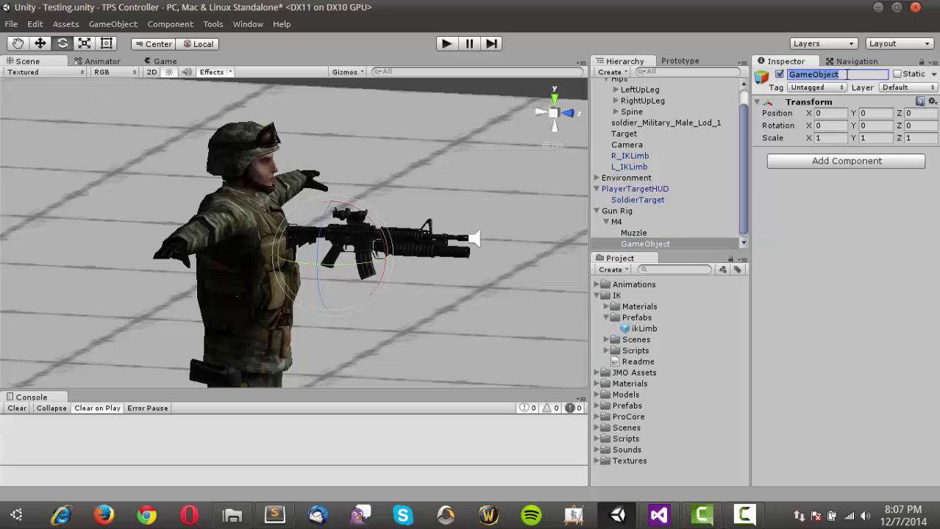
type("R_Grip")
Step: Duplicate R_Grip under M4 and rename the copy L_Grip
left_click(658, 243)
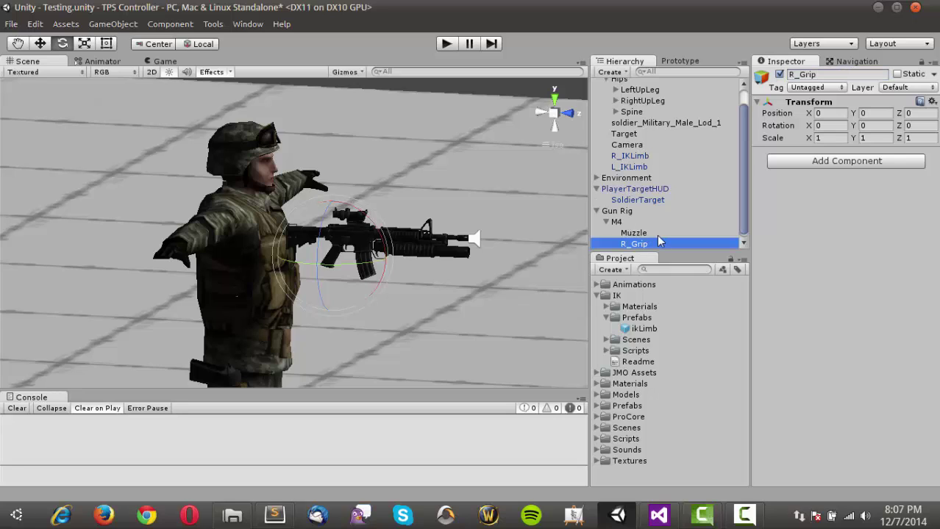
left_click(821, 75)
key("Left")
key("Delete")
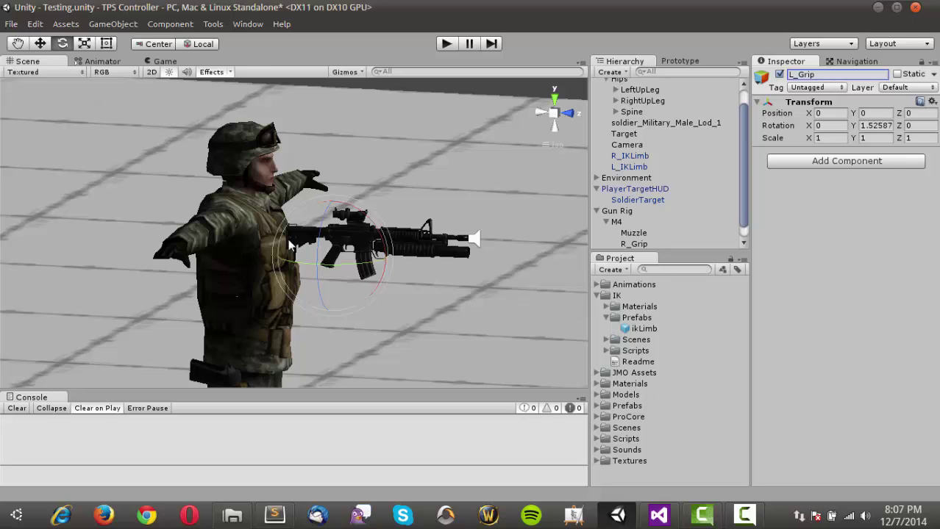
Step: Assign R_Grip as the Target of R_IKLimb and L_Grip as the Target of L_IKLimb
left_click_drag(287, 240, 294, 219, "alt")
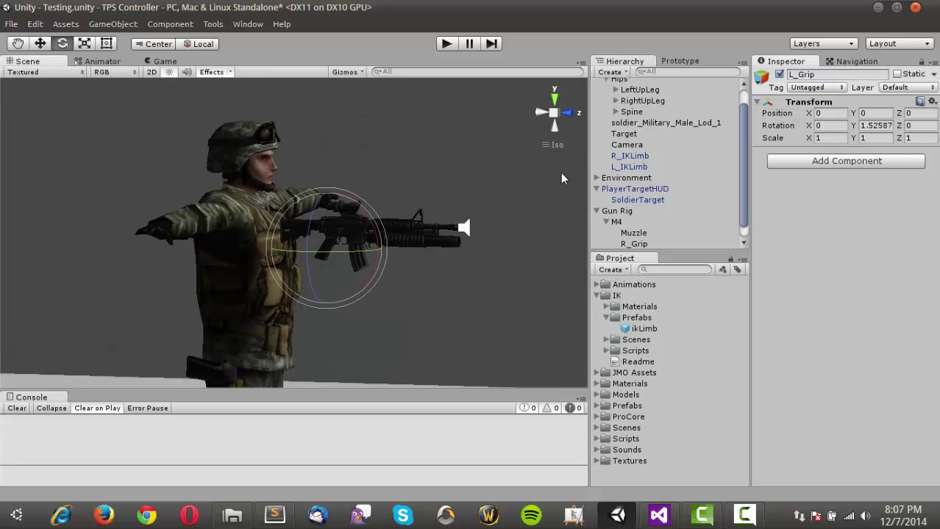
left_click_drag(443, 207, 279, 260, "alt")
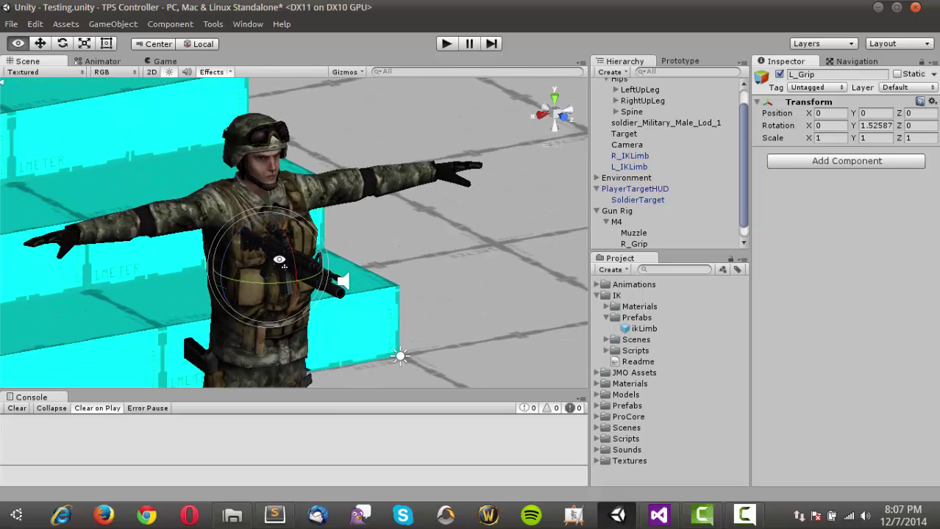
left_click(638, 156)
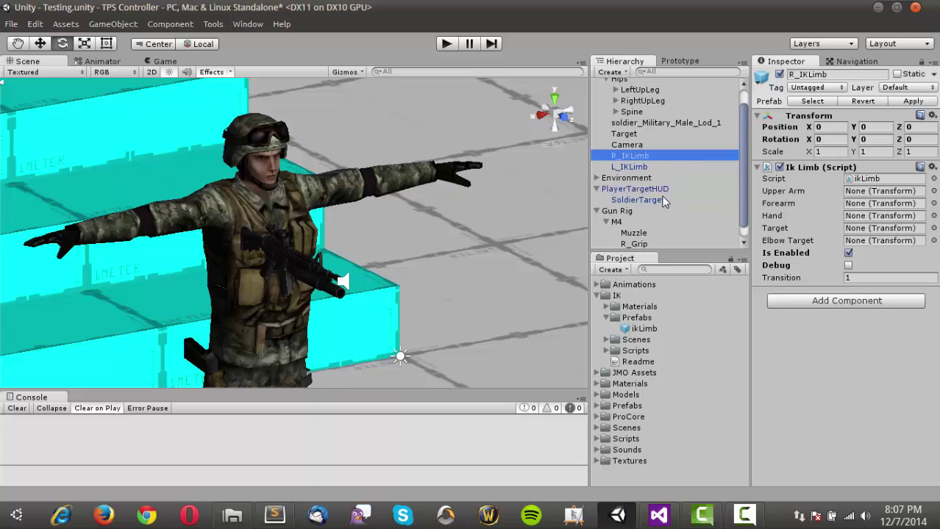
scroll(666, 202, "down", 1)
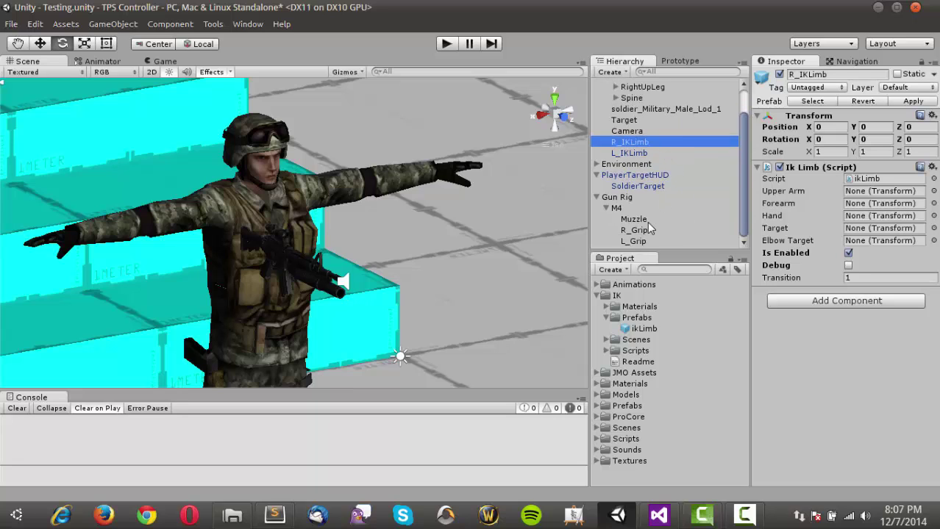
left_click_drag(634, 234, 868, 233)
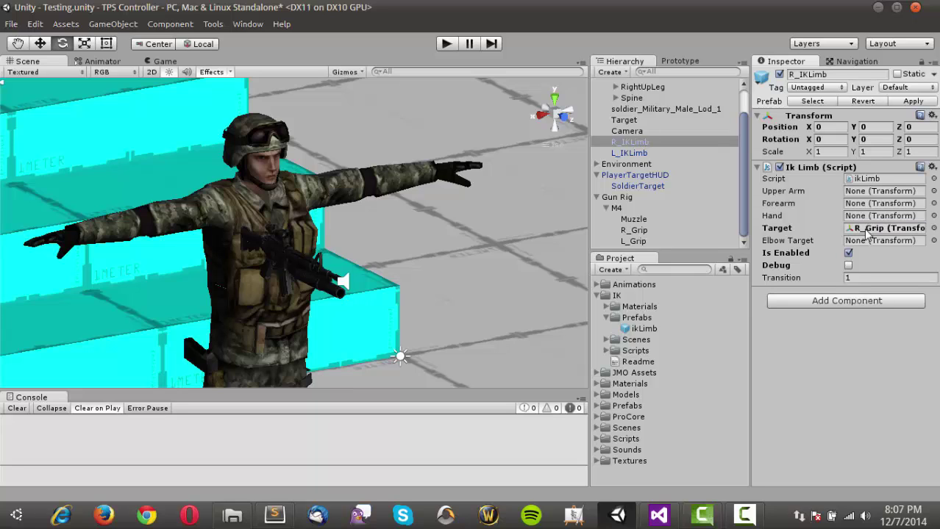
left_click(642, 153)
left_click_drag(637, 241, 868, 231)
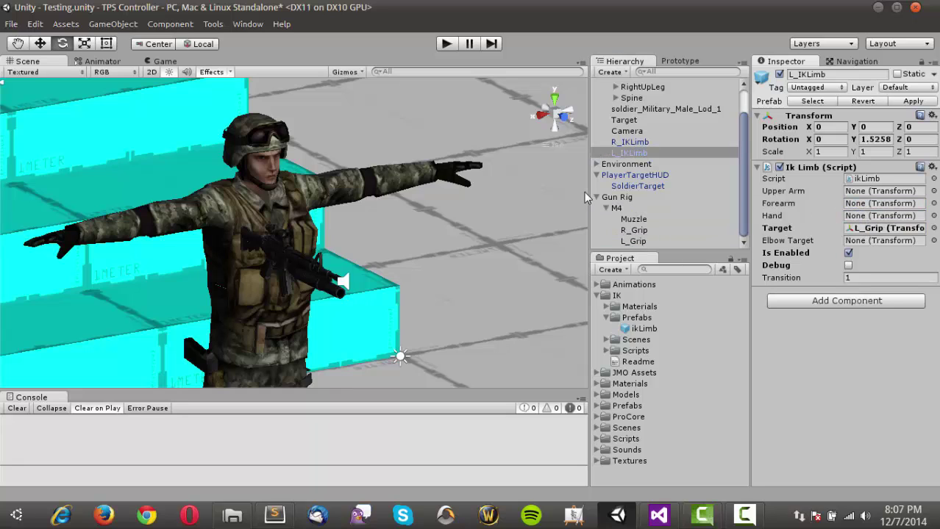
Step: Expand the Player's bone hierarchy from Spine through Spine2 and RightShoulder down to RightHand
scroll(654, 210, "up", 1)
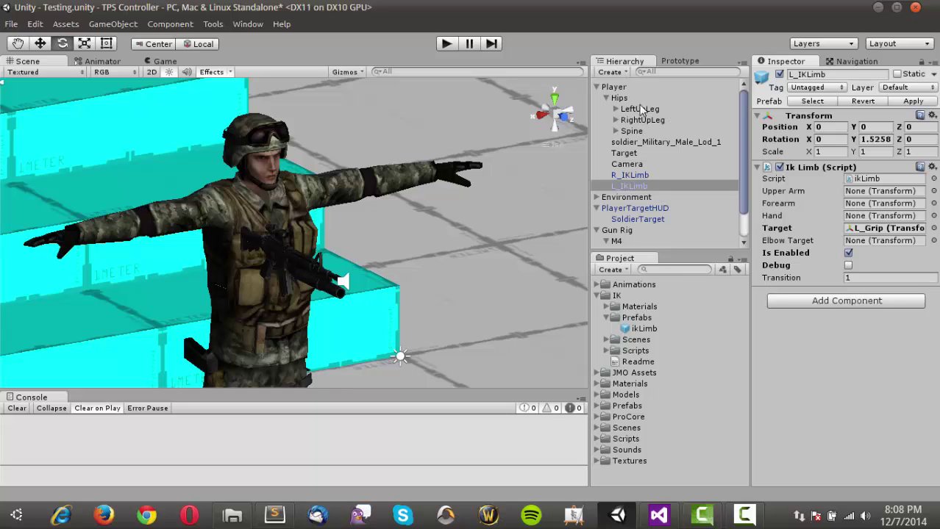
left_click(615, 131)
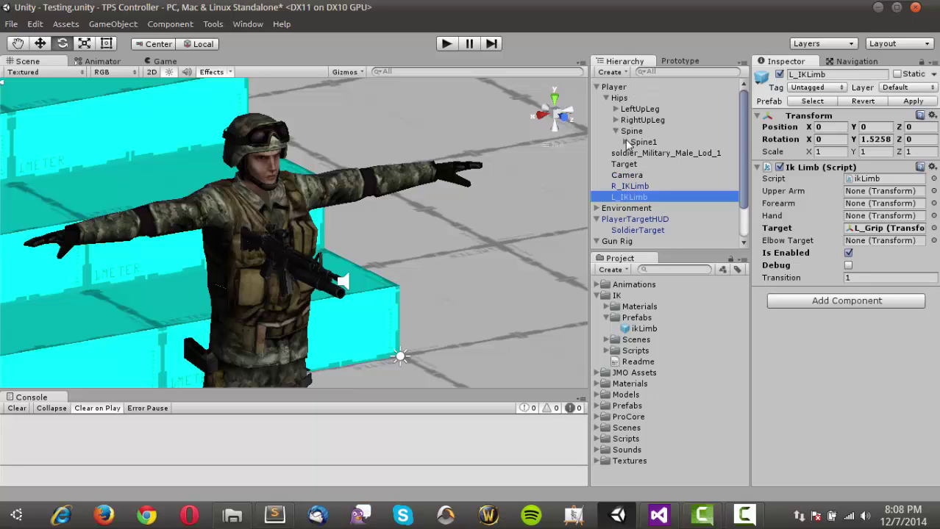
left_click(625, 142)
left_click(634, 153)
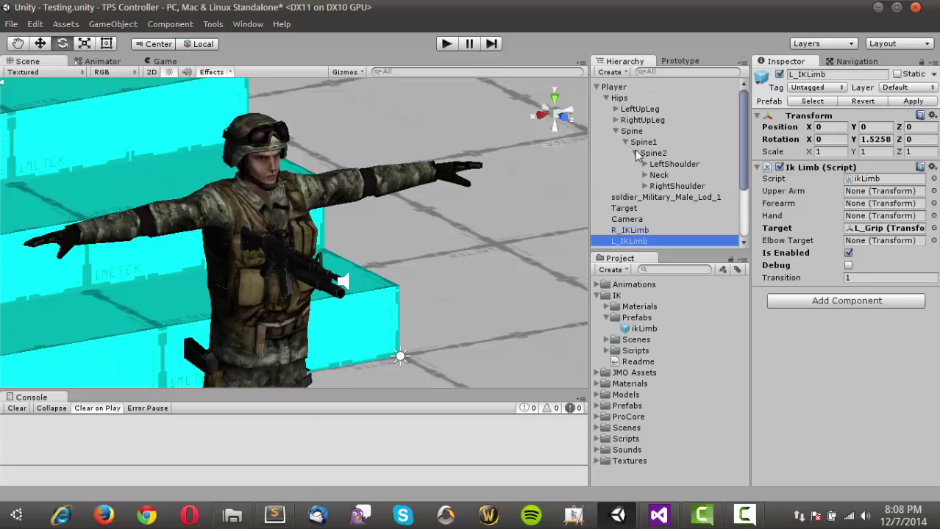
left_click(645, 186)
left_click(653, 197)
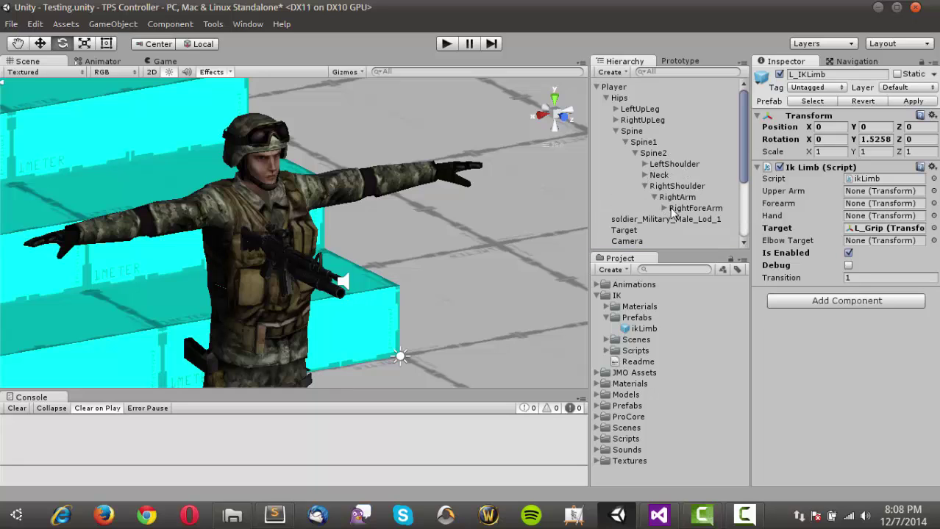
left_click(669, 209)
left_click(665, 209)
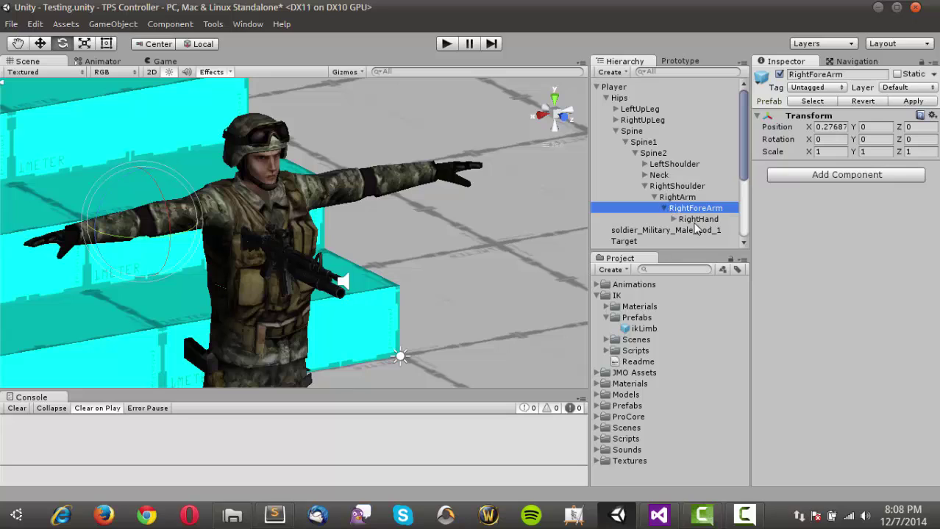
Step: Expand the LeftShoulder bone chain down to LeftHand, leaving the finger bones collapsed
left_click(644, 163)
left_click(654, 175)
left_click(664, 186)
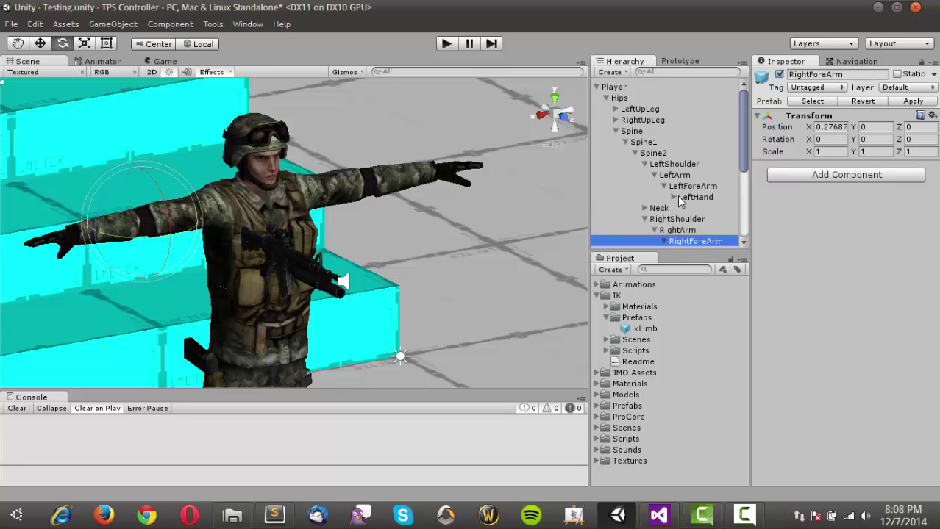
left_click(670, 196)
scroll(631, 159, "down", 3)
scroll(664, 171, "up", 4)
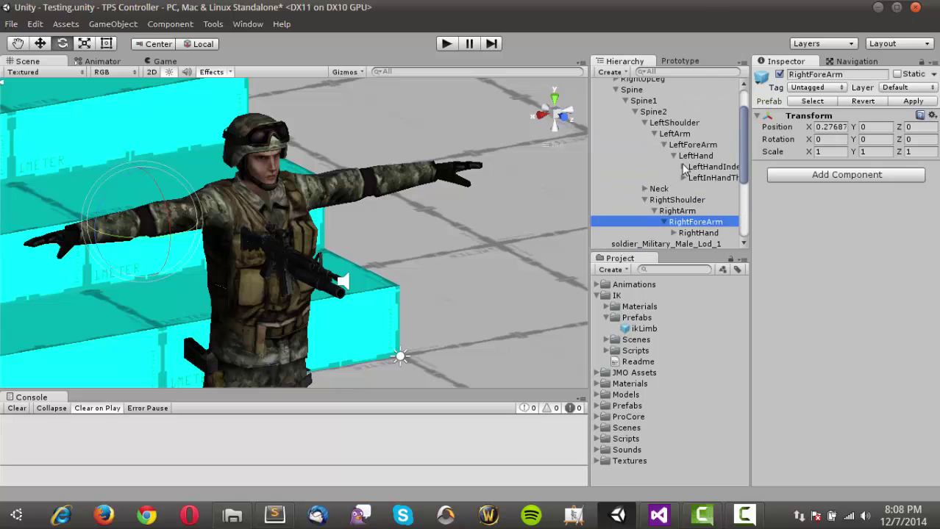
left_click(673, 155)
Step: Check R_IKLimb's empty arm fields, and select the RightArm bone with the Move tool to inspect its pivot
scroll(666, 167, "down", 3)
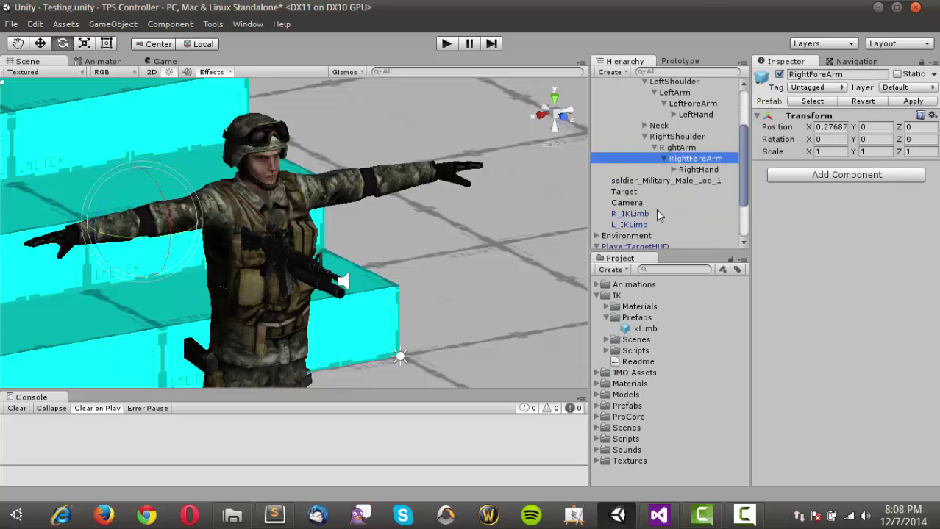
left_click(646, 213)
scroll(676, 197, "up", 3)
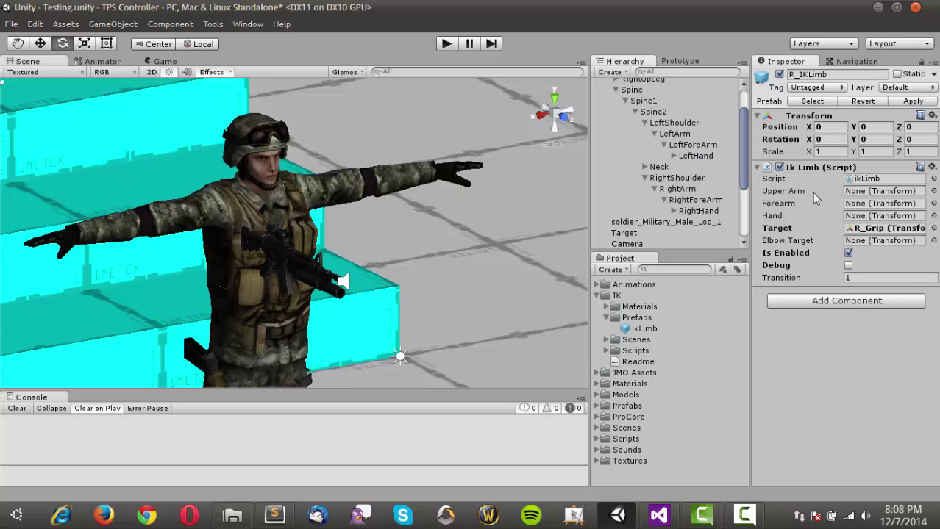
left_click(692, 190)
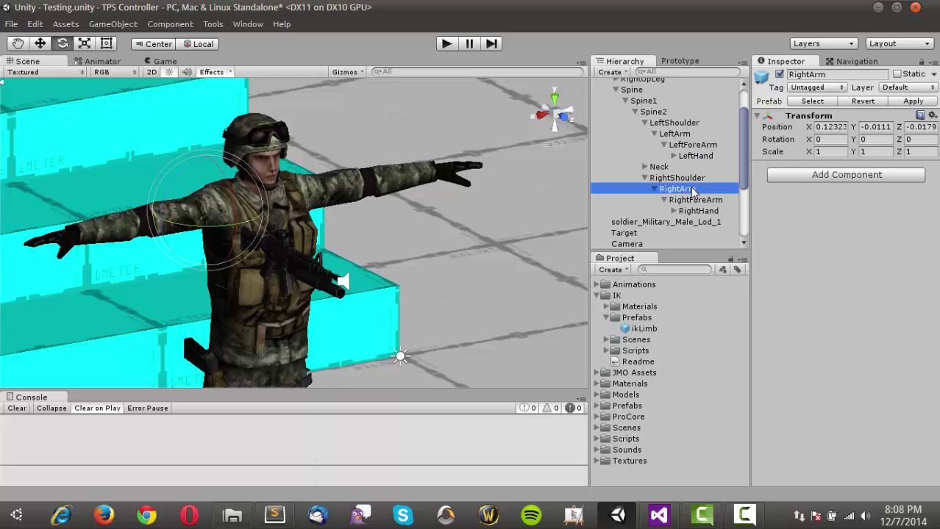
left_click(40, 44)
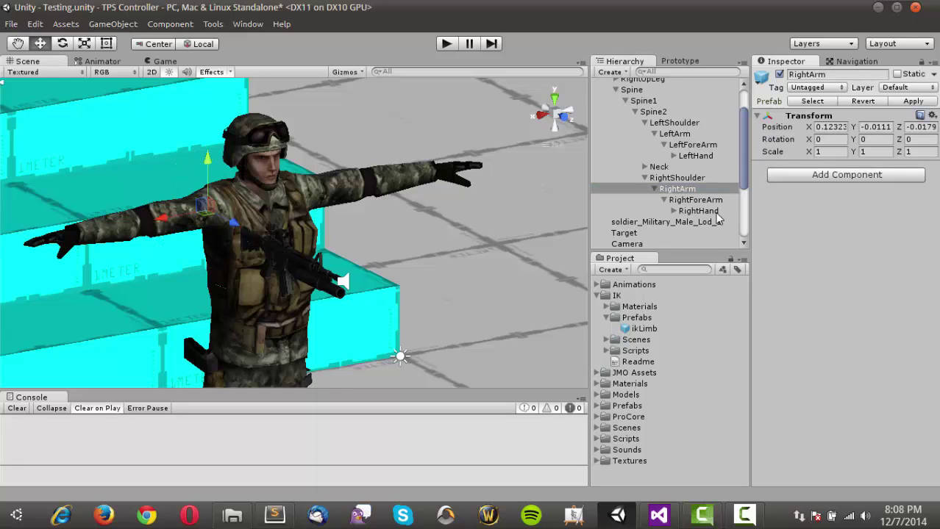
Step: On R_IKLimb, assign the RightArm bone as Upper Arm, RightForeArm as Forearm and RightHand as Hand
scroll(658, 225, "down", 3)
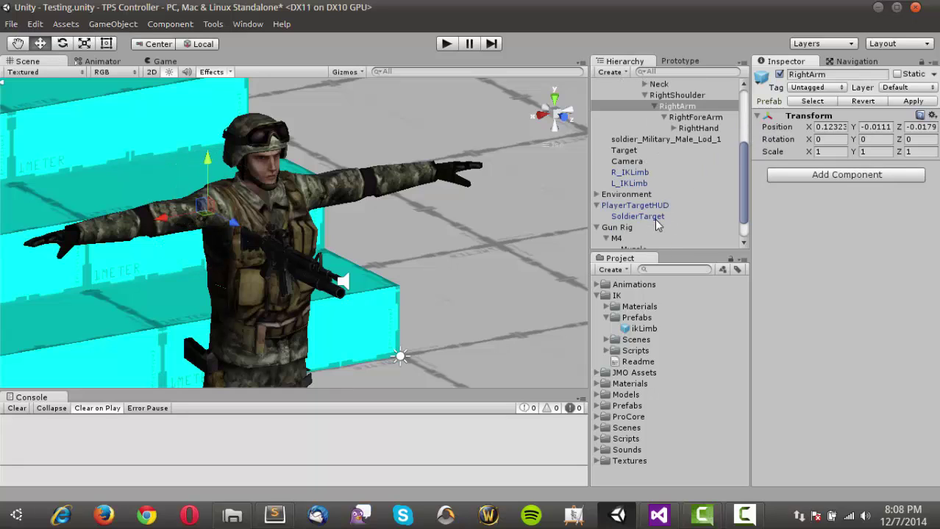
left_click(655, 172)
scroll(677, 177, "up", 3)
scroll(703, 187, "down", 2)
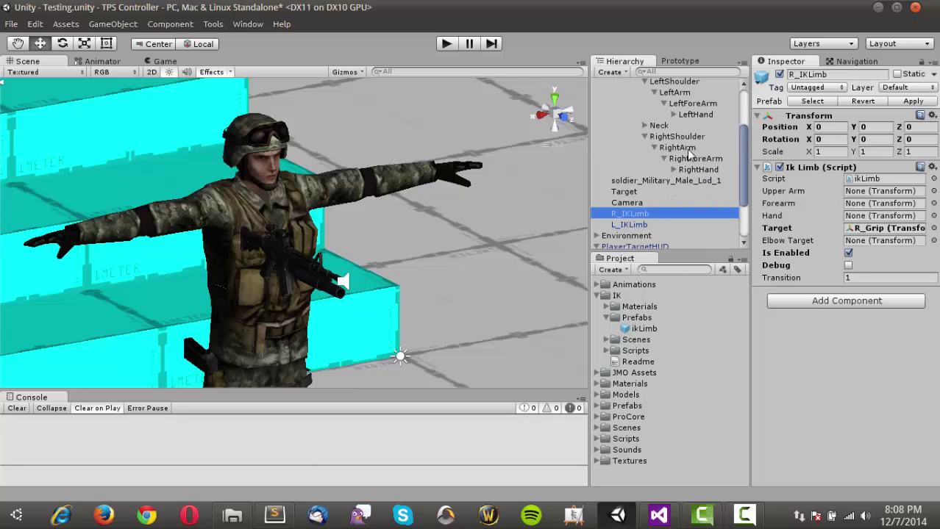
left_click_drag(678, 147, 857, 195)
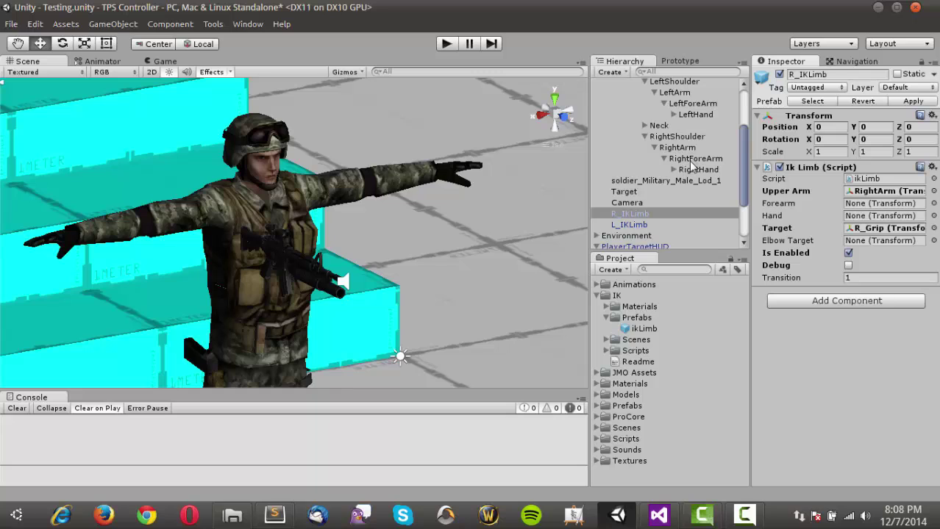
left_click_drag(691, 166, 860, 206)
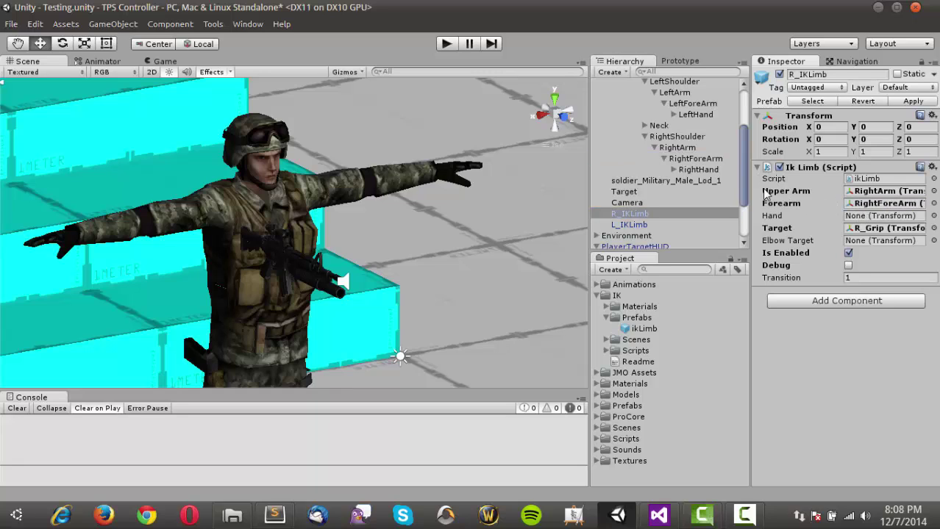
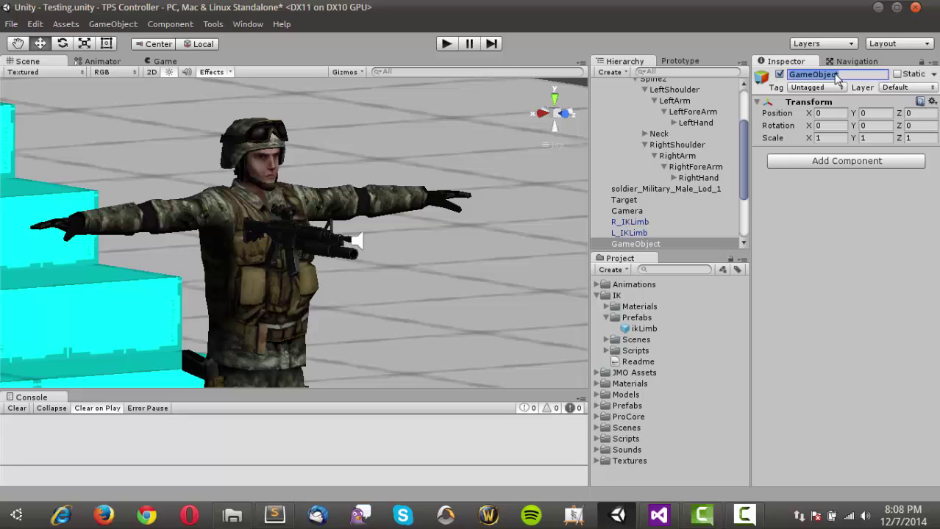
Step: Name the new empty object R_ElbowTarget, then duplicate it and rename the copy L_ElbowTarget
type("_ElbowTarget")
key("Return")
left_click(681, 245)
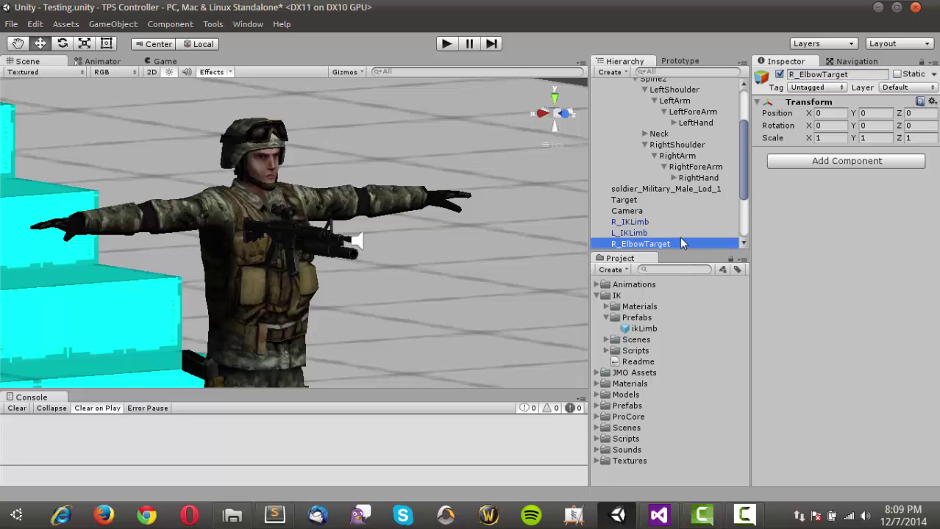
key("ctrl+d")
scroll(666, 221, "down", 3)
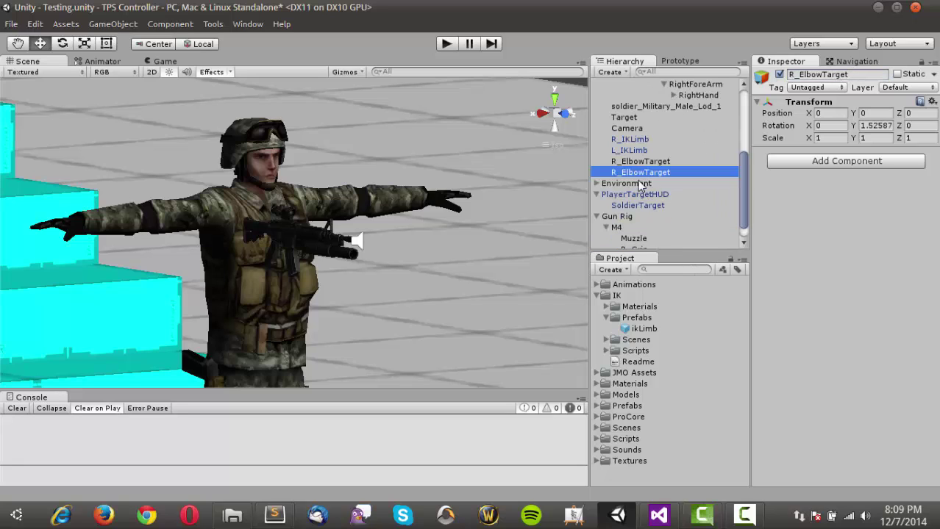
left_click(799, 75)
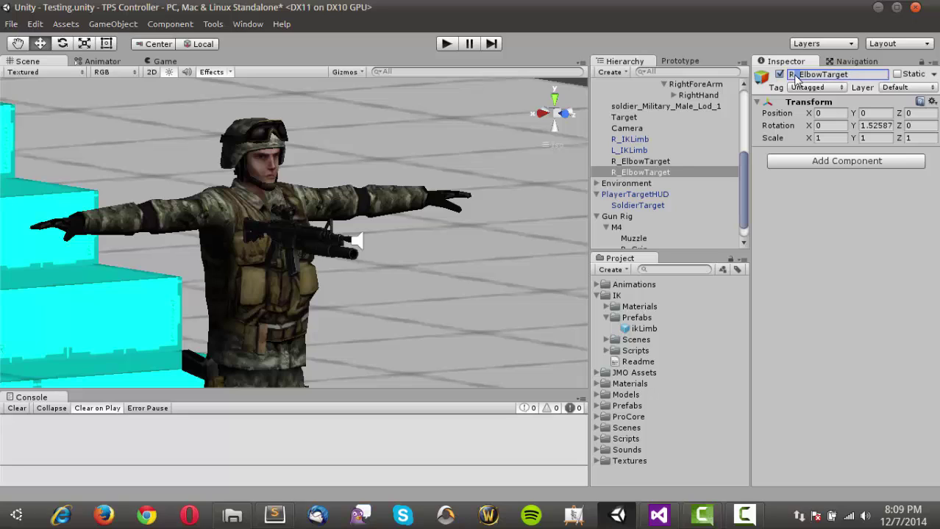
key("BackSpace")
type("L")
key("Return")
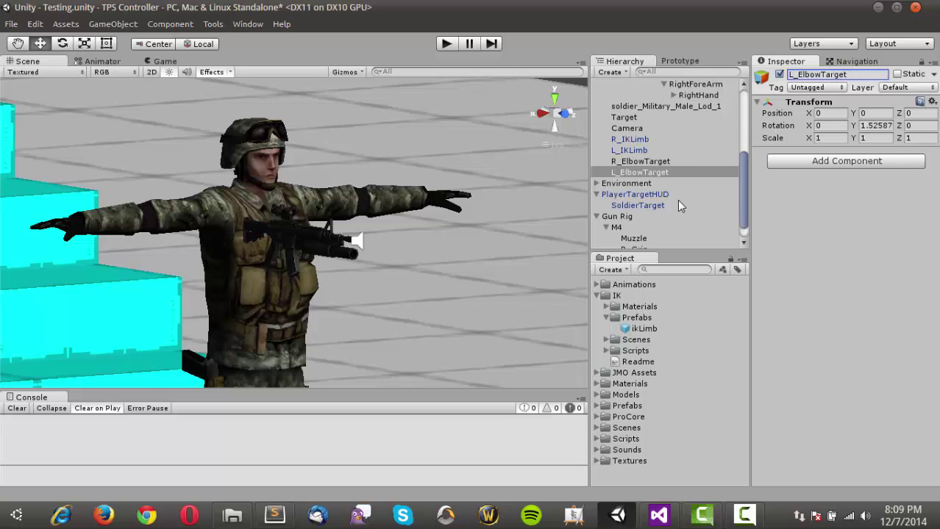
Step: Assign R_ElbowTarget as the Elbow Target of R_IKLimb and L_ElbowTarget as the Elbow Target of L_IKLimb
left_click(640, 140)
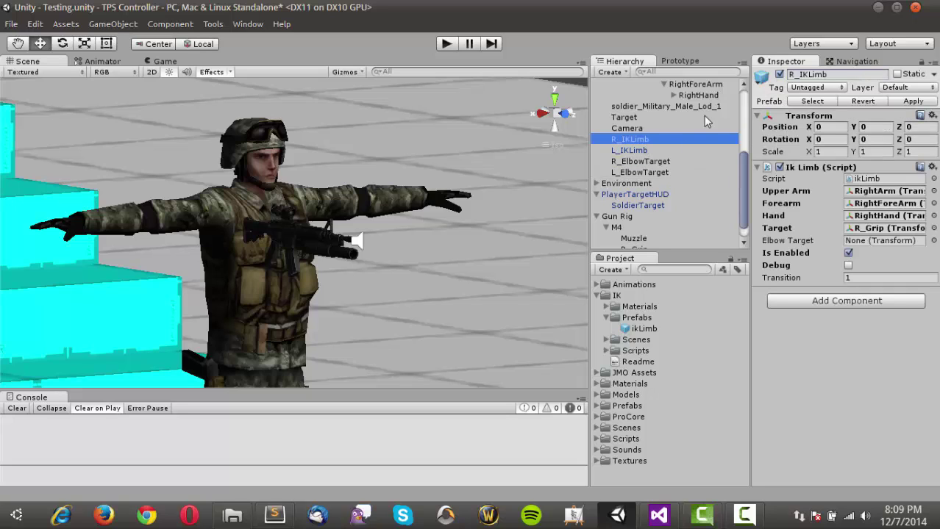
left_click_drag(649, 164, 841, 241)
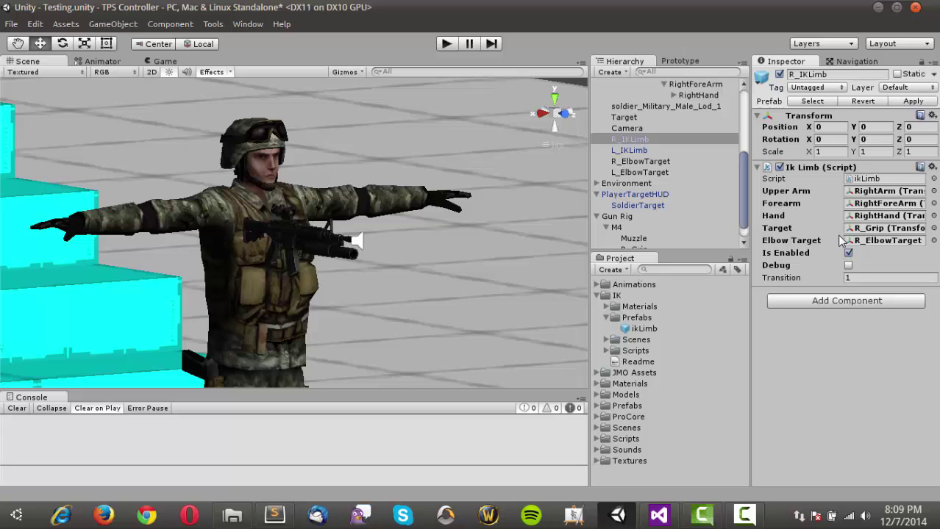
left_click(634, 151)
left_click_drag(645, 173, 861, 245)
Step: On L_IKLimb, assign the LeftArm bone as Upper Arm, LeftForeArm as Forearm and LeftHand as Hand
scroll(673, 175, "up", 4)
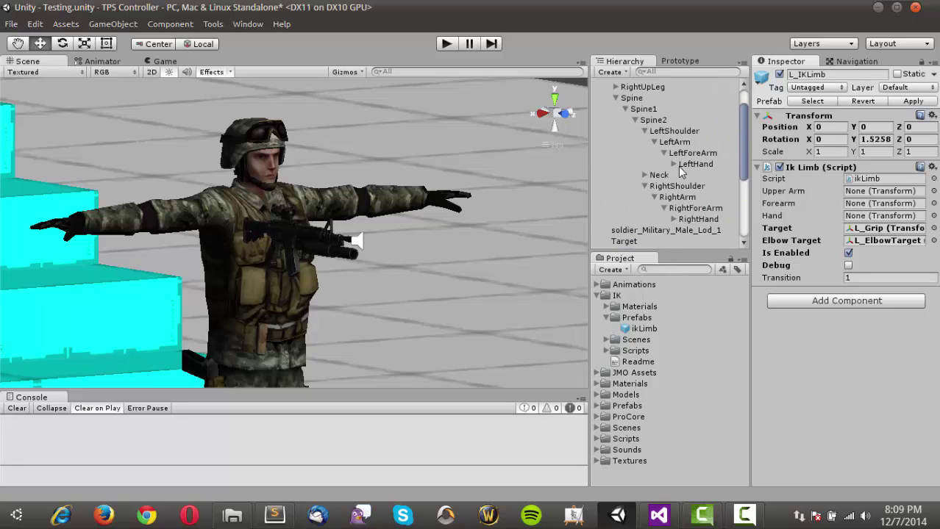
left_click_drag(681, 143, 857, 206)
left_click_drag(688, 165, 851, 216)
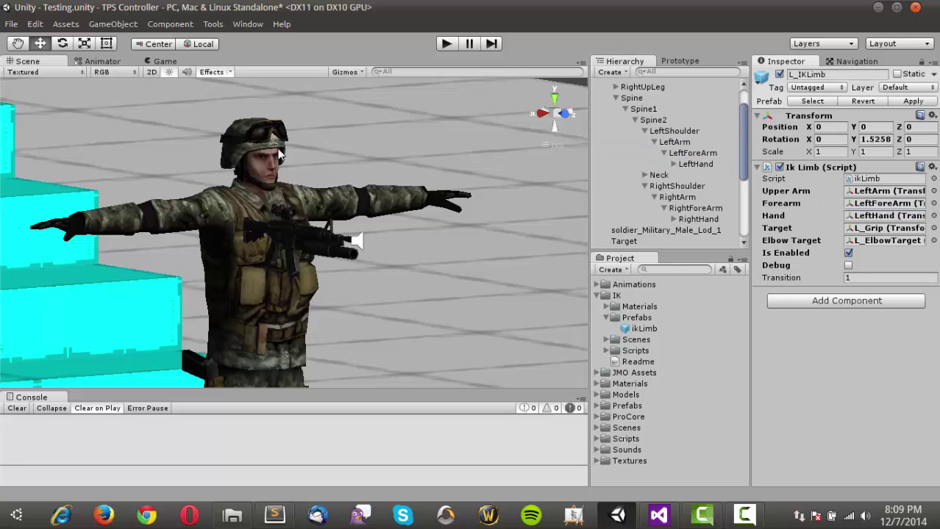
Step: Give the R_Grip object under the M4 a red label icon
scroll(278, 155, "down", 1)
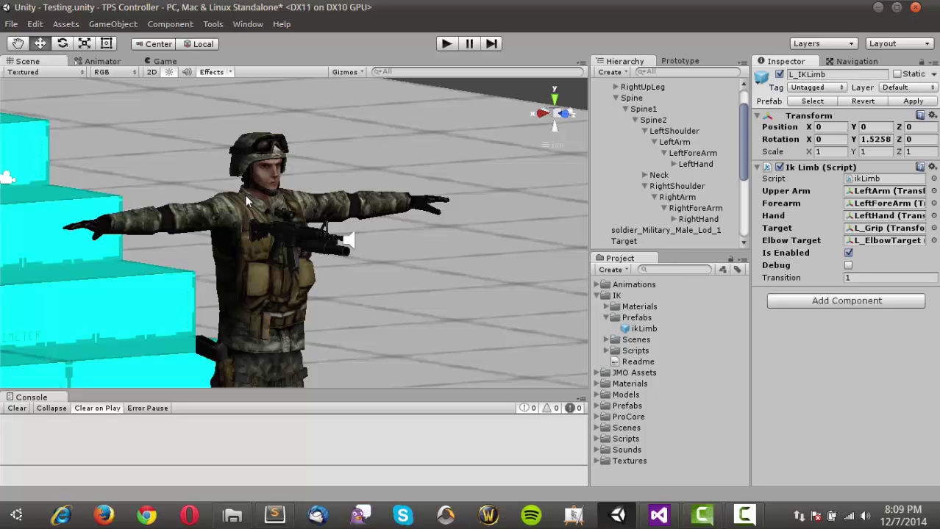
scroll(647, 162, "down", 3)
scroll(655, 157, "up", 1)
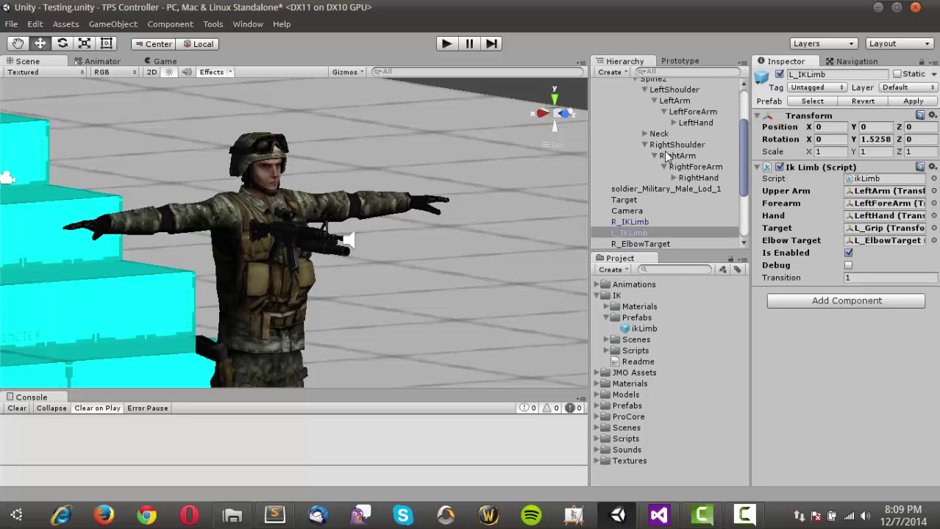
scroll(664, 151, "down", 3)
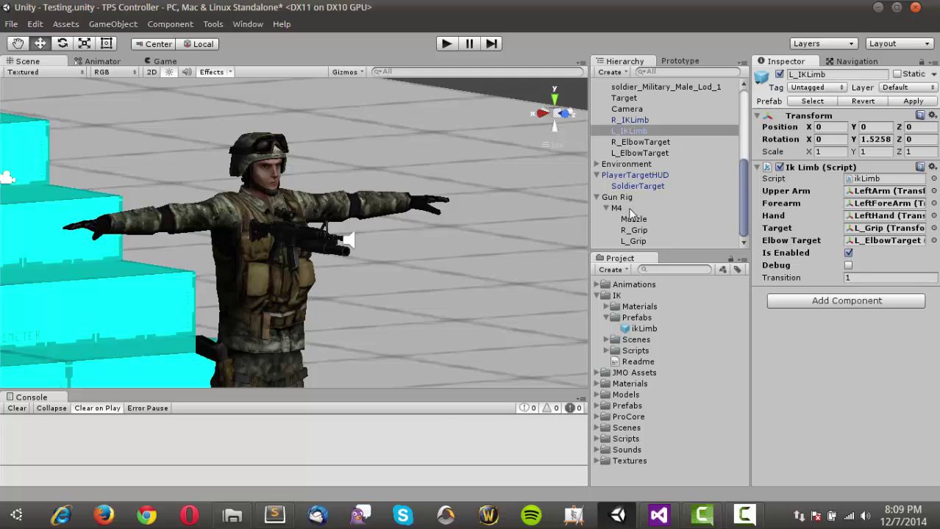
left_click(638, 230)
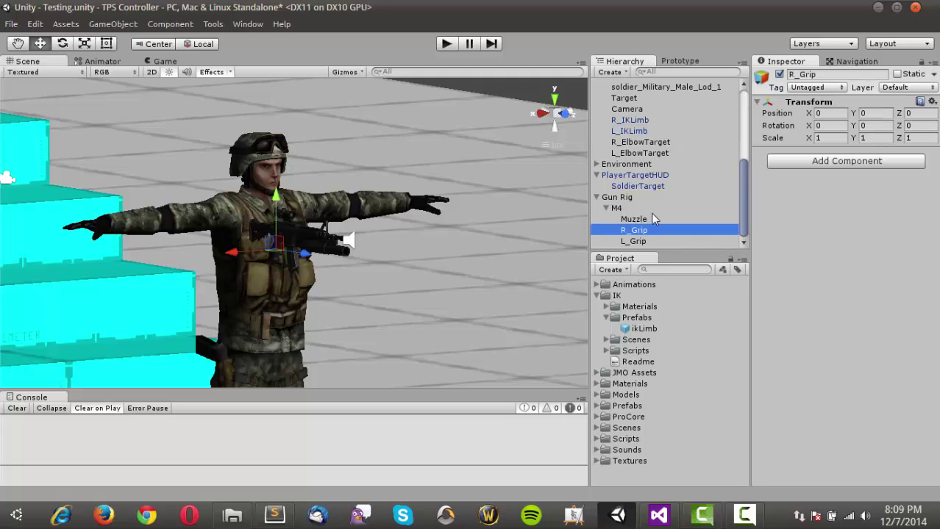
left_click(762, 77)
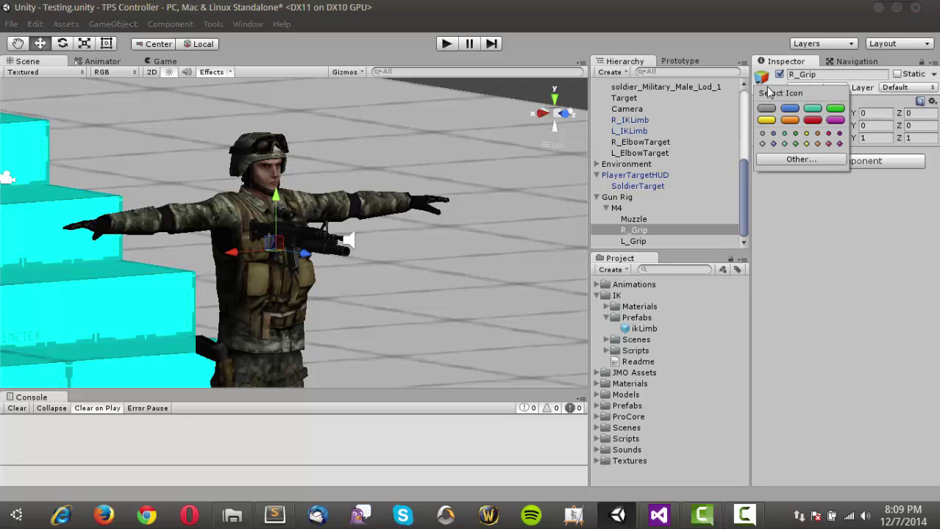
left_click(812, 121)
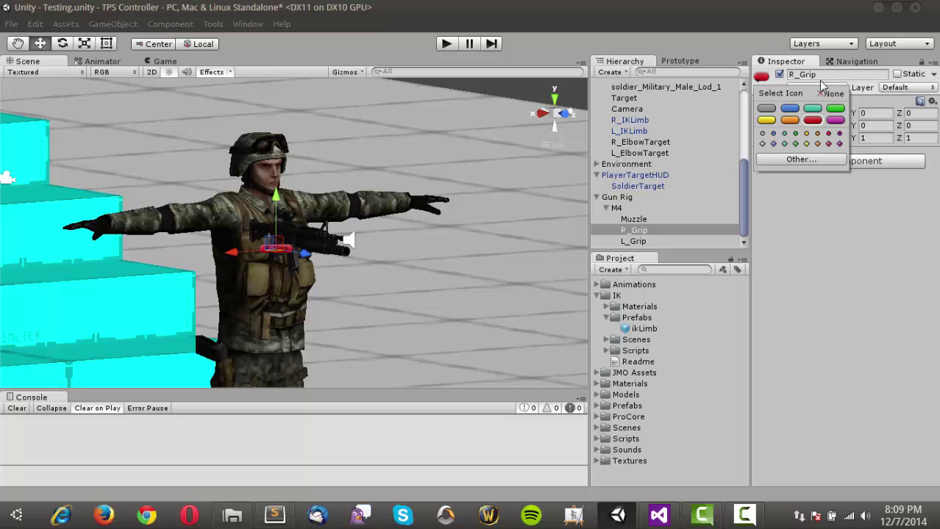
left_click(820, 233)
Step: Give the L_Grip object under the M4 an orange label icon
left_click(640, 241)
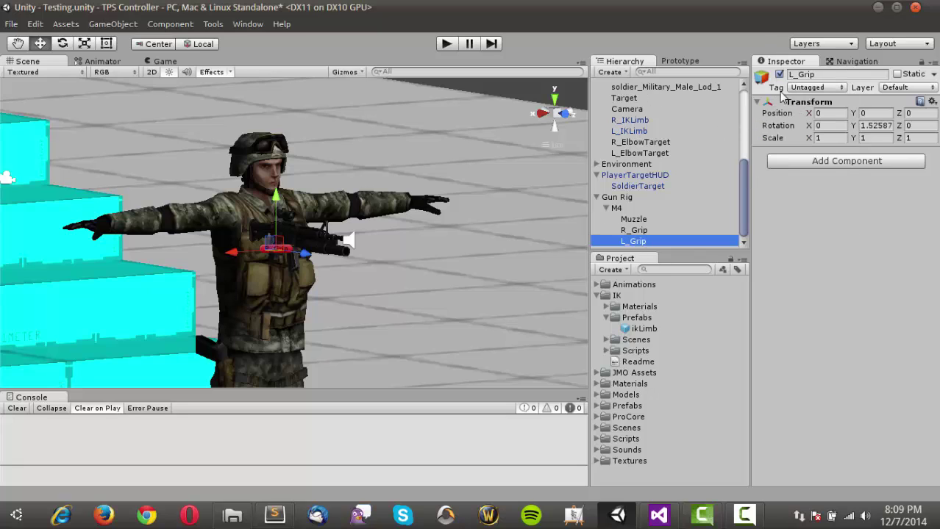
left_click(761, 77)
left_click(790, 121)
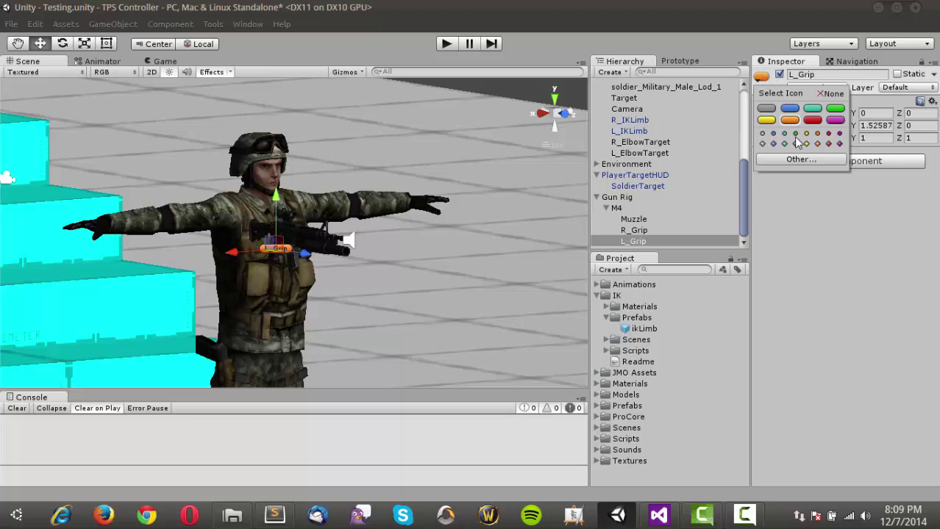
left_click(875, 271)
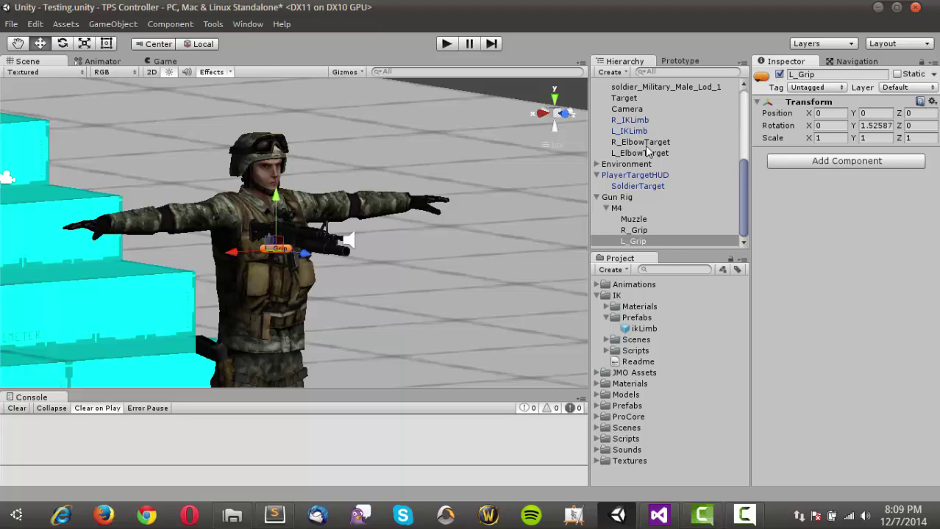
Step: Give R_ElbowTarget a small red circle icon
left_click(649, 143)
left_click_drag(196, 234, 268, 274, "alt")
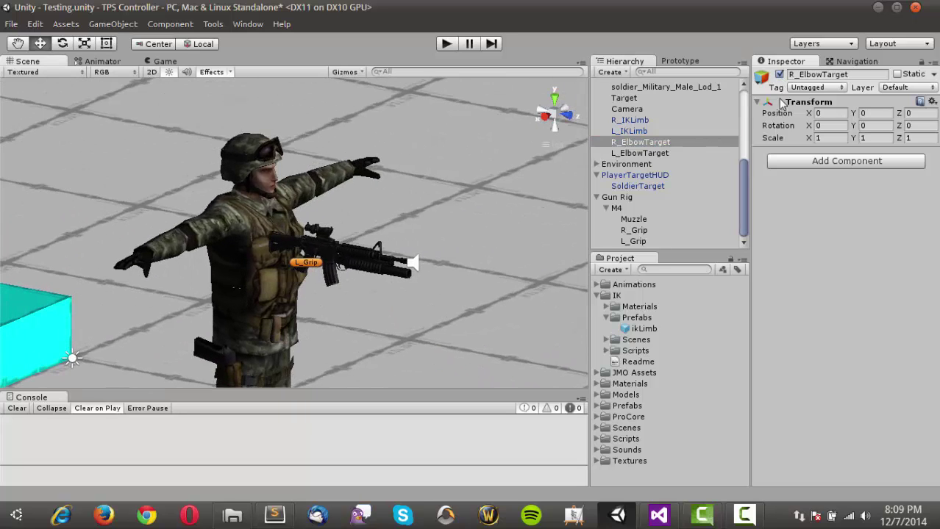
left_click(761, 77)
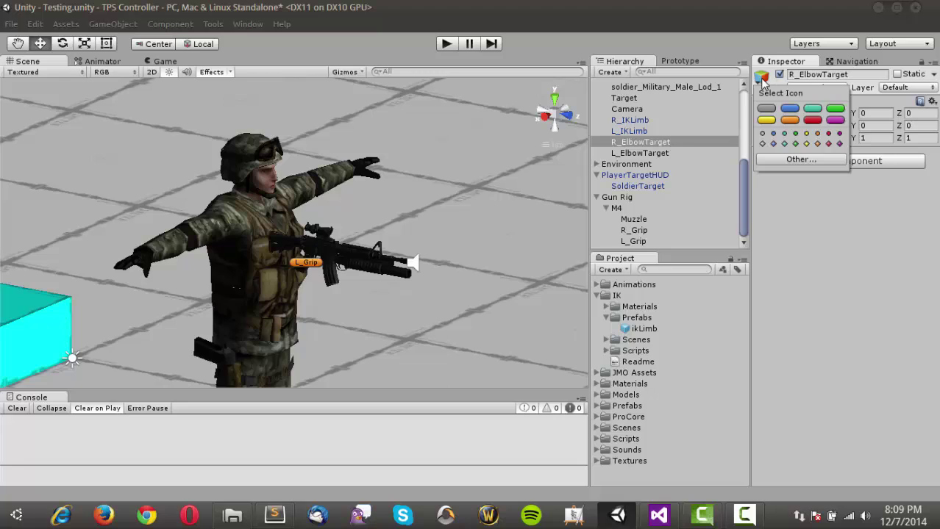
left_click(830, 134)
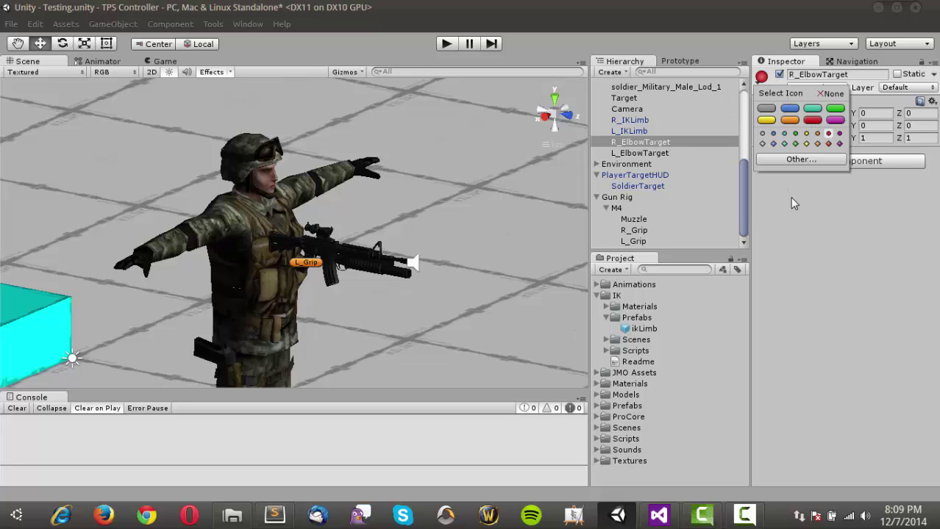
left_click(636, 156)
Step: Give L_ElbowTarget a small orange circle icon
left_click(639, 153)
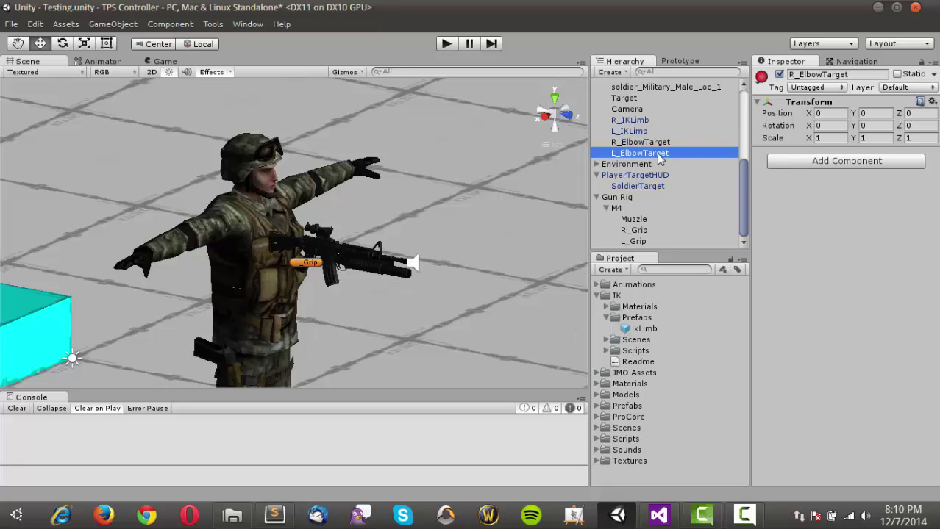
left_click(762, 77)
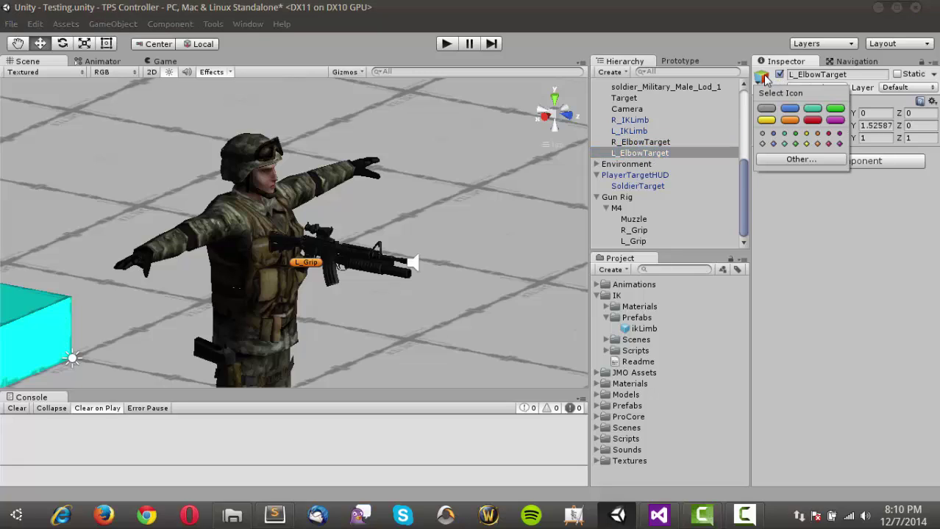
left_click(817, 134)
left_click(811, 217)
Step: Locate L_ElbowTarget at the soldier's feet and switch the Scene view to perspective projection
scroll(331, 237, "down", 1)
scroll(331, 243, "down", 3)
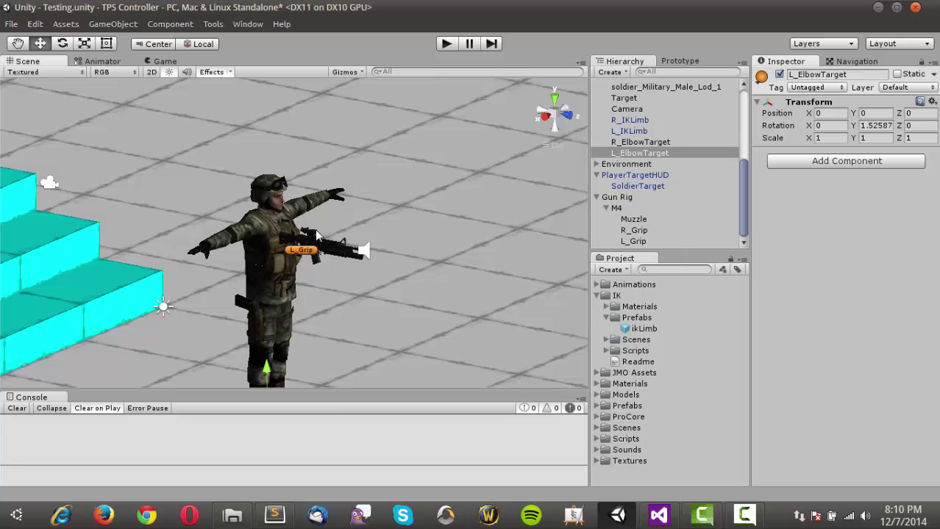
left_click(634, 153)
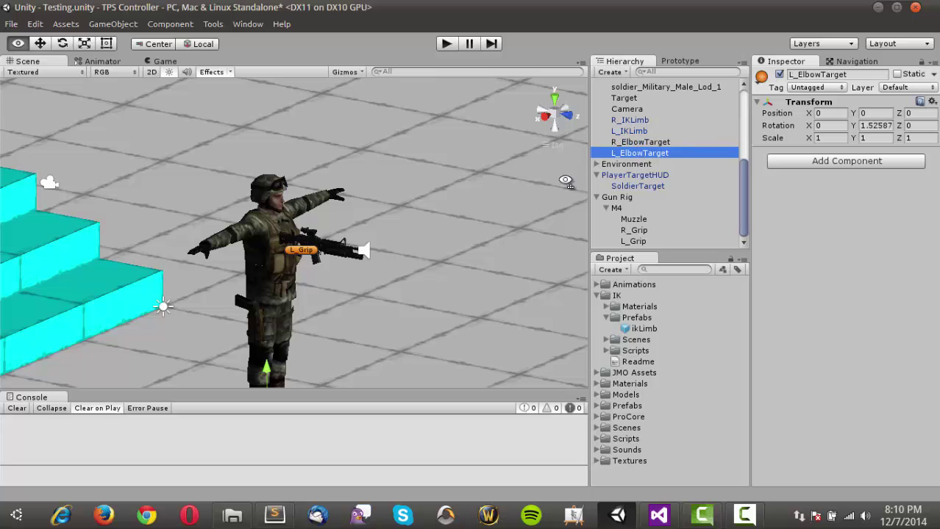
left_click_drag(404, 233, 423, 187, "alt")
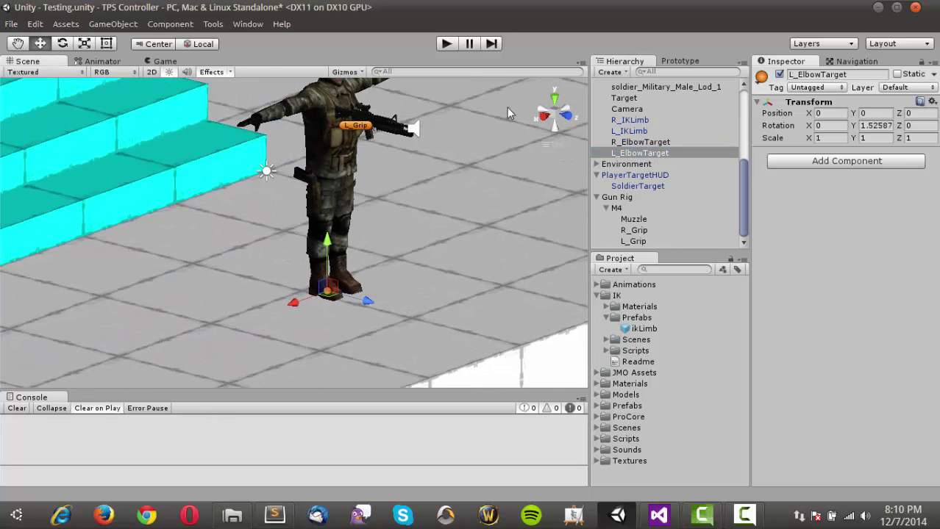
left_click(553, 117)
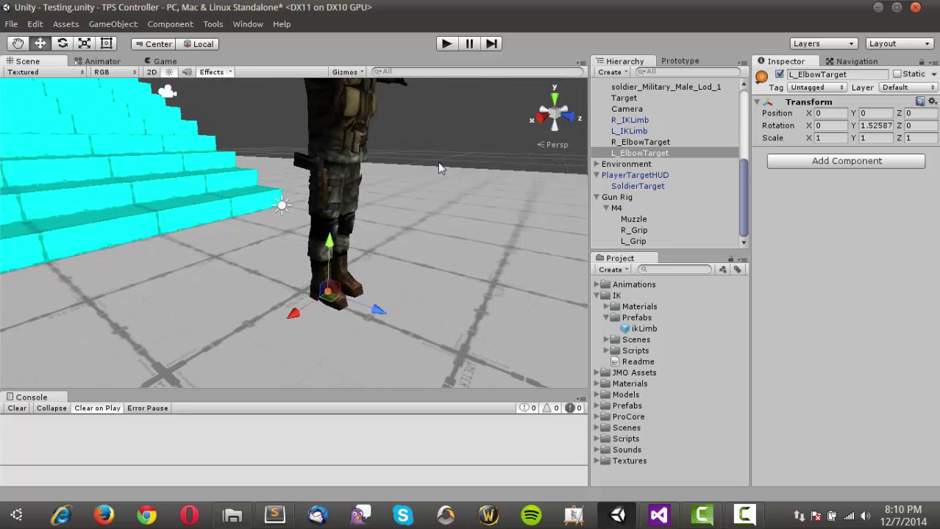
middle_click_drag(368, 158, 369, 186)
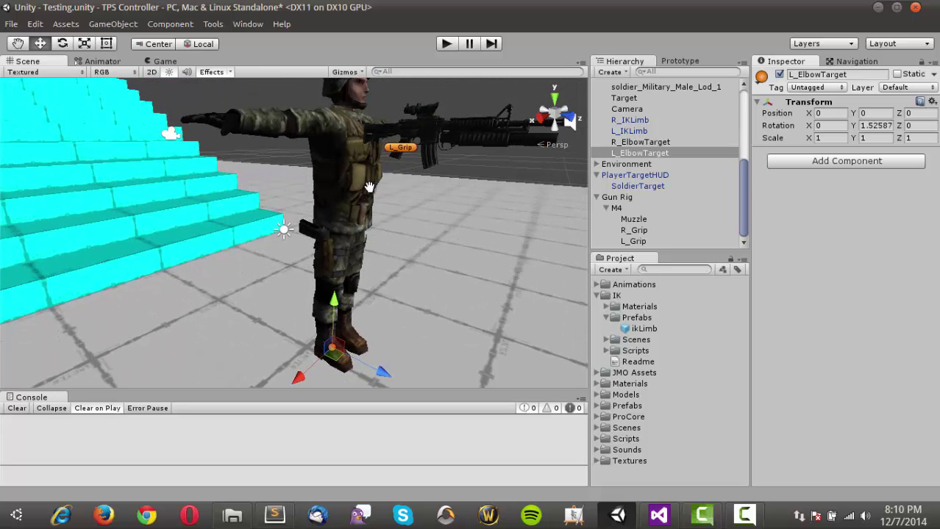
Step: Move L_Grip forward along the M4 to a Z position of about 0.292
left_click(399, 149)
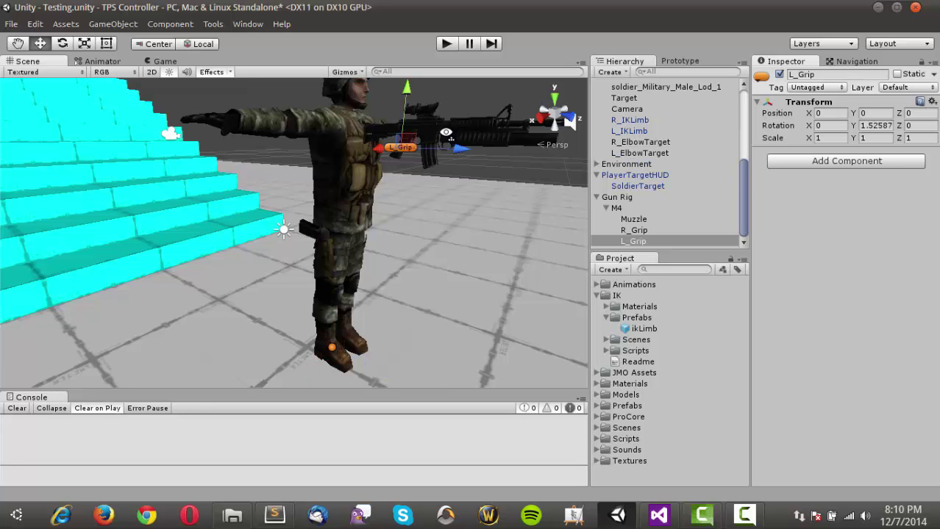
right_click_drag(446, 132, 429, 148)
middle_click_drag(430, 149, 368, 175)
scroll(343, 158, "up", 4)
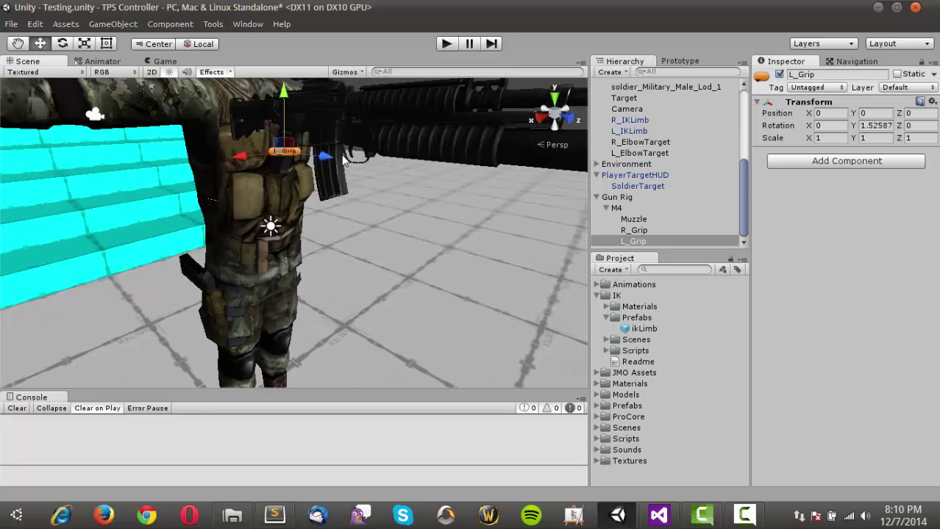
scroll(342, 158, "up", 2)
scroll(336, 147, "down", 2)
left_click_drag(325, 156, 356, 165)
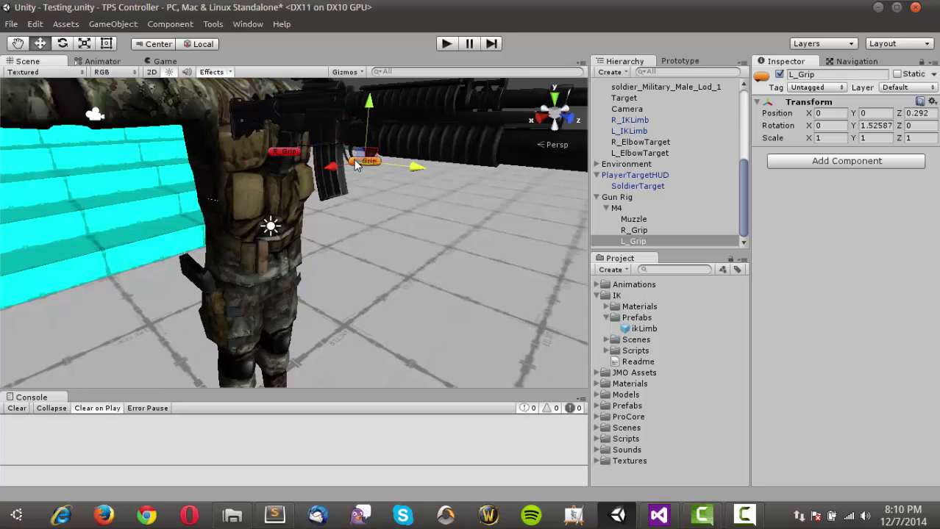
Step: Adjust L_Grip's position on the M4 to about Y 0.018 and Z 0.274, and check R_Grip's placement on the rifle
left_click_drag(295, 179, 359, 175, "alt")
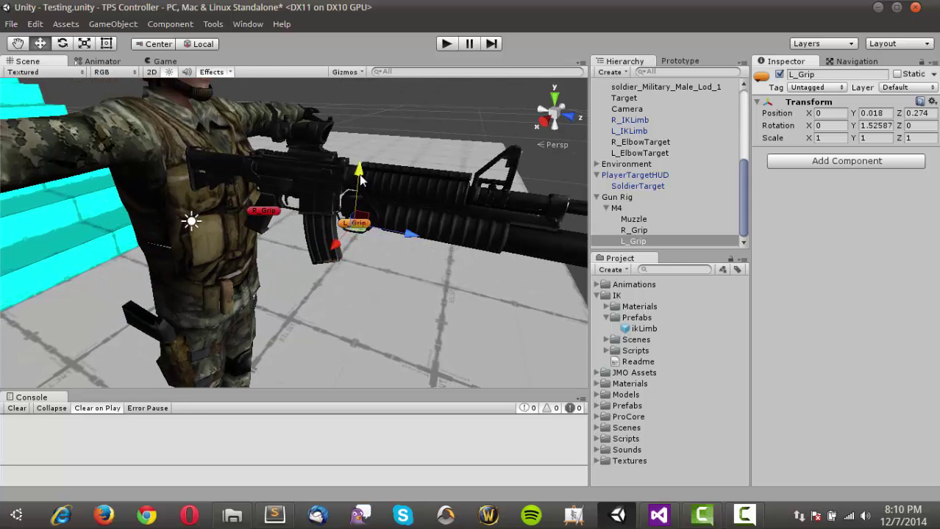
left_click(268, 215)
left_click_drag(217, 227, 235, 229, "alt")
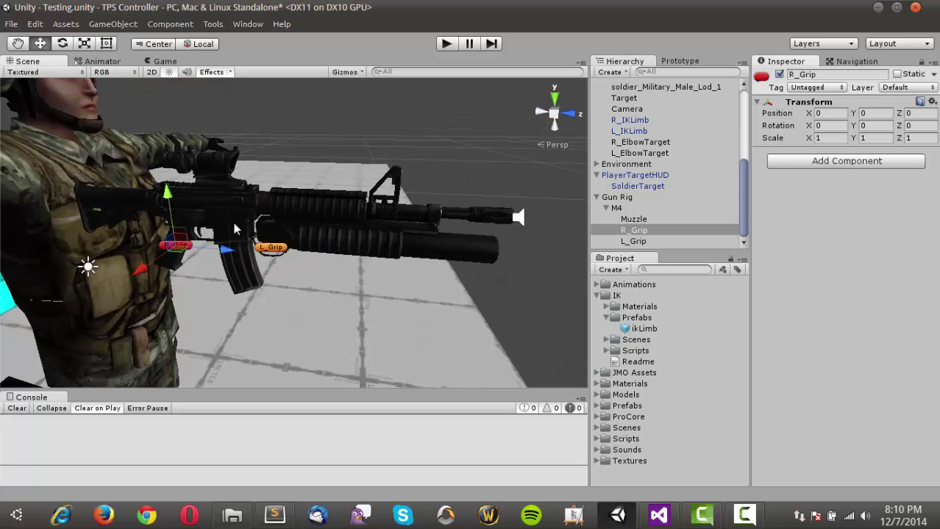
middle_click_drag(306, 188, 326, 205)
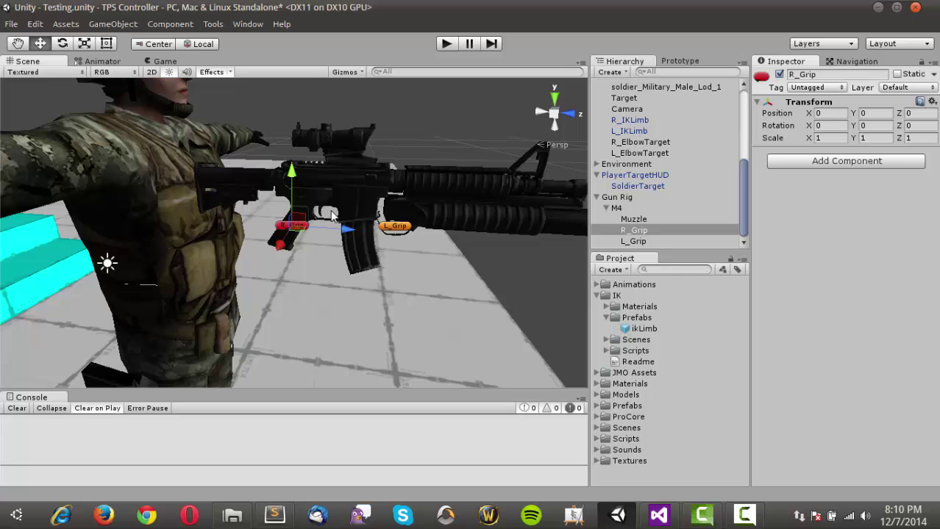
middle_click_drag(272, 237, 348, 170)
scroll(348, 171, "down", 4)
scroll(348, 176, "down", 3)
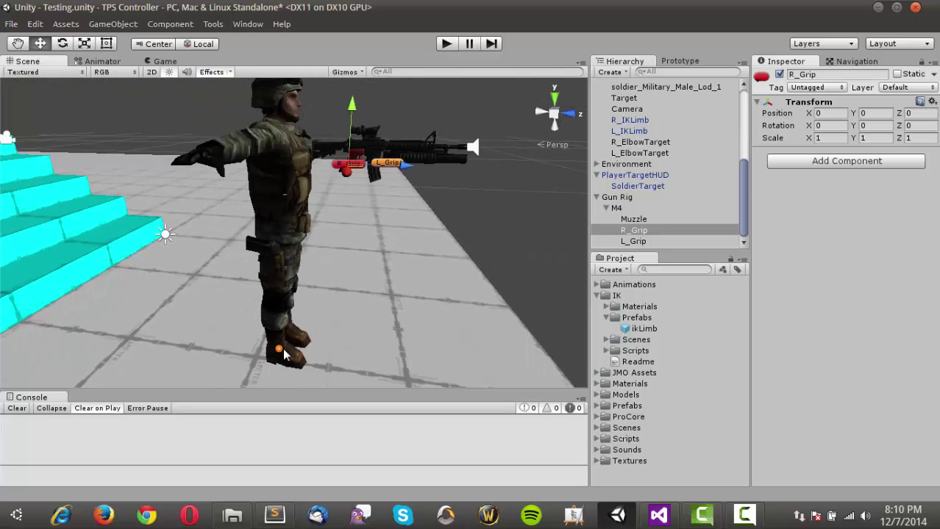
Step: Raise L_ElbowTarget from the soldier's feet to about Y 1.077 and shift it sideways to about X -0.377
left_click(279, 351)
middle_click_drag(419, 265, 455, 259)
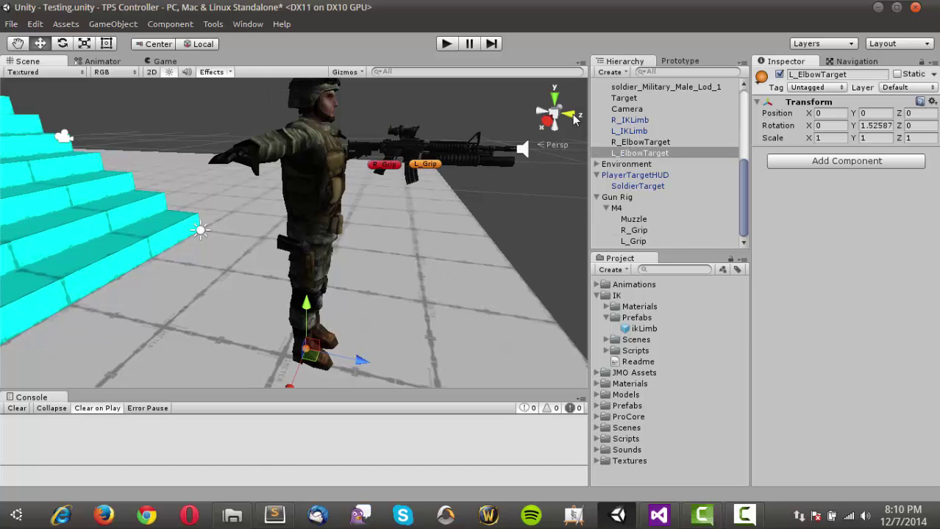
left_click(571, 114)
middle_click_drag(425, 215, 381, 160)
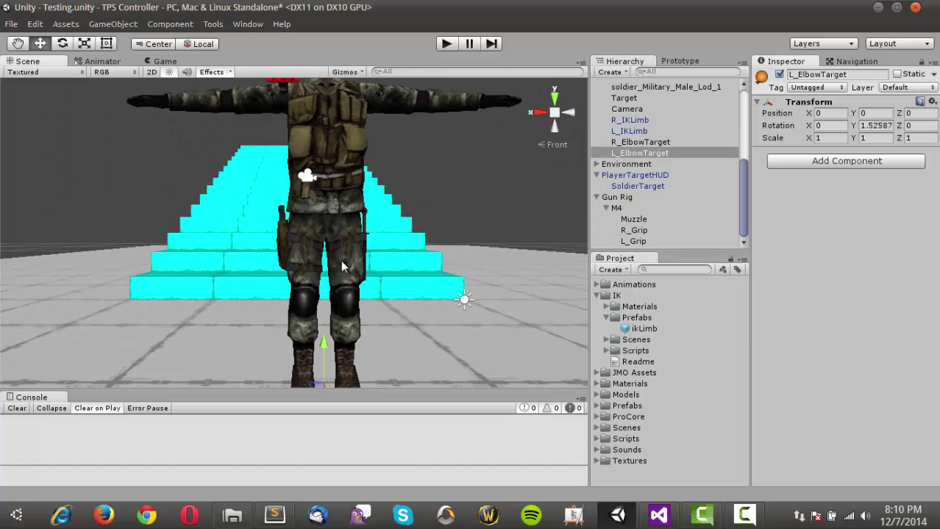
middle_click_drag(341, 258, 341, 259)
left_click_drag(326, 319, 335, 108)
left_click_drag(271, 165, 347, 162)
Step: Move L_ElbowTarget in front of the soldier at about X -0.208, Y 1.131 and Z 0.259
left_click(573, 112)
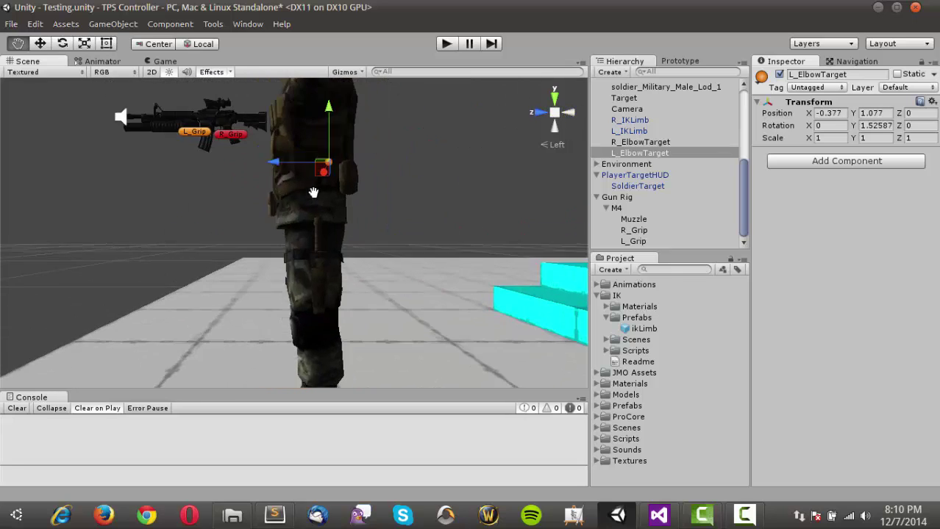
left_click_drag(360, 269, 311, 292)
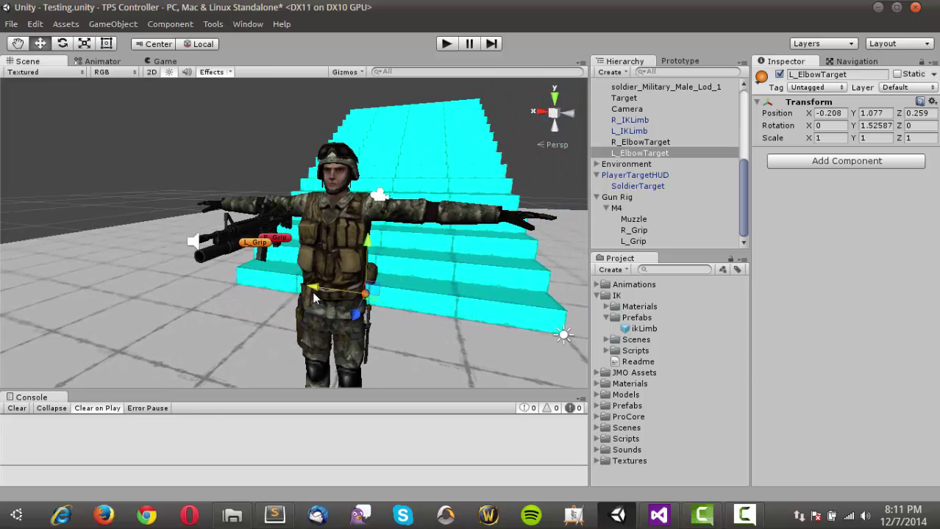
left_click_drag(368, 248, 367, 231)
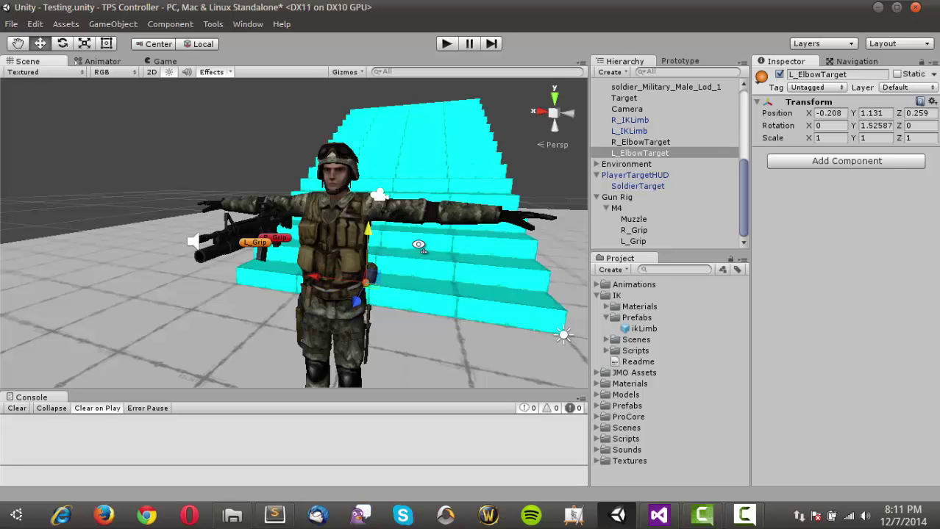
Step: Move R_ElbowTarget sideways from the soldier's feet to about X 0.5
right_click_drag(419, 245, 401, 240)
middle_click_drag(400, 240, 432, 168)
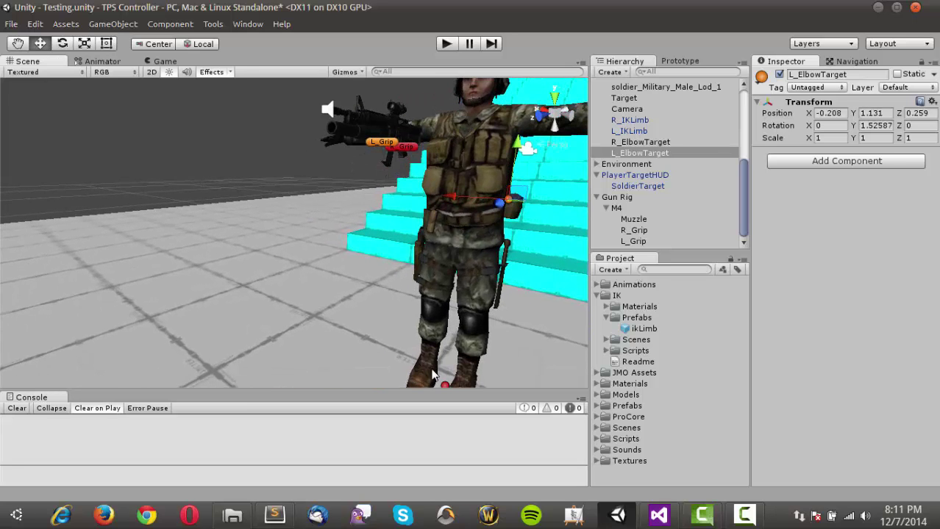
left_click(453, 379)
left_click(445, 383)
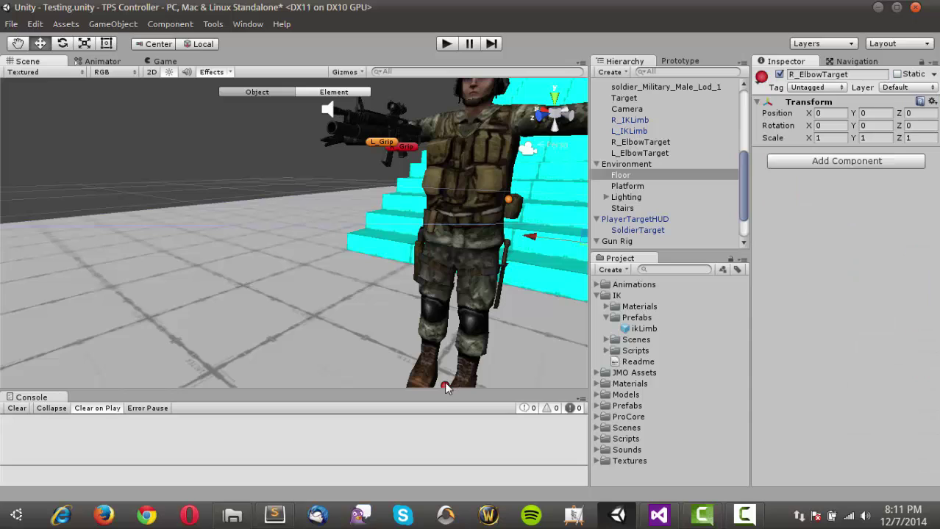
right_click_drag(539, 272, 475, 259)
left_click_drag(474, 264, 309, 309, "alt")
left_click_drag(211, 354, 139, 349)
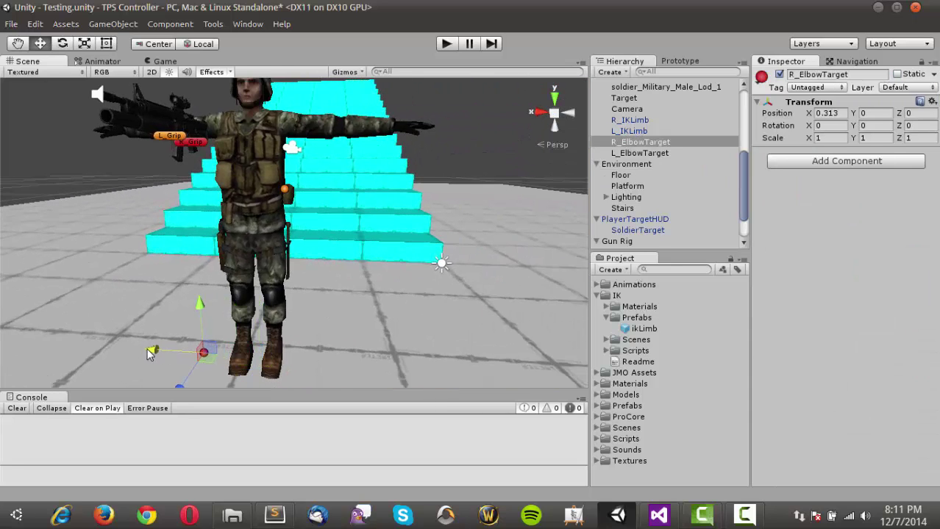
Step: Place R_ElbowTarget behind the soldier at about Z -0.229 and raise it to about Y 0.924
left_click(541, 114)
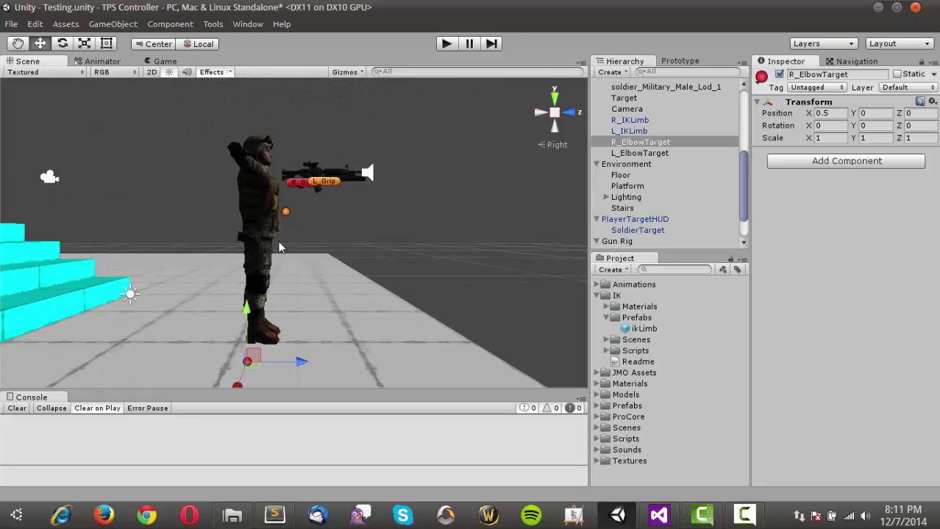
left_click_drag(301, 362, 268, 365)
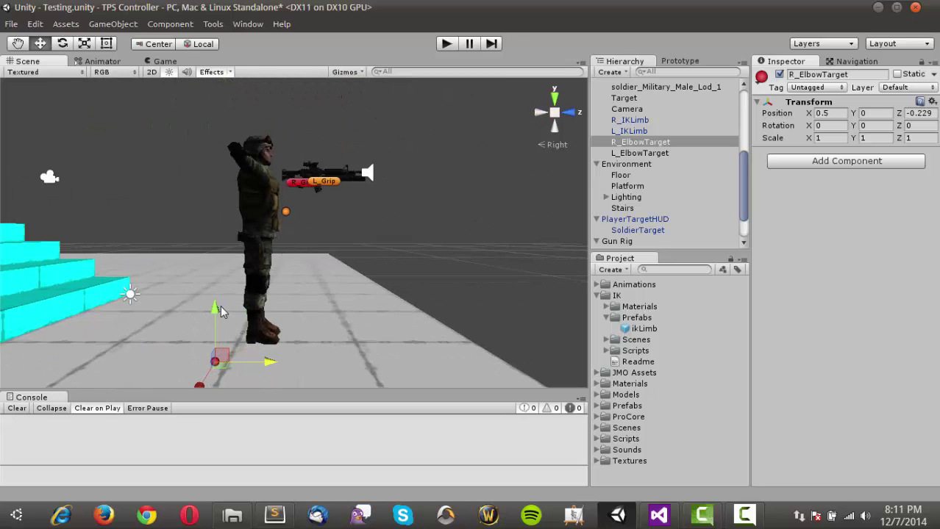
left_click_drag(221, 305, 184, 236)
Step: Run the scene in play mode and examine the soldier's arm pose around the M4 in the Scene view
scroll(180, 240, "up", 5)
middle_click_drag(177, 244, 224, 231)
left_click_drag(435, 206, 378, 225, "alt")
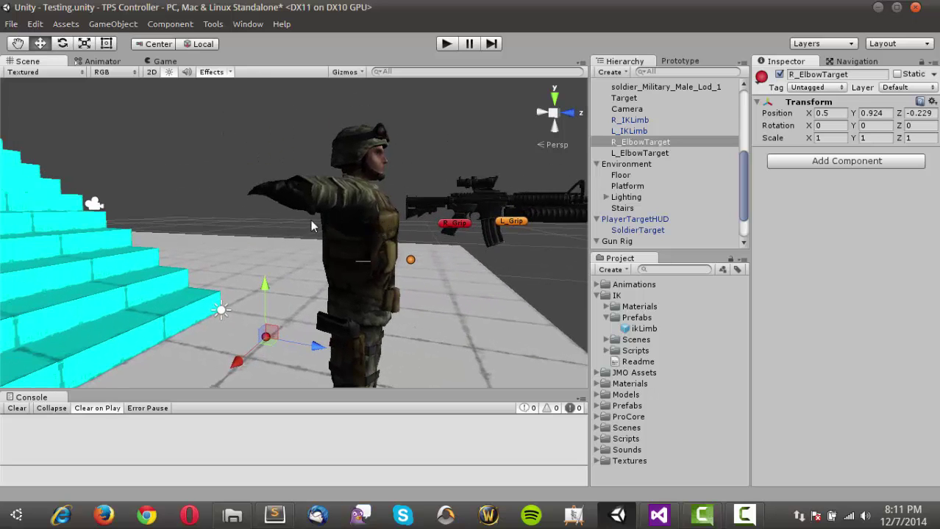
middle_click_drag(372, 208, 333, 211)
scroll(349, 204, "up", 3)
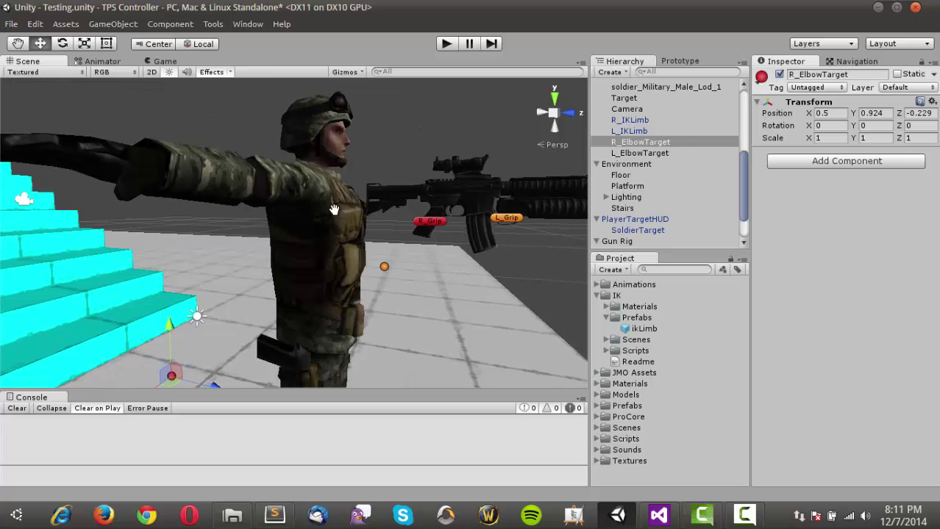
scroll(331, 211, "down", 3)
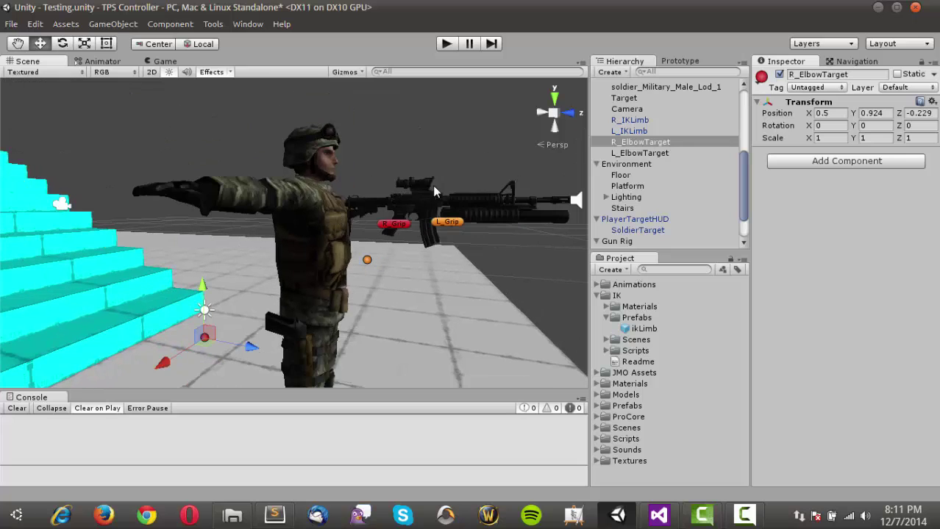
left_click(446, 45)
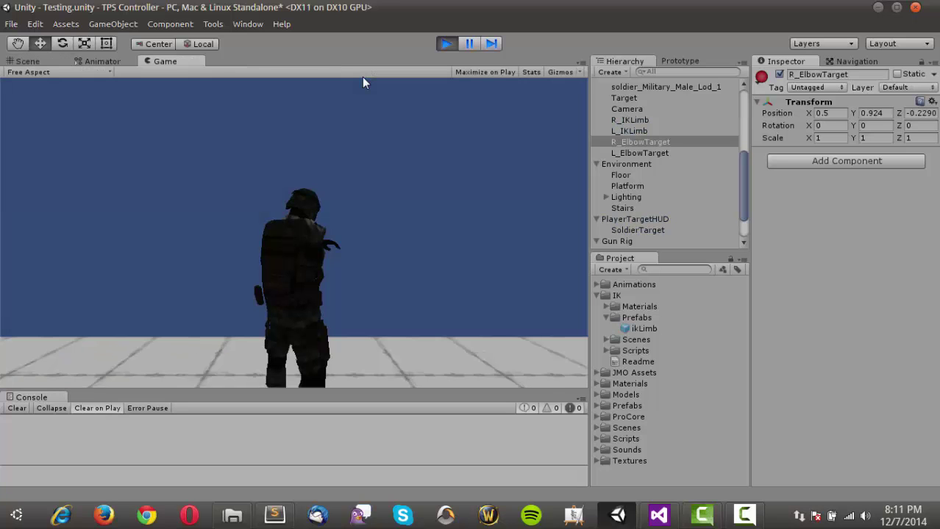
left_click(35, 63)
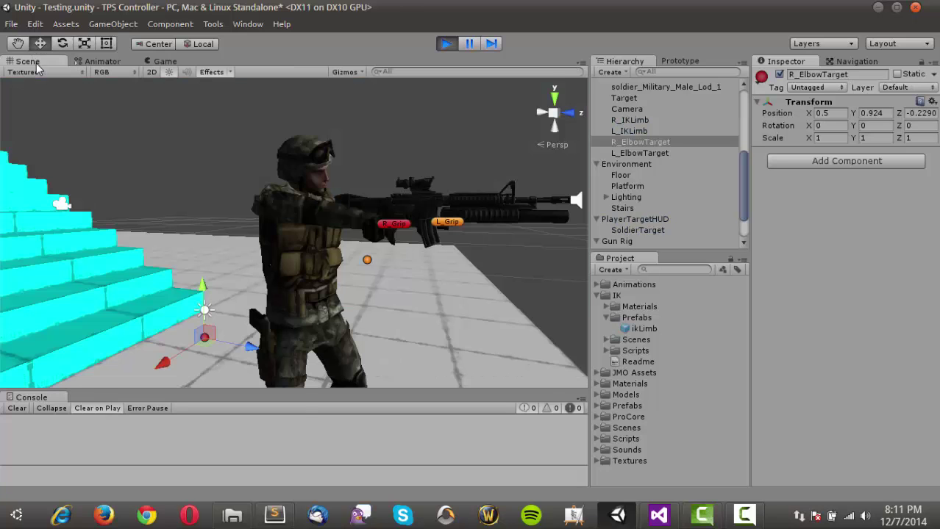
middle_click_drag(418, 206, 336, 226)
right_click_drag(336, 227, 343, 235)
left_click_drag(341, 240, 228, 261, "alt")
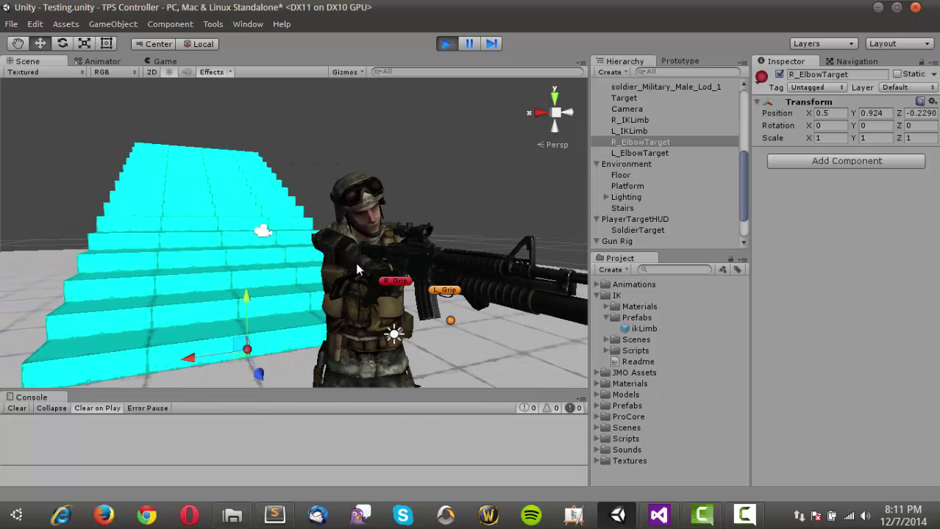
left_click_drag(338, 294, 390, 256, "alt")
middle_click_drag(391, 256, 434, 267)
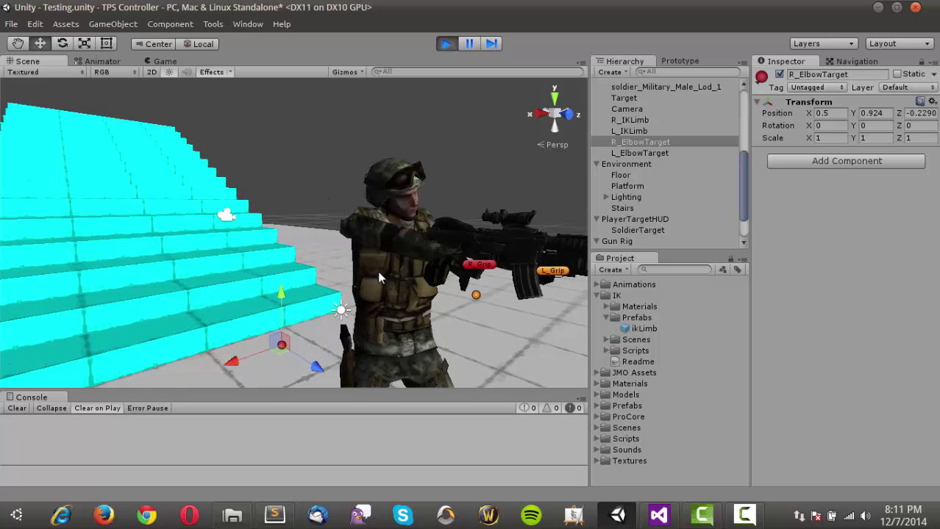
Step: Reposition R_ElbowTarget during play to about X 0.395, Y 1.118 and Z -0.171 to adjust the right elbow
left_click_drag(242, 360, 265, 355)
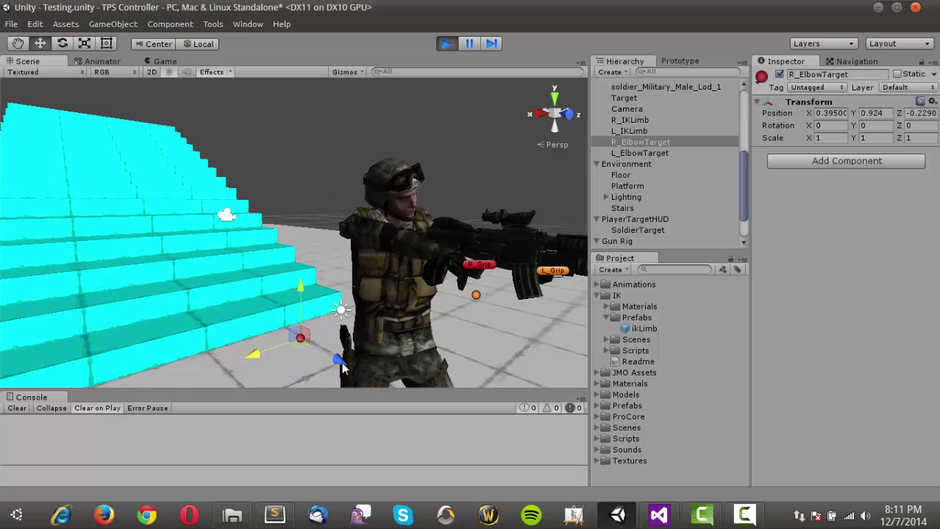
left_click_drag(310, 278, 311, 264)
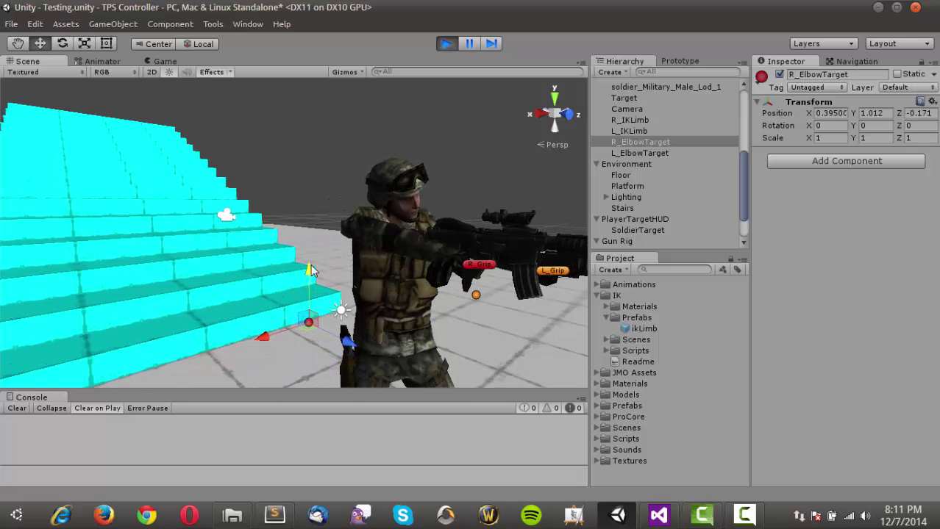
left_click_drag(373, 220, 434, 234, "alt")
middle_click_drag(324, 228, 418, 267)
scroll(373, 269, "up", 3)
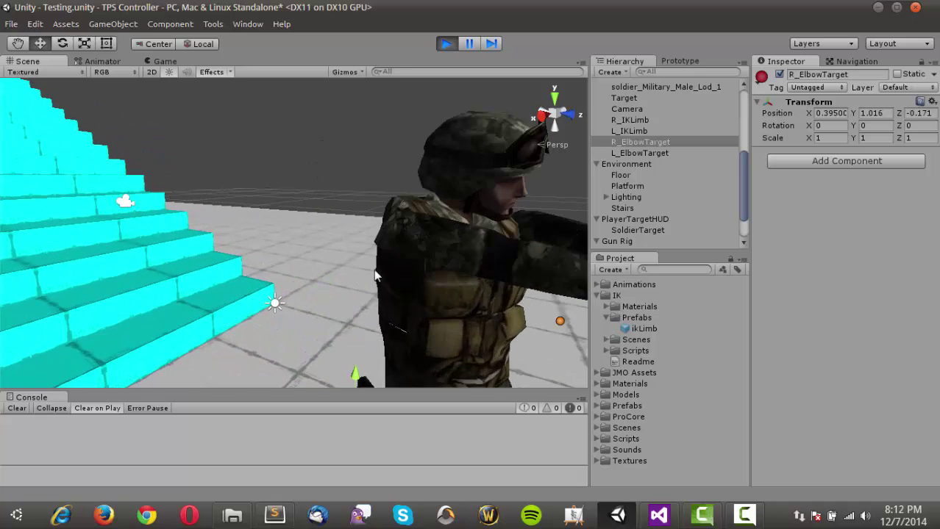
scroll(398, 260, "down", 1)
left_click_drag(341, 326, 438, 251)
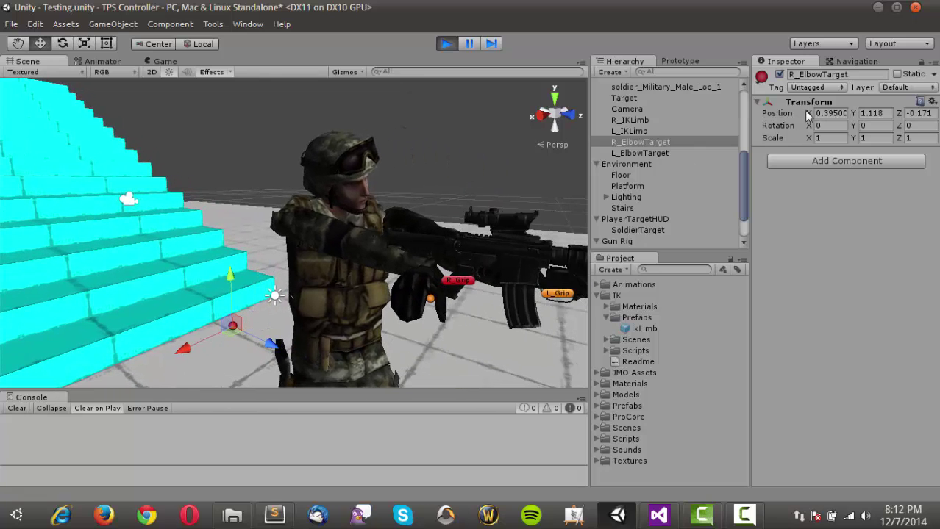
Step: Pull the M4 back toward the soldier's shoulder to a Z position of about 0.266
right_click_drag(460, 234, 423, 228)
middle_click_drag(432, 228, 418, 233)
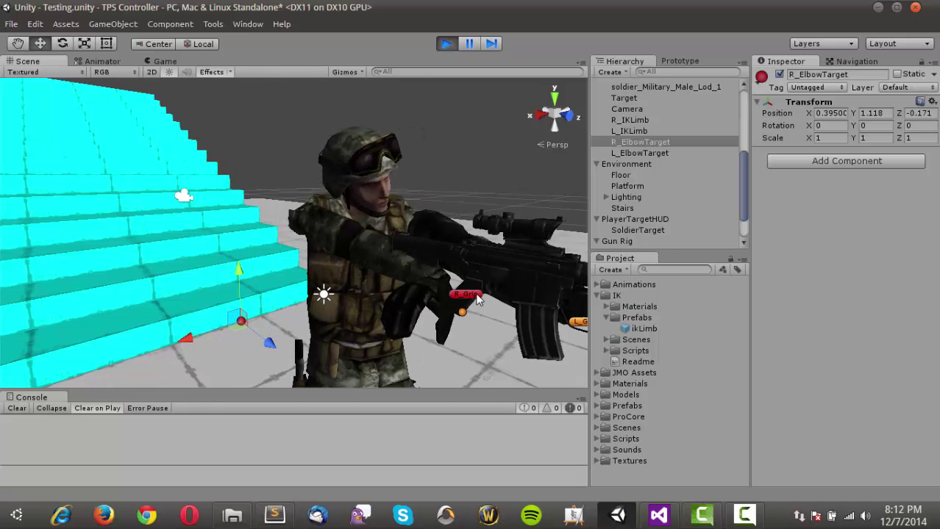
left_click_drag(475, 295, 491, 255, "alt")
middle_click_drag(491, 254, 346, 231)
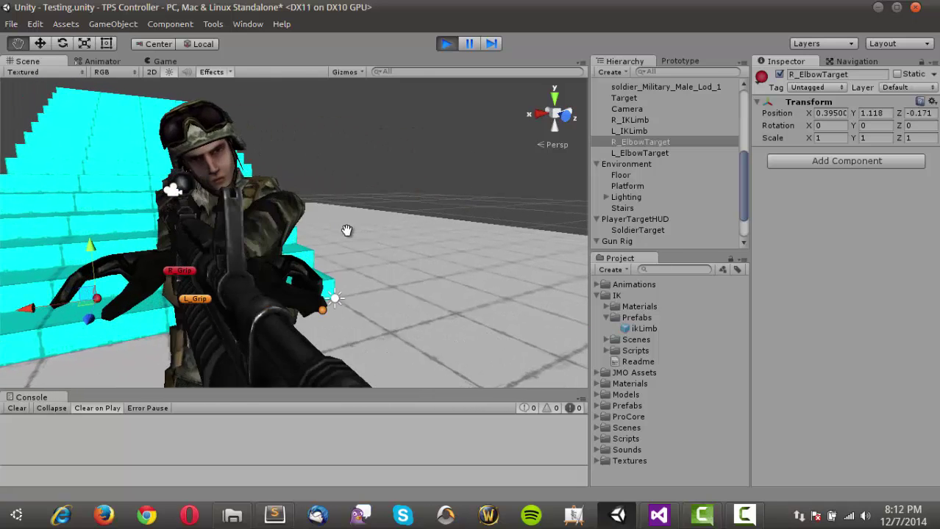
left_click(188, 260)
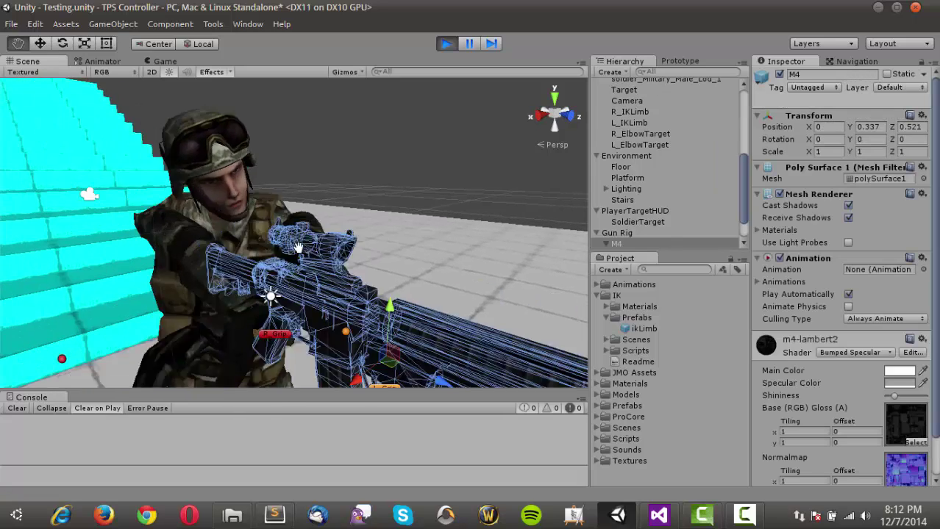
right_click_drag(382, 254, 491, 281)
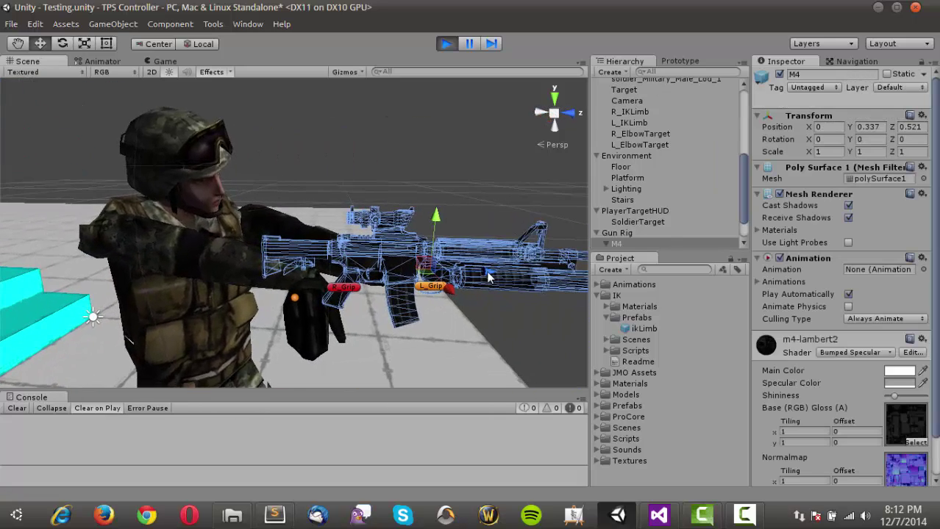
left_click_drag(489, 277, 416, 283)
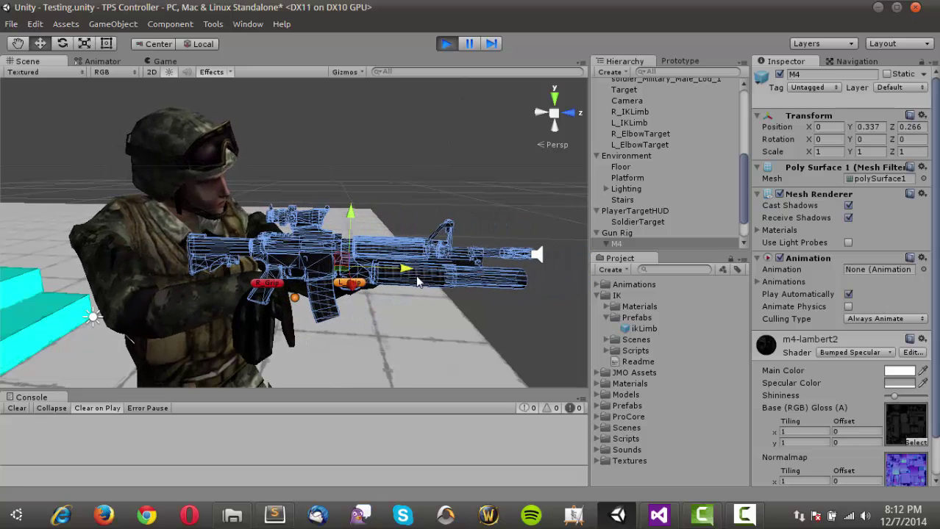
Step: Shift the M4 sideways to about X 0.025 and undo the extra move
right_click_drag(203, 264, 258, 285)
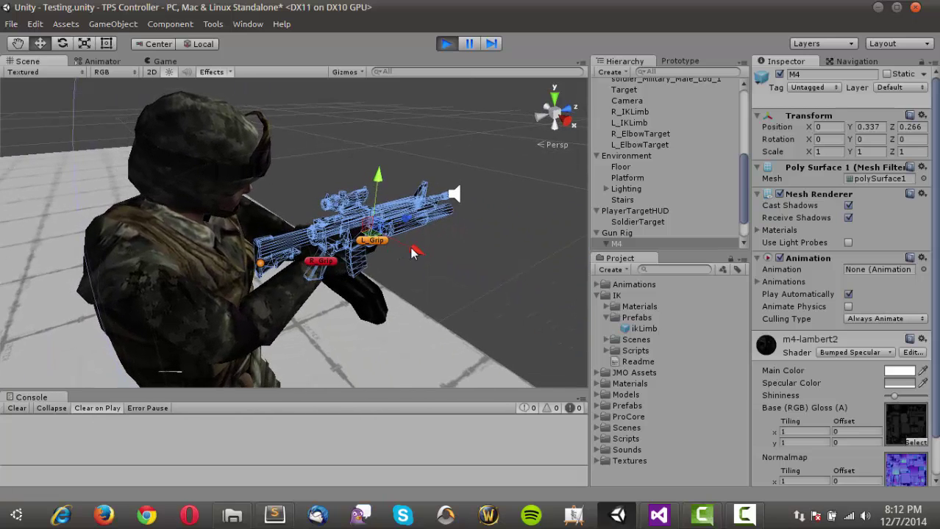
left_click_drag(412, 252, 420, 255)
key("ctrl+z")
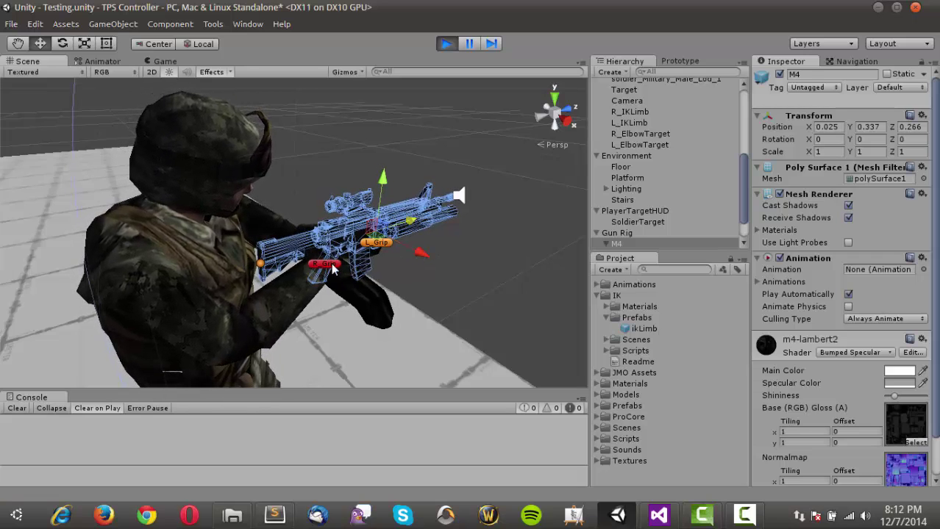
Step: Rotate R_Grip to about X 288.9, Y 47.5 and Z 231 to turn the right hand, and switch to the Move tool
left_click(328, 264)
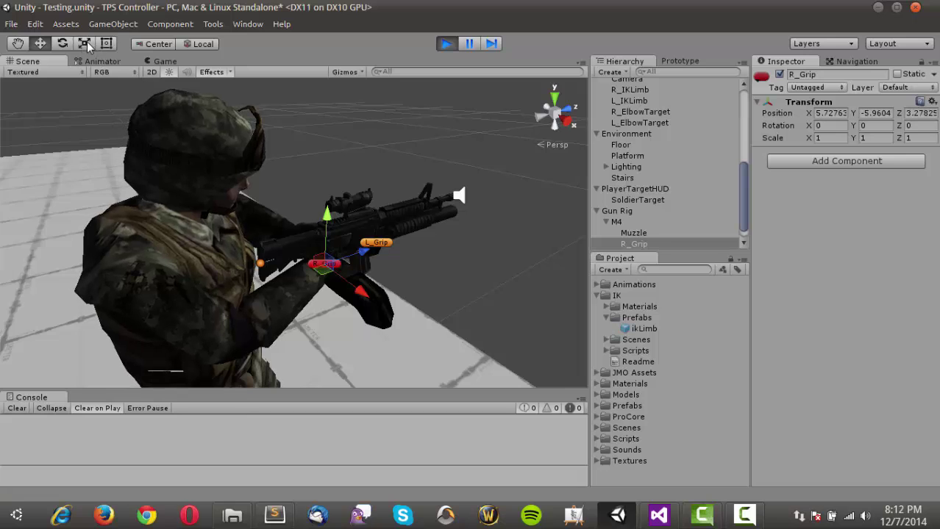
left_click_drag(336, 222, 351, 233)
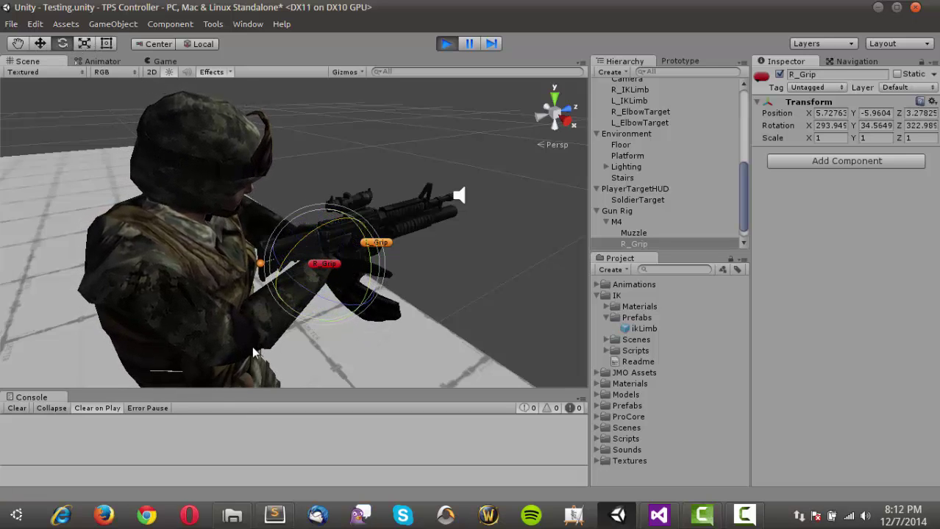
left_click_drag(384, 303, 419, 297)
right_click_drag(450, 216, 418, 232)
left_click_drag(419, 237, 291, 196, "alt")
left_click(42, 44)
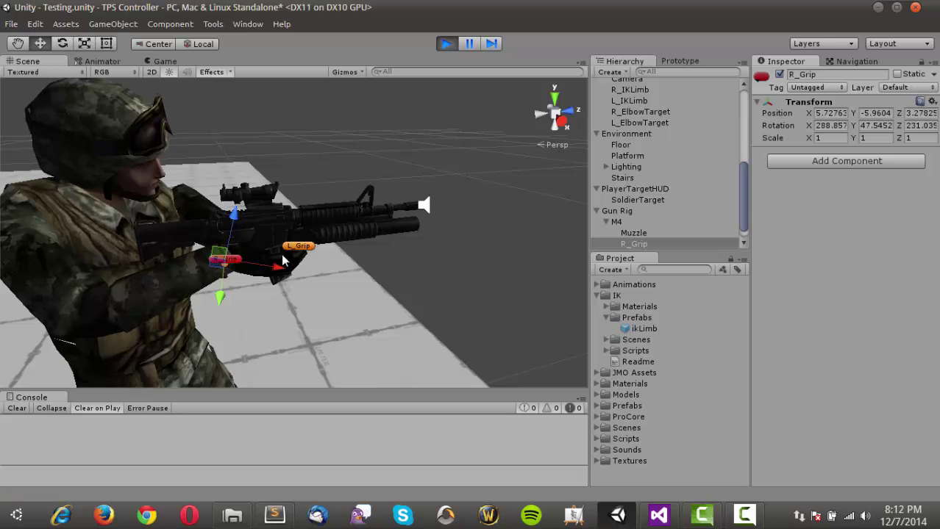
Step: Move R_Grip back toward the soldier to about X -0.005, Y -0.039 and Z -0.179
left_click_drag(278, 268, 243, 269)
left_click_drag(200, 215, 196, 230)
left_click_drag(249, 289, 232, 289)
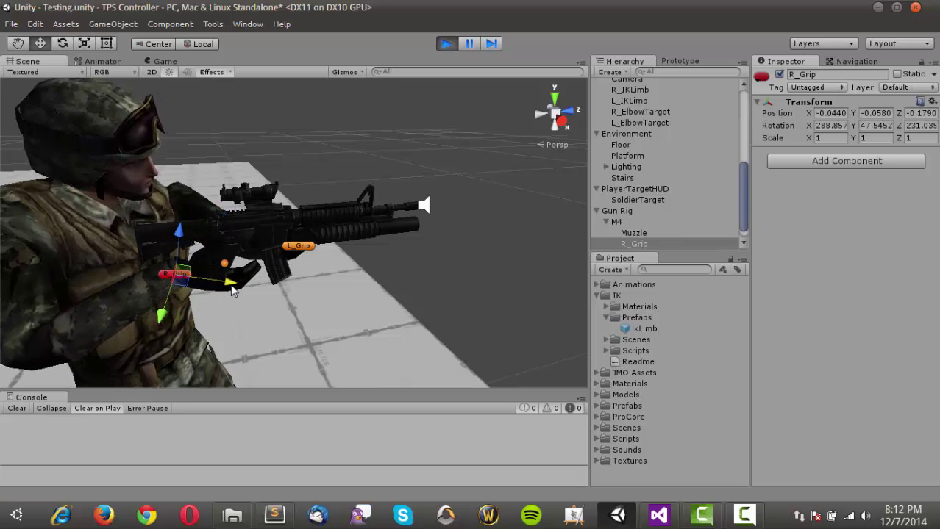
left_click_drag(183, 239, 181, 226)
right_click_drag(163, 235, 195, 243)
key("w")
key("s")
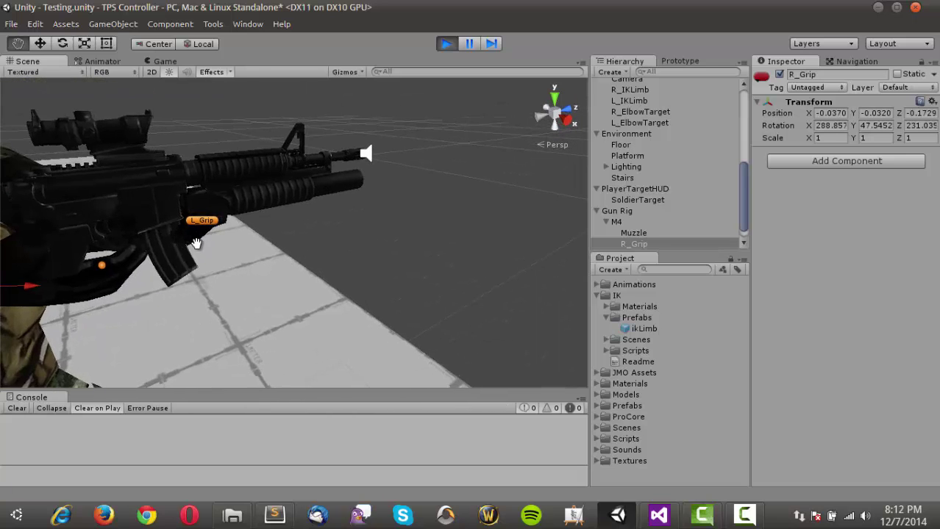
middle_click_drag(195, 244, 248, 243)
left_click_drag(249, 244, 250, 279, "alt")
left_click_drag(261, 362, 211, 141)
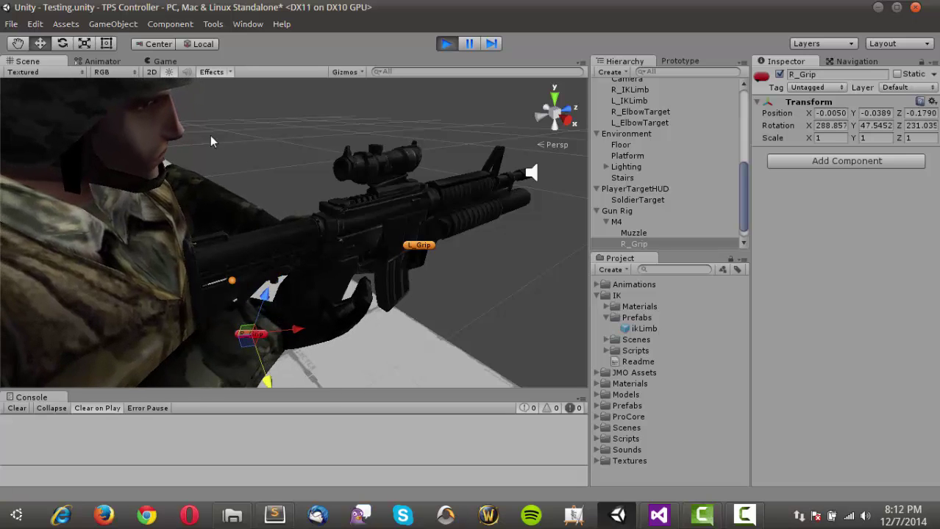
Step: Rotate R_Grip to about X 305.7, Y 298.2 and Z 334.5, and move it along global axes to about X 0.021, Y -0.006 and Z -0.174
left_click(63, 44)
left_click_drag(271, 313, 271, 285)
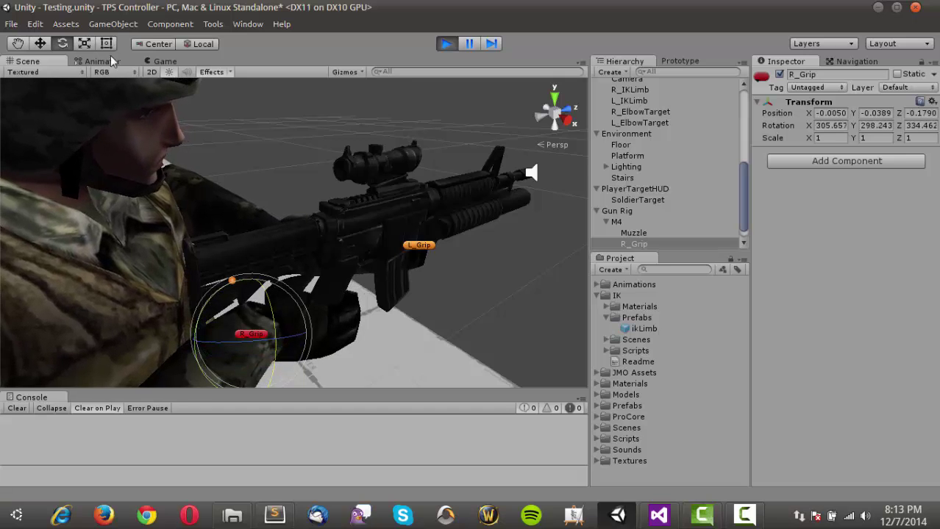
left_click(41, 43)
left_click_drag(250, 281, 252, 272)
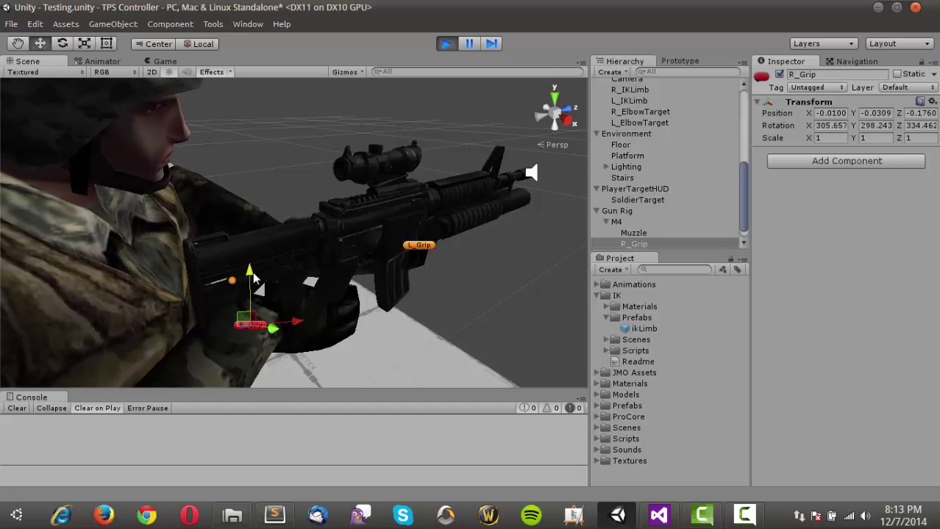
left_click(199, 45)
left_click_drag(247, 276, 251, 270)
mouse_move(272, 343)
left_mouse_down()
mouse_move(286, 360)
mouse_move(280, 352)
left_mouse_up()
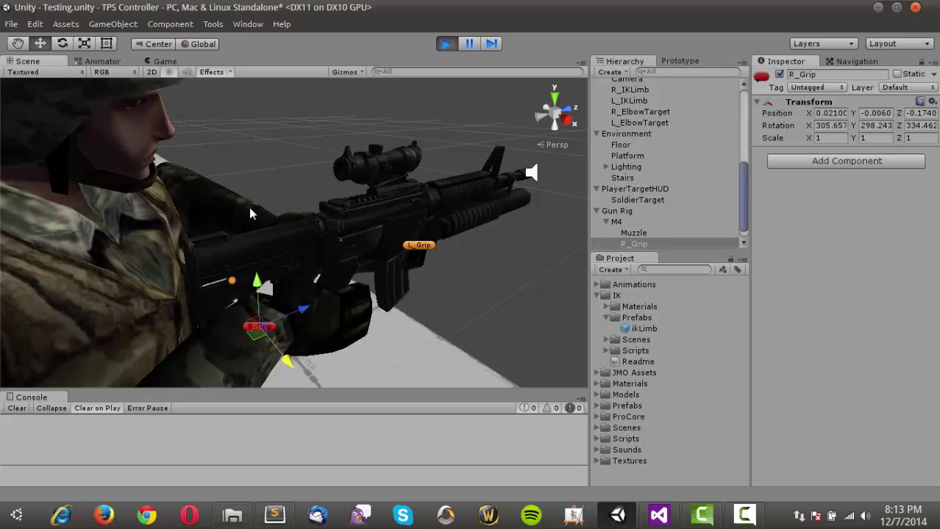
Step: Fine-tune the rotation of R_Grip to about X 303.6, Y 291.8 and Z 342.3
key("e")
left_click_drag(260, 280, 254, 277)
left_click_drag(262, 236, 281, 241, "alt")
middle_click_drag(257, 238, 182, 225)
left_click_drag(251, 229, 131, 176, "alt")
middle_click_drag(184, 204, 153, 203)
Step: Move R_Grip along the global axes to about Y 0.013 and Z -0.164 to bring the right hand onto the rifle's grip
left_click(45, 44)
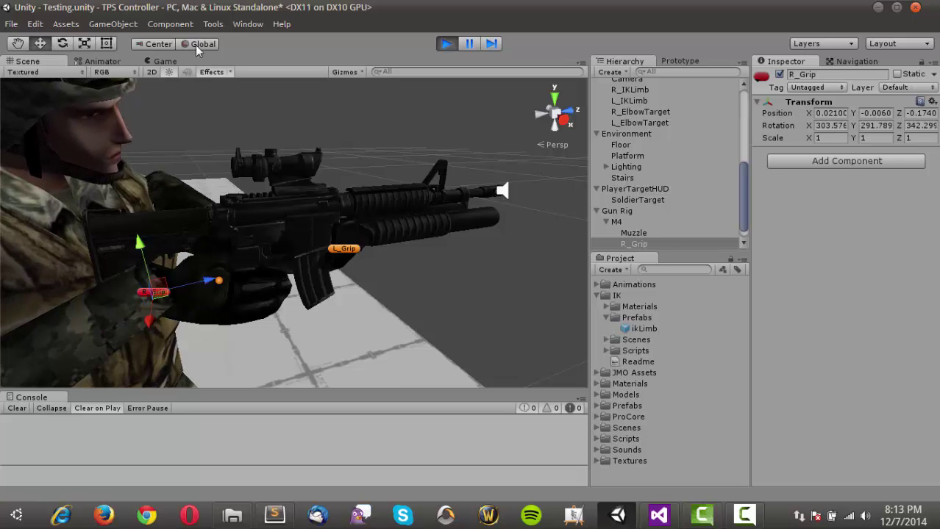
left_click(158, 44)
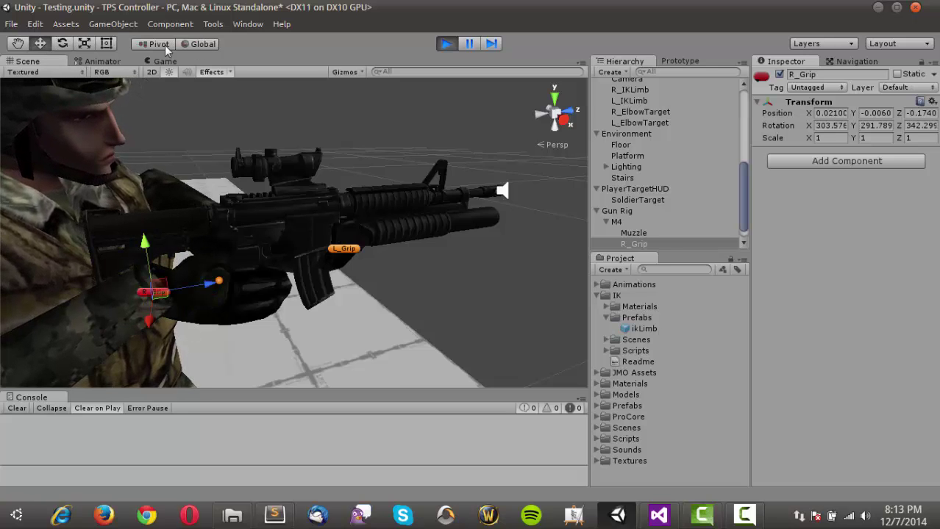
left_click(164, 44)
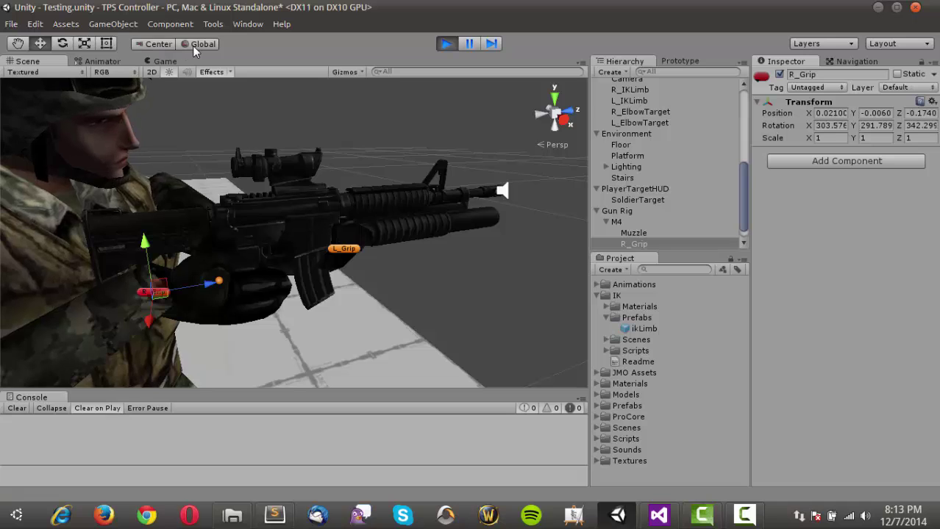
left_click(197, 45)
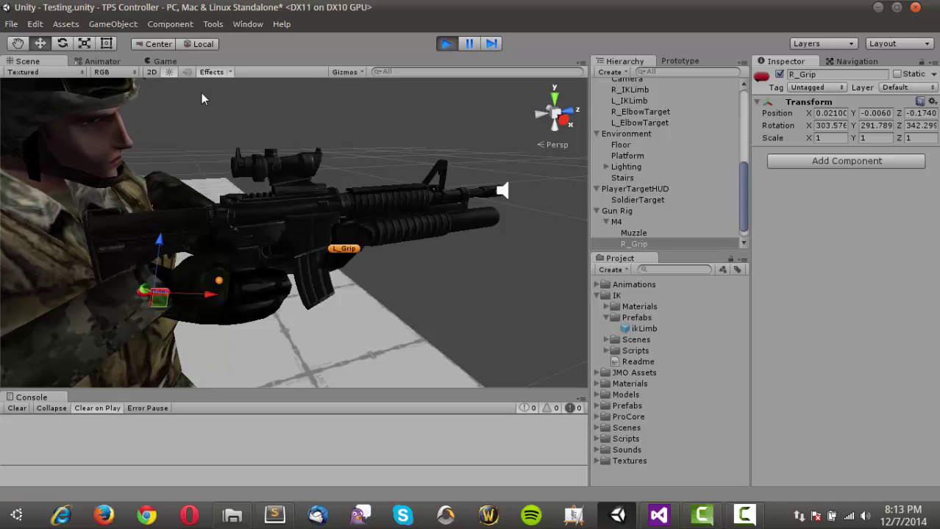
left_click(181, 43)
left_click_drag(212, 284, 219, 283)
left_click_drag(156, 250, 157, 243)
Step: Select L_Grip and rotate it to about X 270, Y 93 and Z 0 to turn the left hand
right_click_drag(381, 211, 348, 211)
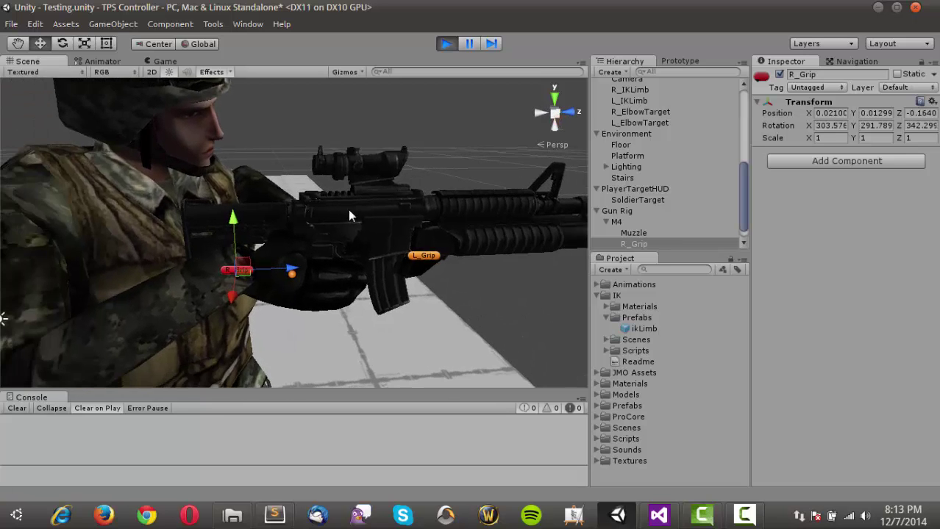
middle_click_drag(348, 211, 151, 258)
left_click_drag(369, 233, 211, 226, "alt")
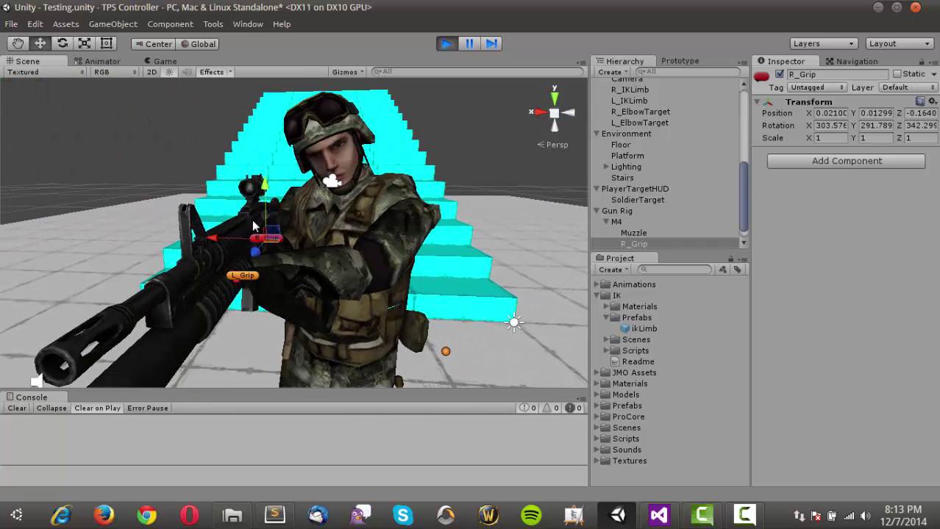
middle_click_drag(252, 221, 212, 230)
left_click(174, 299)
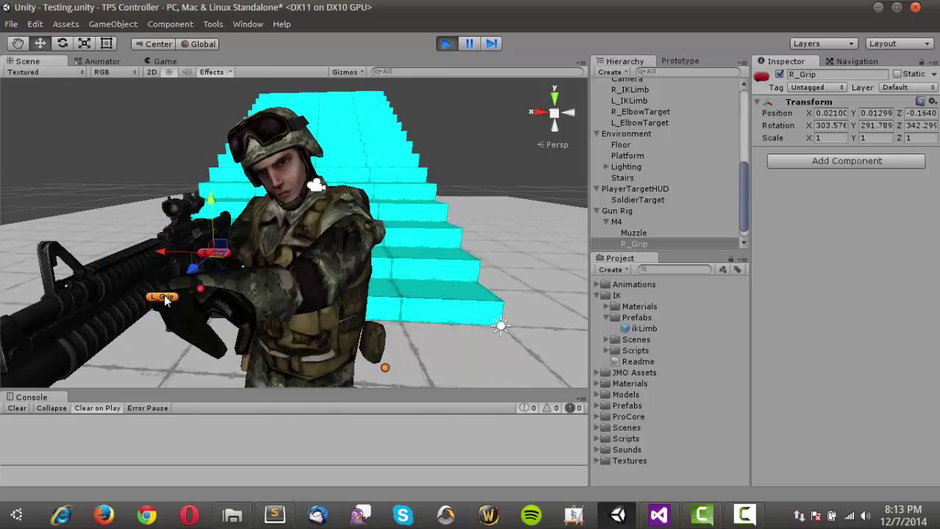
left_click(63, 44)
left_click_drag(184, 295, 272, 431)
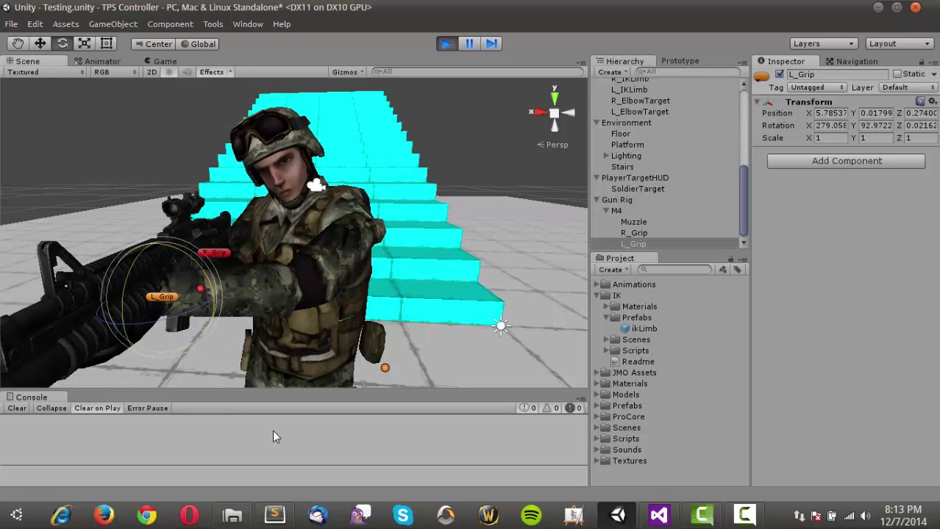
Step: Move L_Grip below the rifle to about X -0.142, Y -0.066 and Z 0.171
left_click(40, 43)
left_click_drag(222, 312, 258, 318)
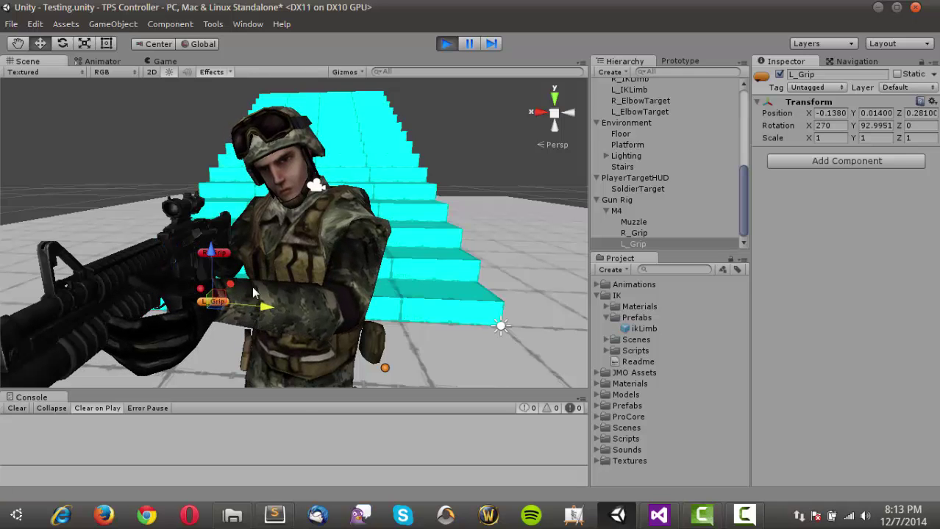
right_click_drag(350, 286, 302, 230)
left_click_drag(304, 230, 133, 197, "alt")
right_click_drag(133, 197, 81, 206)
mouse_move(344, 221)
middle_mouse_down()
mouse_move(381, 216)
mouse_move(352, 207)
mouse_move(333, 222)
middle_mouse_up()
left_click_drag(321, 310, 366, 313)
left_click_drag(318, 254, 427, 280)
right_click_drag(428, 280, 441, 281)
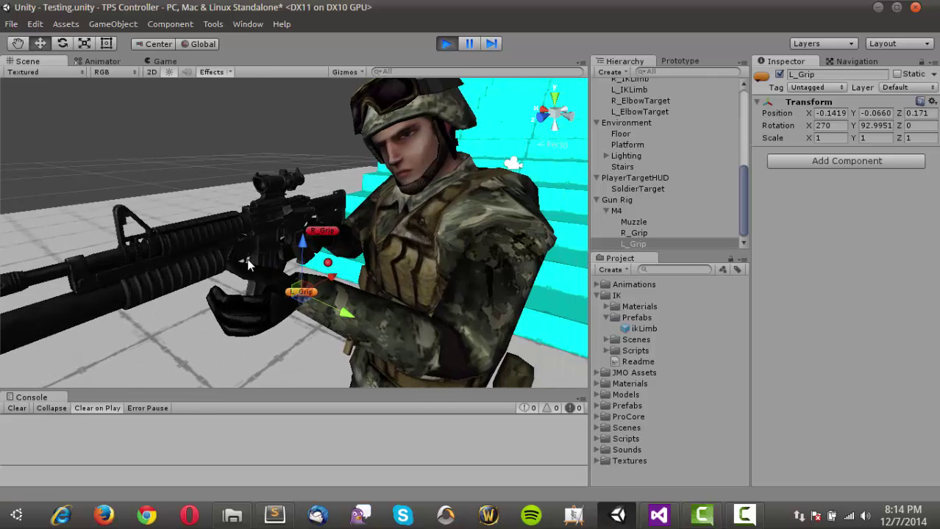
Step: Rotate L_Grip to about X 283.9, Y 273 and Z 180
middle_click_drag(206, 135, 279, 151)
left_click(63, 43)
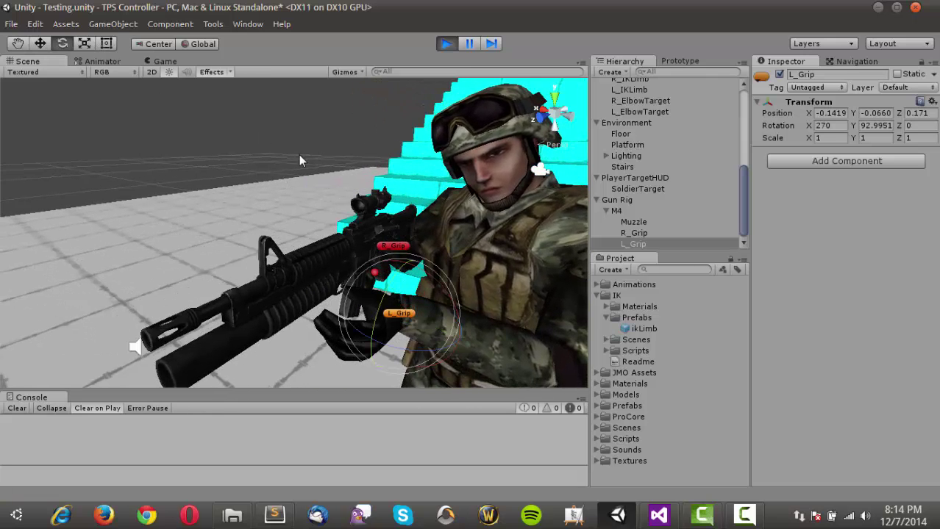
left_click_drag(419, 278, 312, 196)
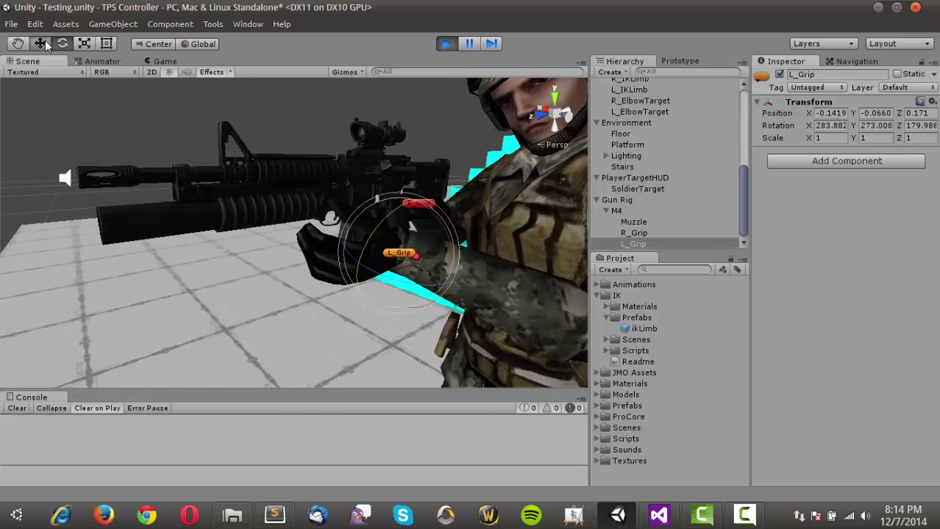
Step: Move L_Grip closer to the rifle's handguard, to about X -0.057, Y -0.045 and Z 0.167
left_click_drag(472, 294, 447, 281)
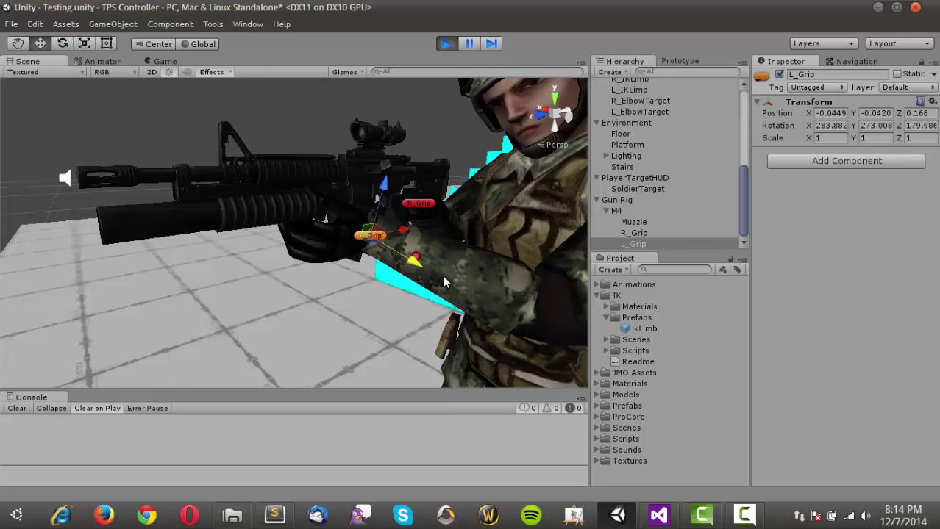
left_click_drag(246, 179, 281, 205, "alt")
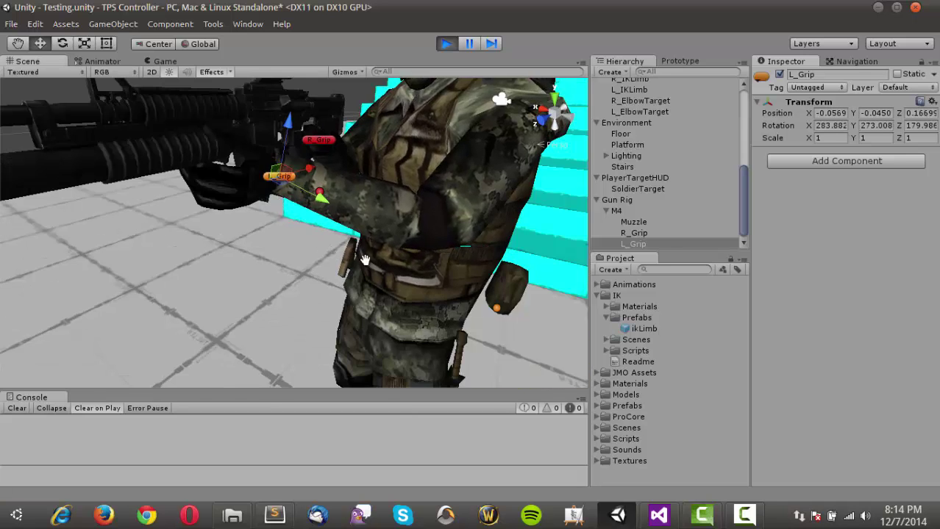
middle_click_drag(365, 260, 415, 281)
left_click_drag(271, 175, 287, 227, "alt")
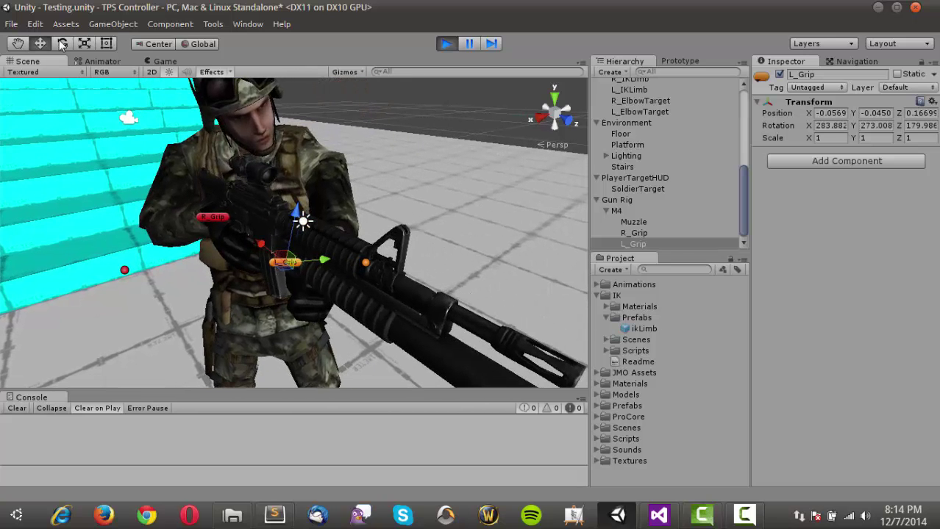
Step: Tilt L_Grip to a rotation of about X 296.1 and pull it back to about X -0.062 and Z 0.064
key("e")
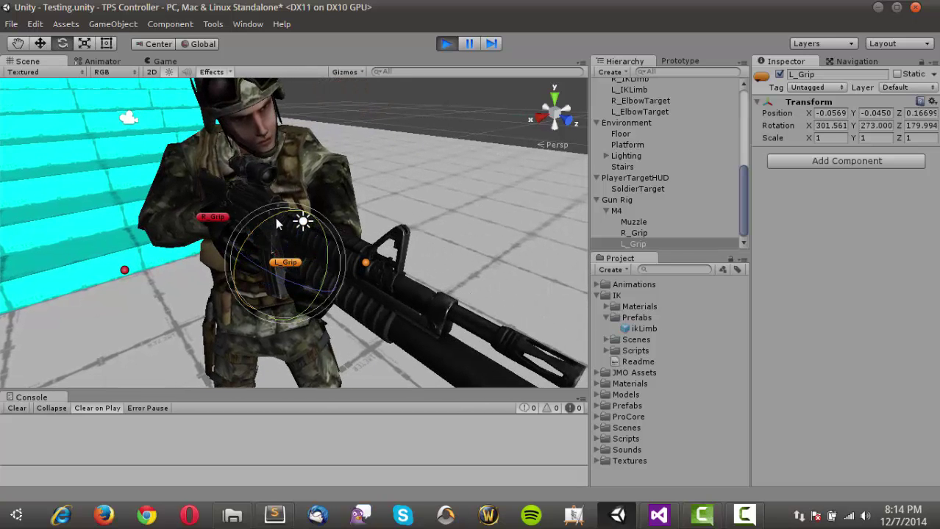
left_click_drag(186, 242, 434, 129, "alt")
scroll(470, 130, "up", 5)
middle_click_drag(471, 129, 412, 190)
scroll(413, 191, "down", 3)
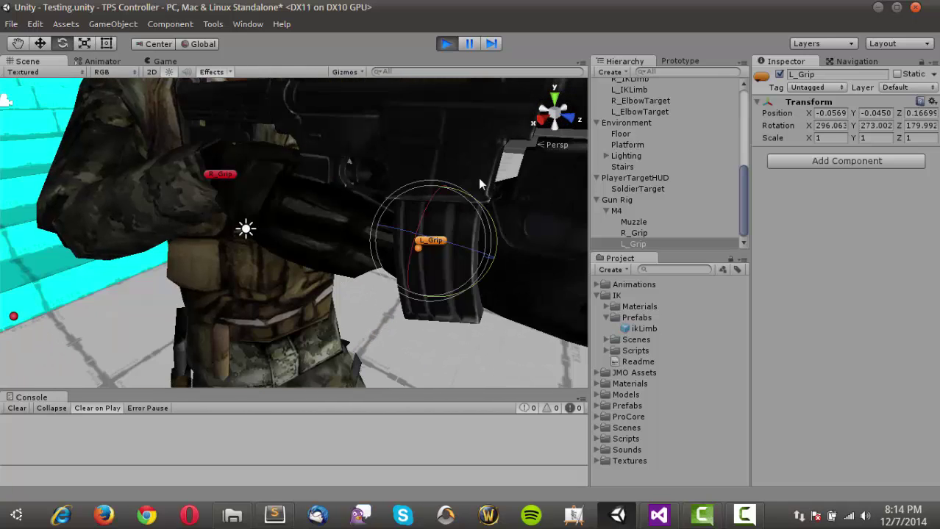
middle_click_drag(478, 178, 459, 182)
key("e")
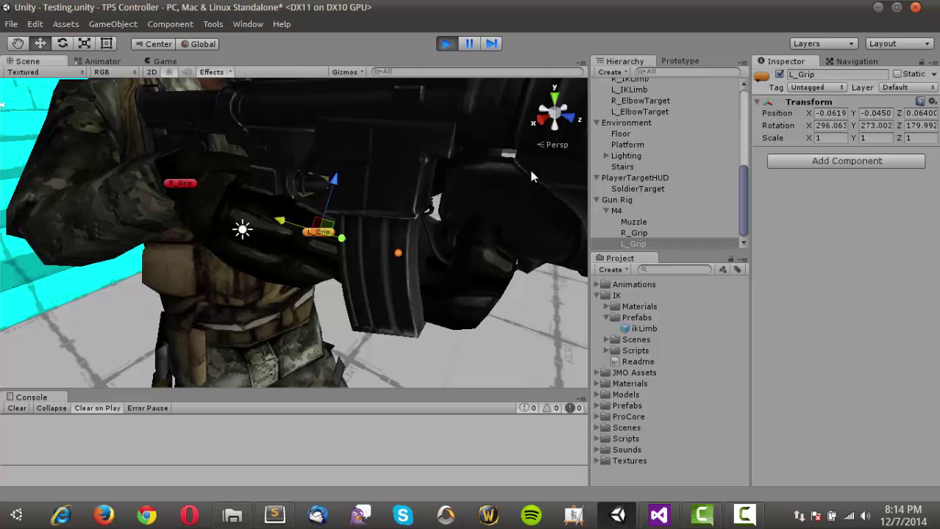
Step: Rotate L_Grip to about X 279.4, Y 161.5 and Z 291.8 to turn the left palm, and pause the game
left_click_drag(529, 167, 56, 163, "alt")
middle_click_drag(366, 170, 291, 171)
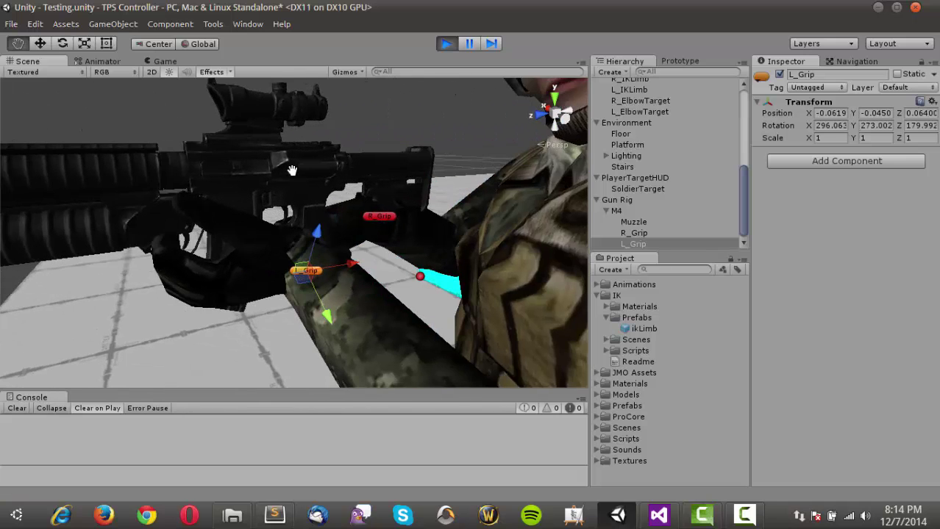
key("e")
left_click_drag(319, 223, 285, 223)
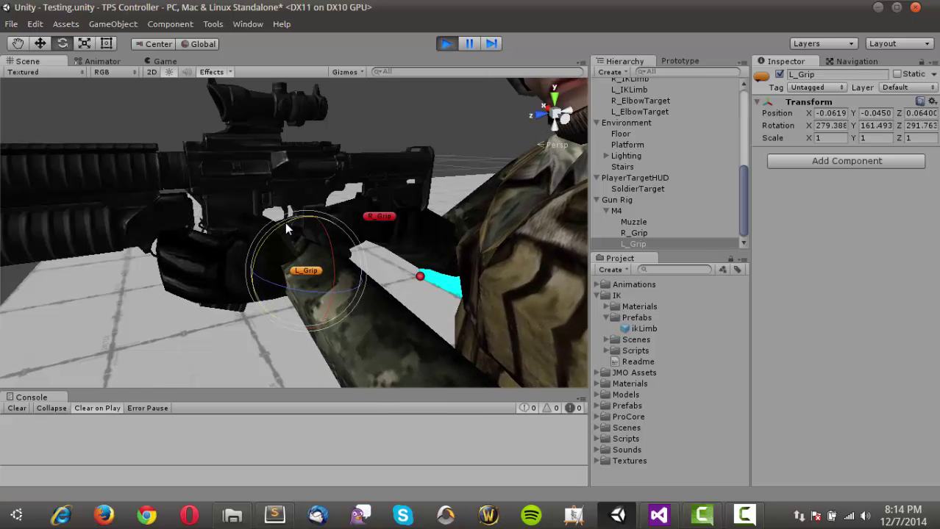
right_click_drag(177, 184, 217, 188)
middle_click_drag(217, 188, 304, 218)
left_click_drag(303, 217, 353, 201, "alt")
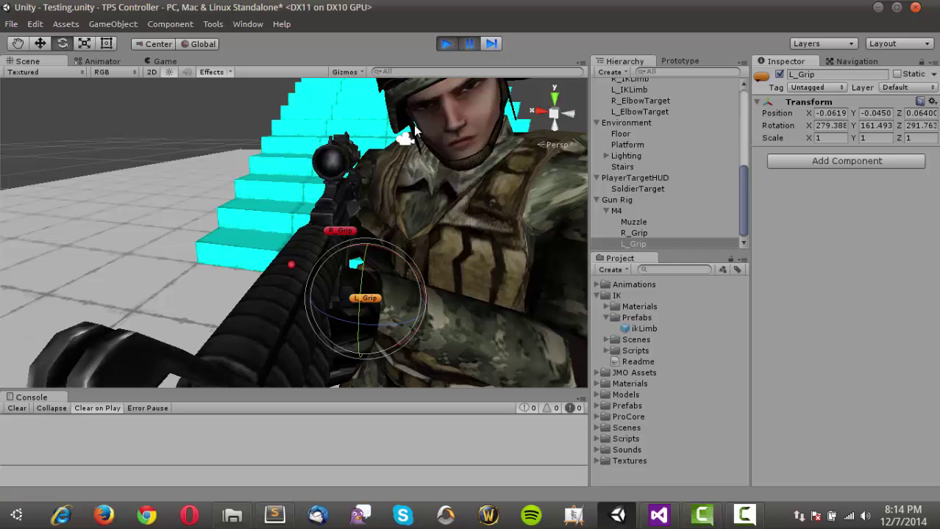
Step: Open Notepad with an empty document and bring its window fully into view
left_click(30, 517)
type("not")
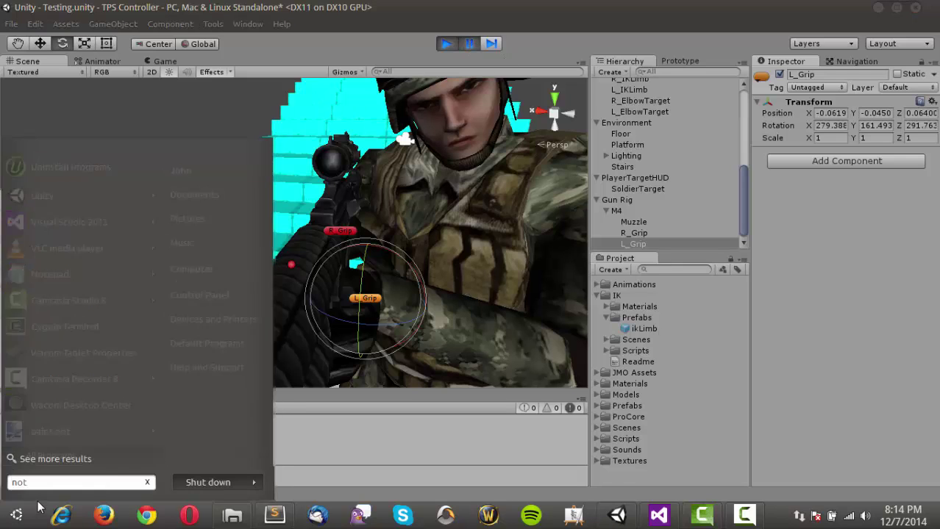
key("Return")
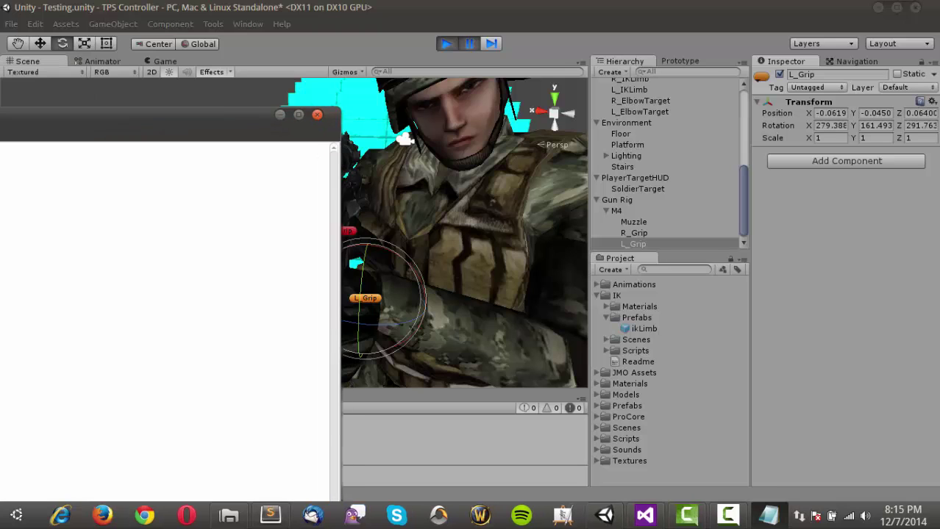
left_click_drag(0, 121, 237, 62)
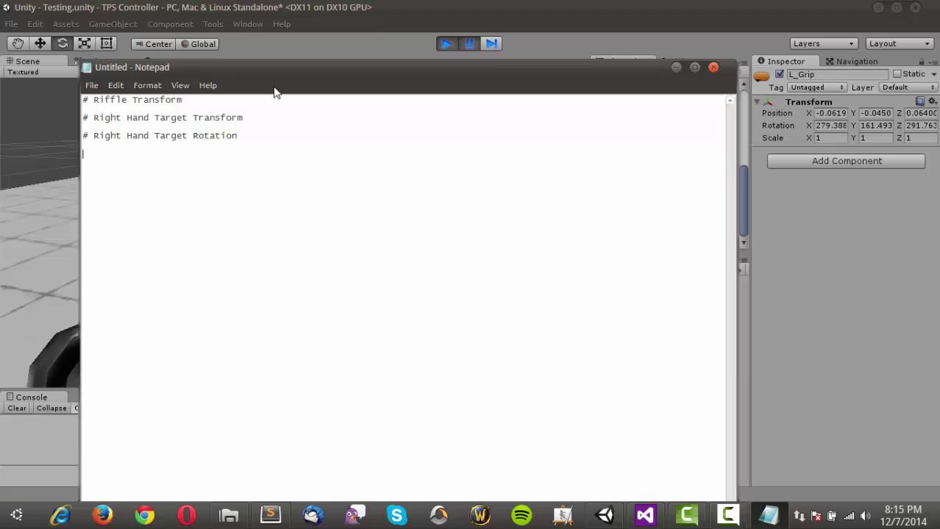
Step: Write the headings "# Riffle Transform", "# Right Hand Target Position", "# Right Hand Target Rotation" and "# Right Elbow Target Transform" on separate lines
type("Right Elbow Target Tran")
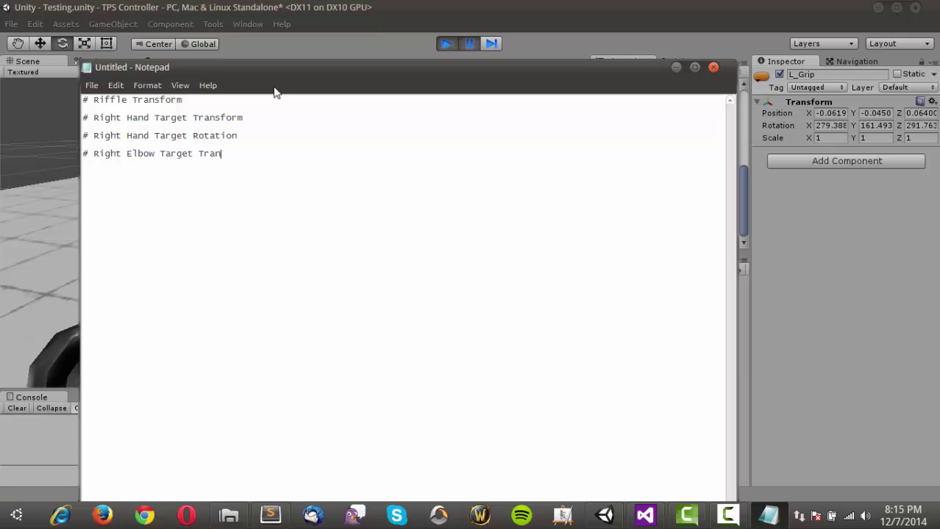
type("sform")
double_click(218, 117)
type("Positio")
Step: Duplicate the three right hand and elbow target headings below the existing list
left_click_drag(257, 156, 75, 116)
key("ctrl+c")
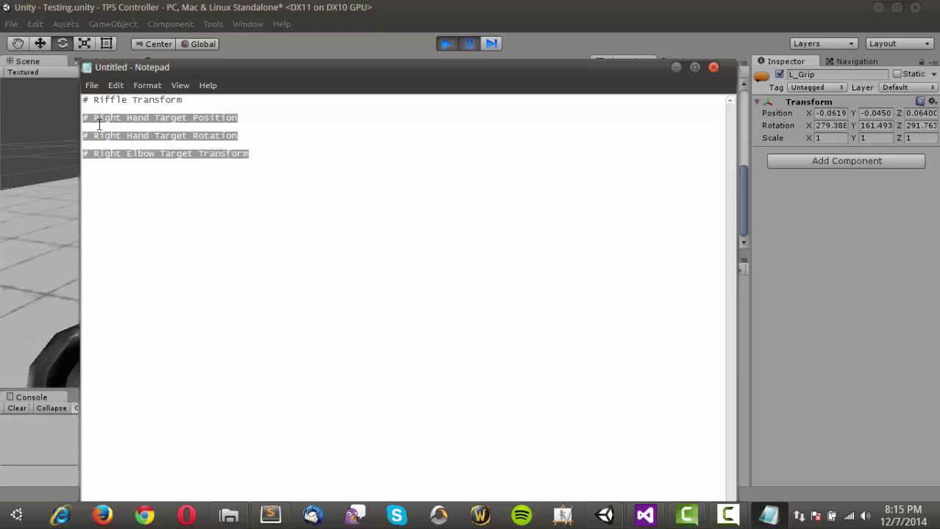
left_click(293, 160)
key("ctrl+v")
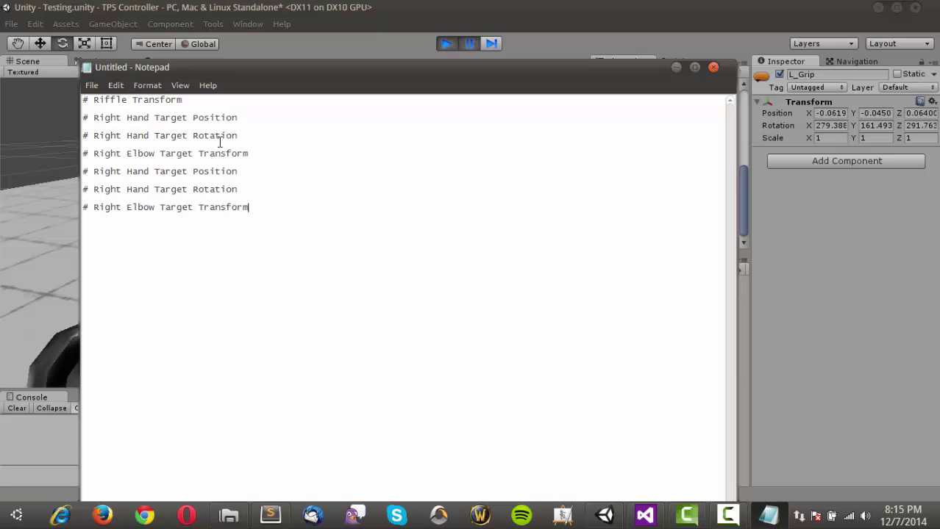
Step: Change the copied hand position heading to "# Left Hand Target Position"
double_click(110, 173)
type("Le")
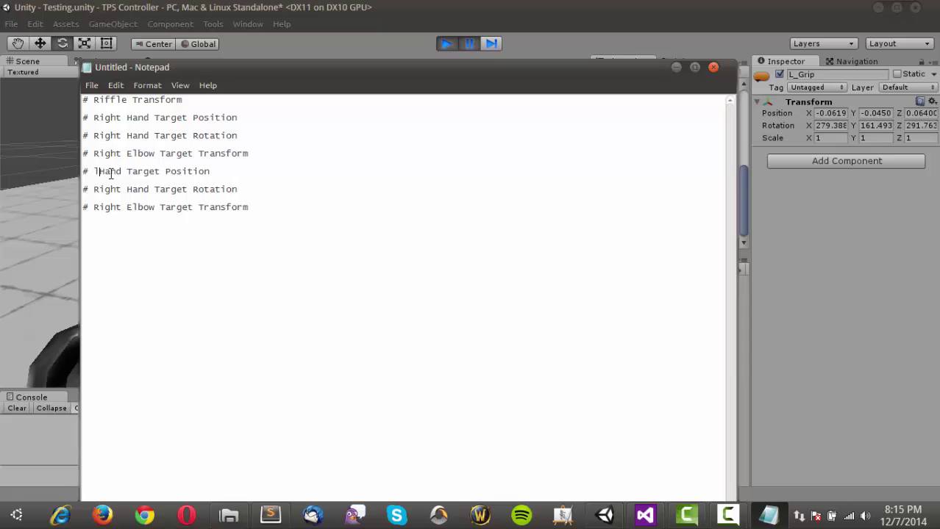
type("ft")
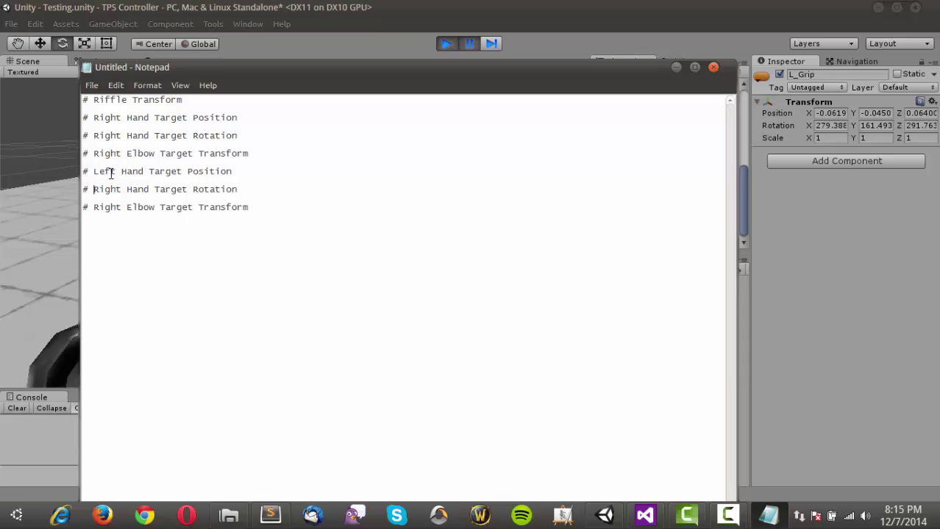
Step: Change the two remaining copied headings to "# Left Hand Target Rotation" and "# Left Elbow Target Transform"
key("ctrl+shift+Right")
type("Left")
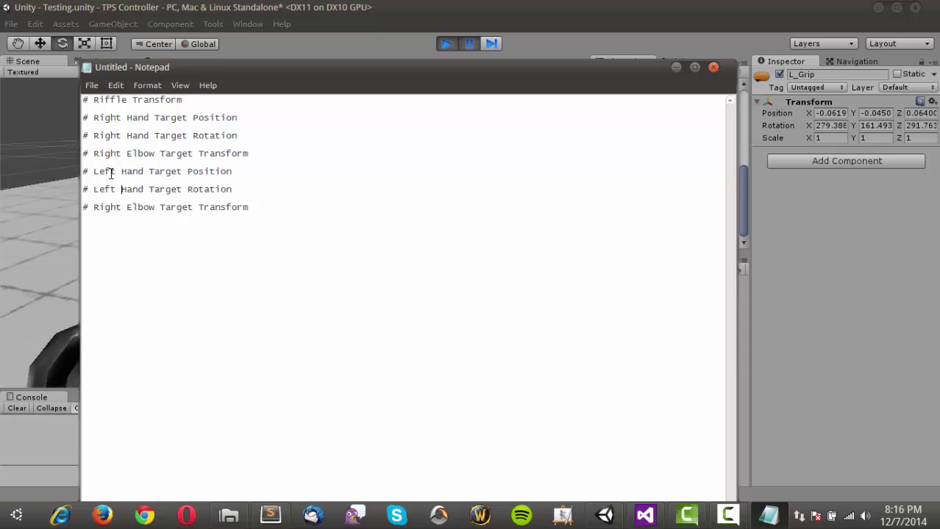
key("ctrl+shift+Right")
type("Left")
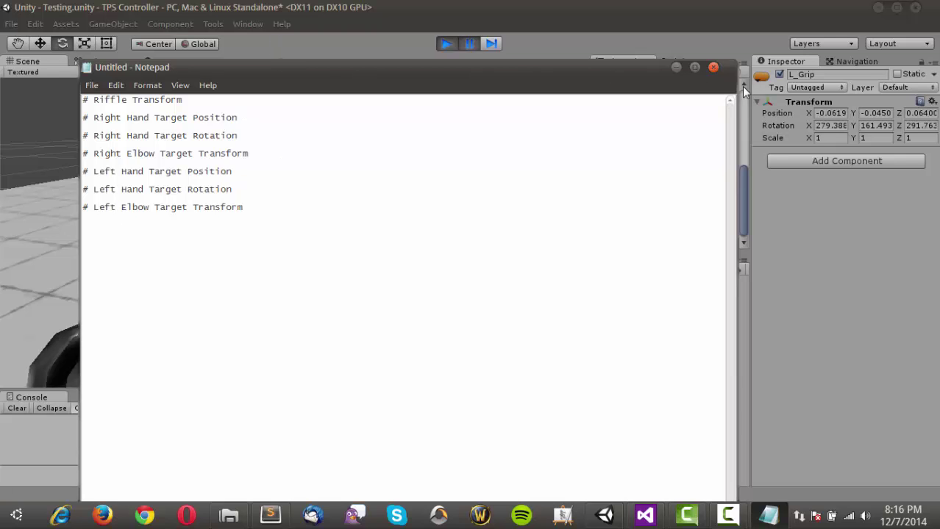
Step: Copy the M4's X position, 0.025, from Unity onto a new line under "# Riffle Transform" in Notepad
left_click(809, 229)
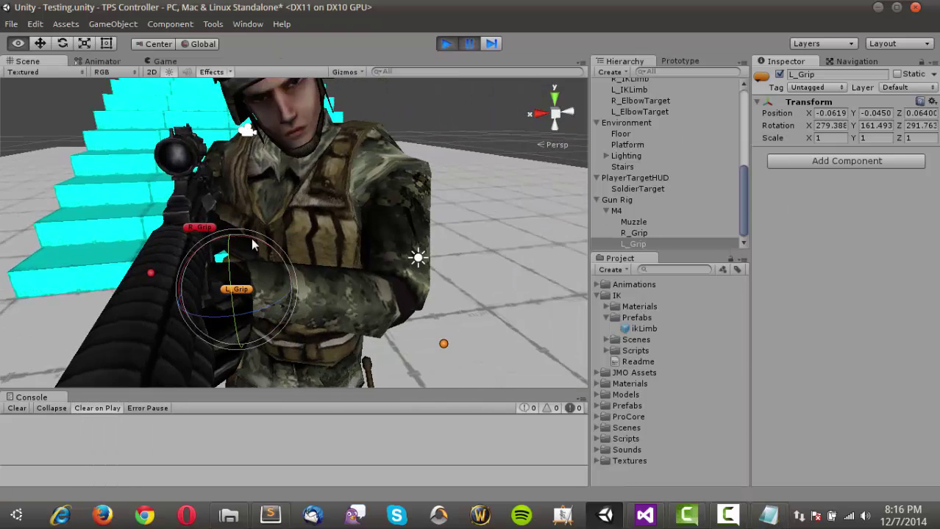
left_click_drag(253, 245, 261, 254, "alt")
left_click(232, 273)
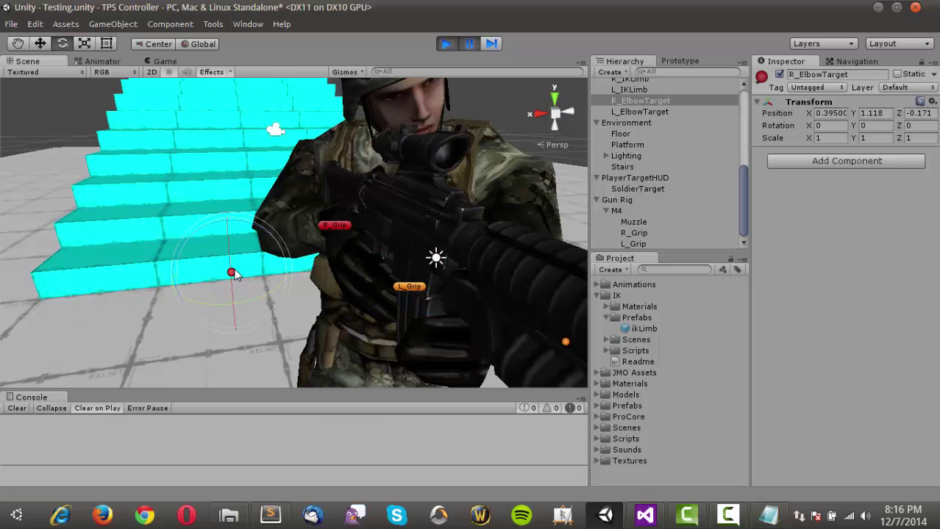
left_click(430, 206)
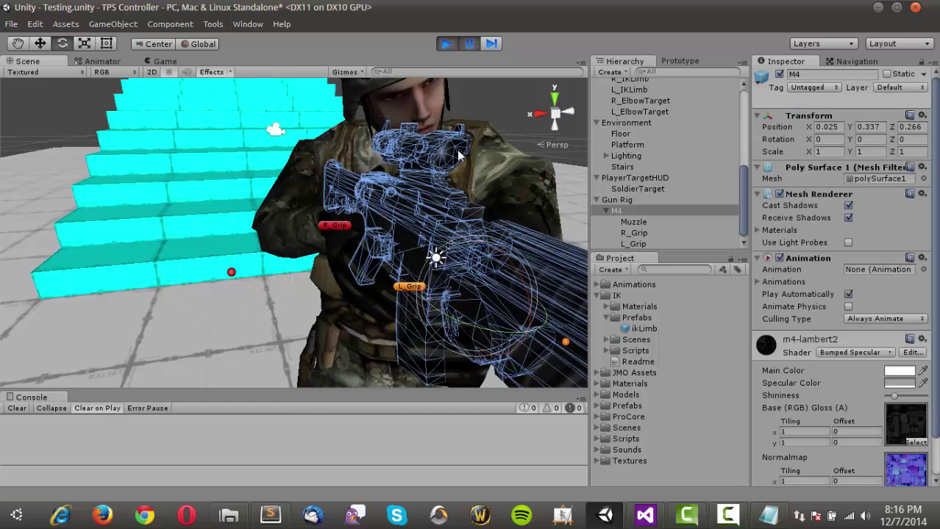
middle_click_drag(479, 165, 397, 166)
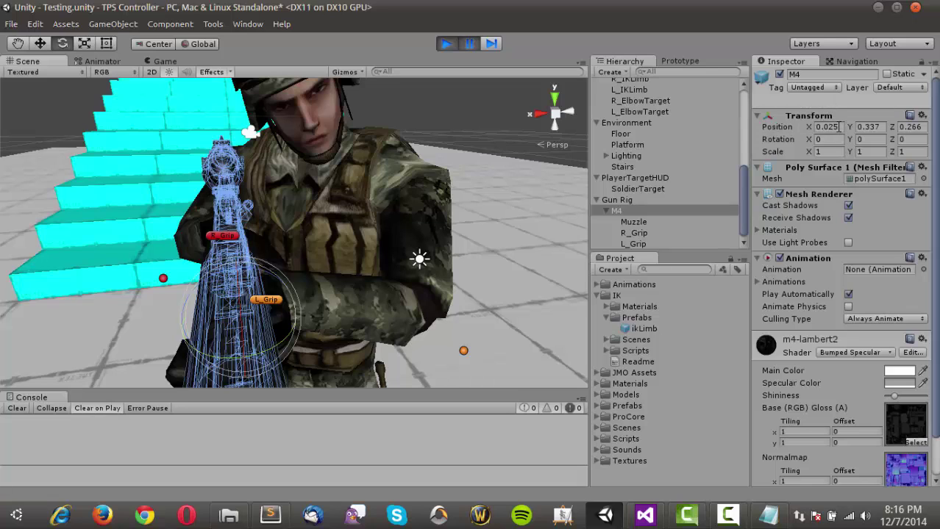
left_click(840, 128)
key("ctrl+c")
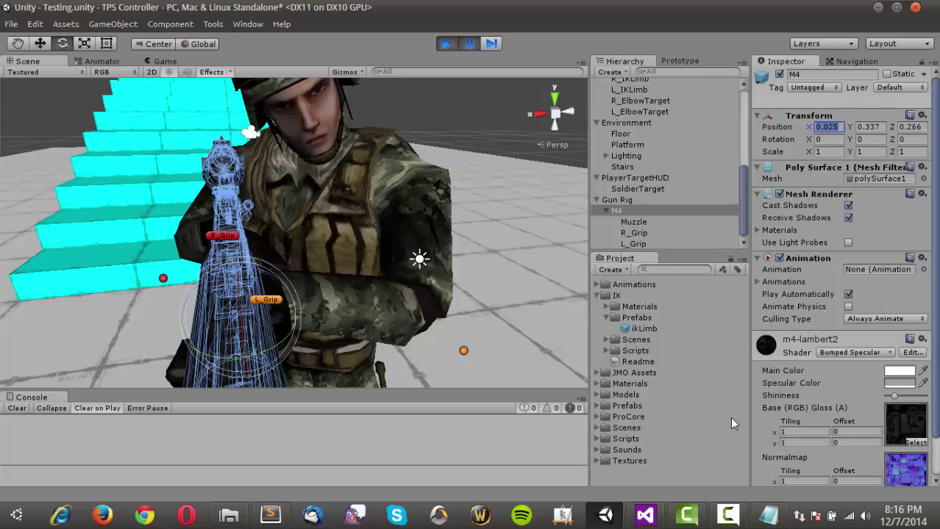
left_click(768, 515)
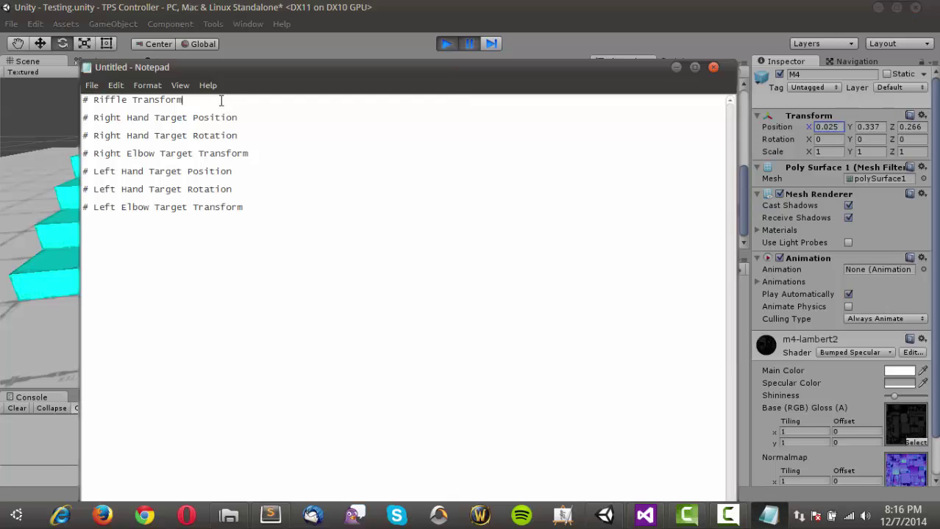
left_click(221, 100)
key("Return")
key("ctrl+v")
Step: Add the M4's Y position 0.337 and Z position 0.266 on separate lines below the recorded X value
left_click(875, 125)
key("ctrl+c")
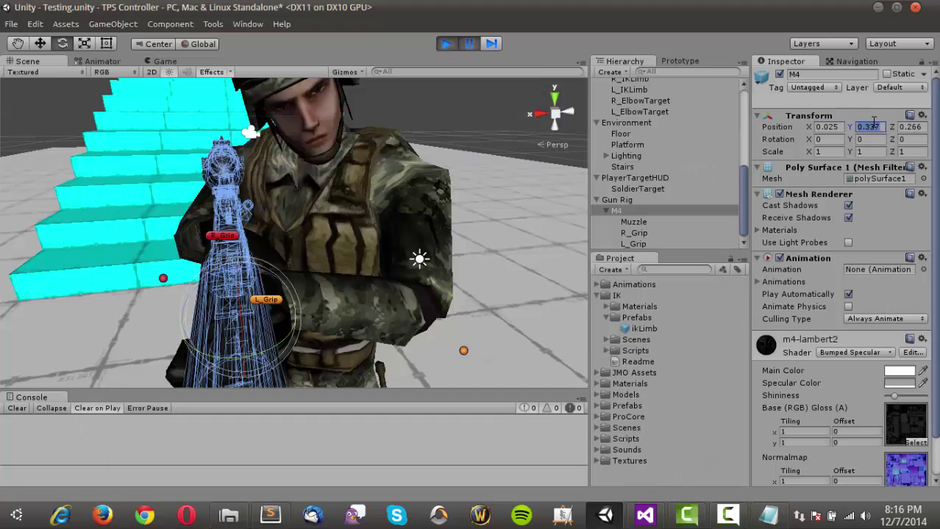
key("alt+Tab")
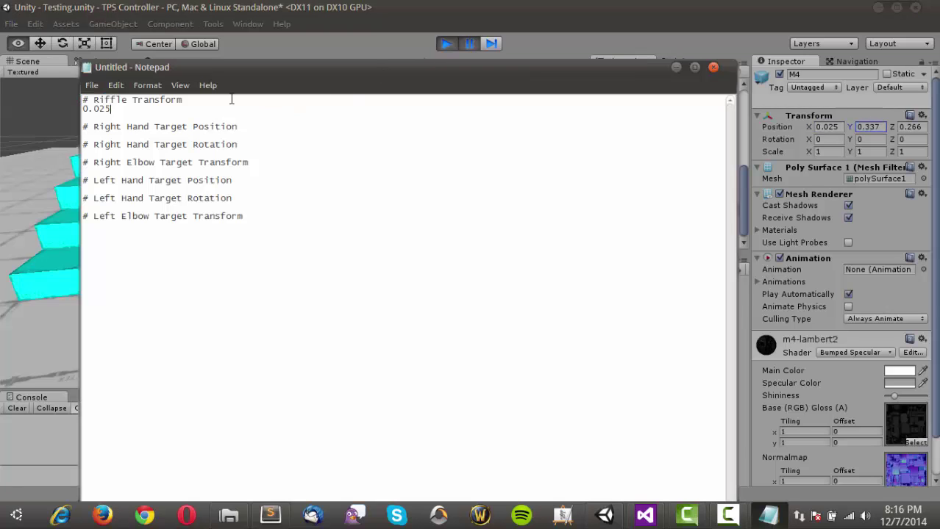
key("Return")
key("ctrl+v")
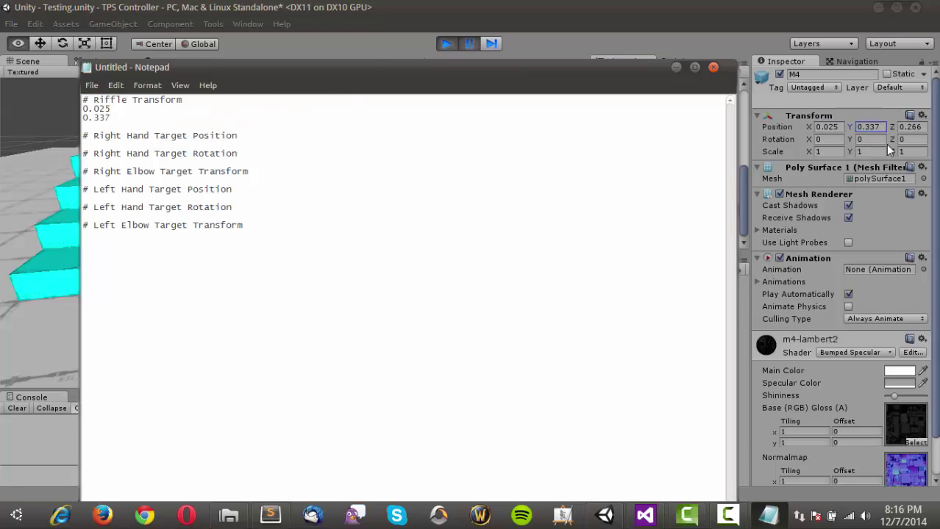
key("alt+Tab")
key("Tab")
key("ctrl+c")
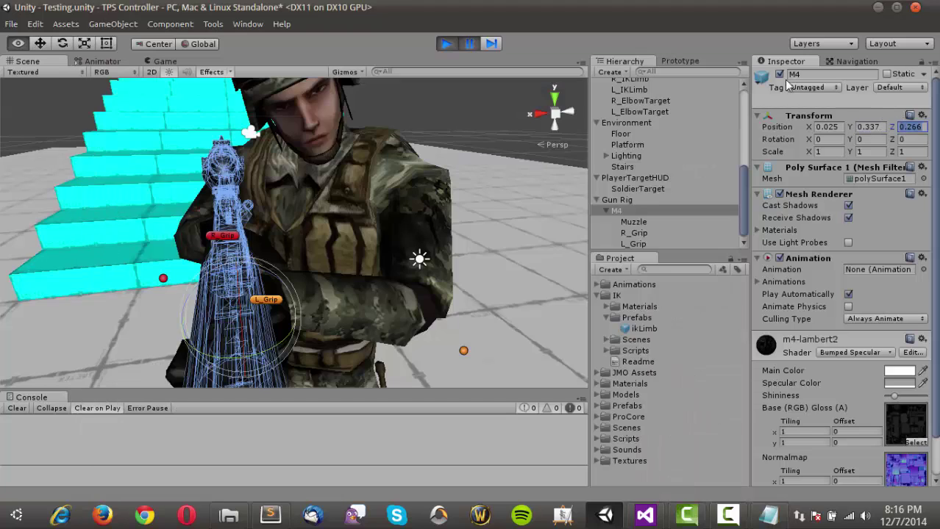
key("alt+Tab")
key("Return")
key("ctrl+v")
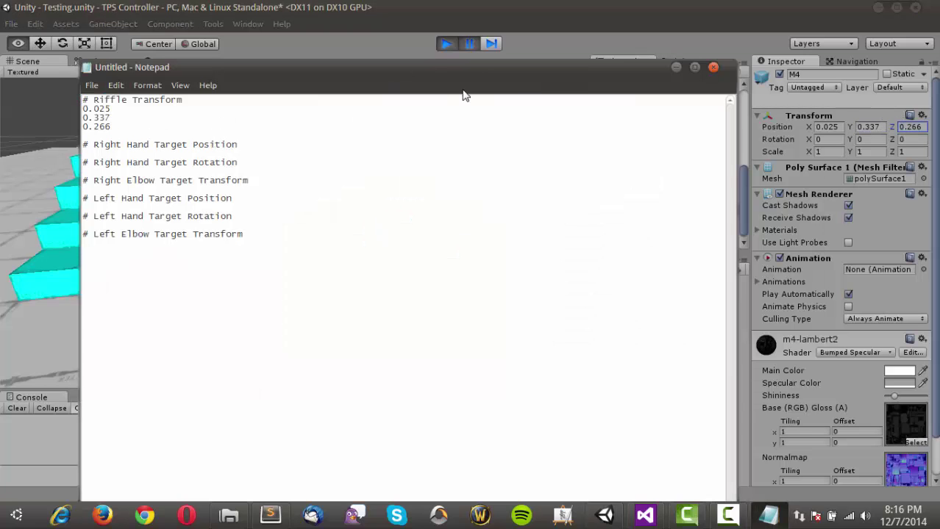
Step: Copy R_Grip's X position, 0.02100055, onto a new line under "# Right Hand Target Position" in the notes
key("alt+Tab")
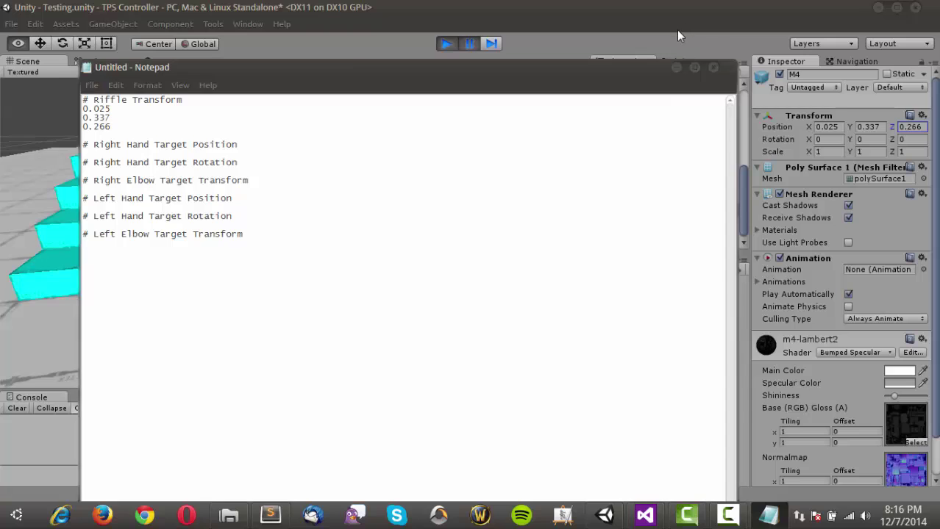
left_click_drag(215, 218, 191, 243, "alt")
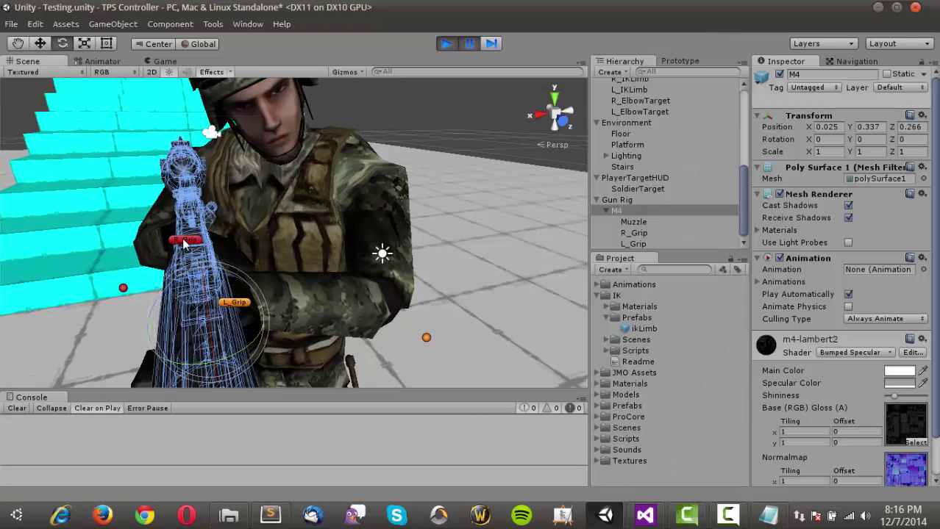
left_click(185, 239)
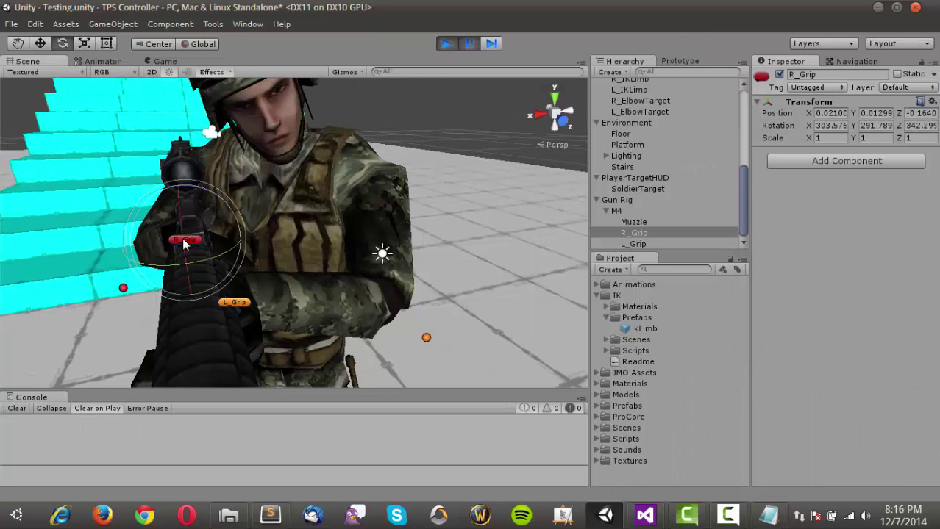
left_click(835, 112)
key("alt+Tab")
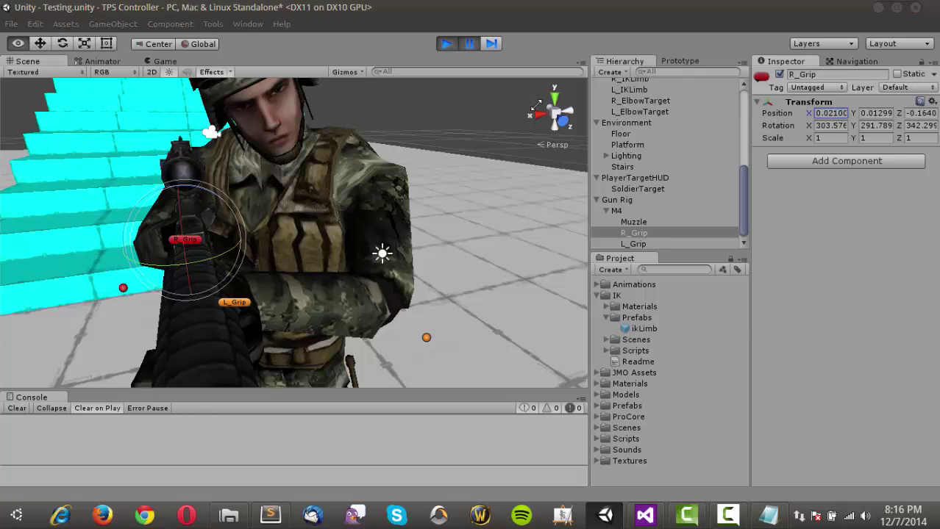
key("Return")
type("0.0210000")
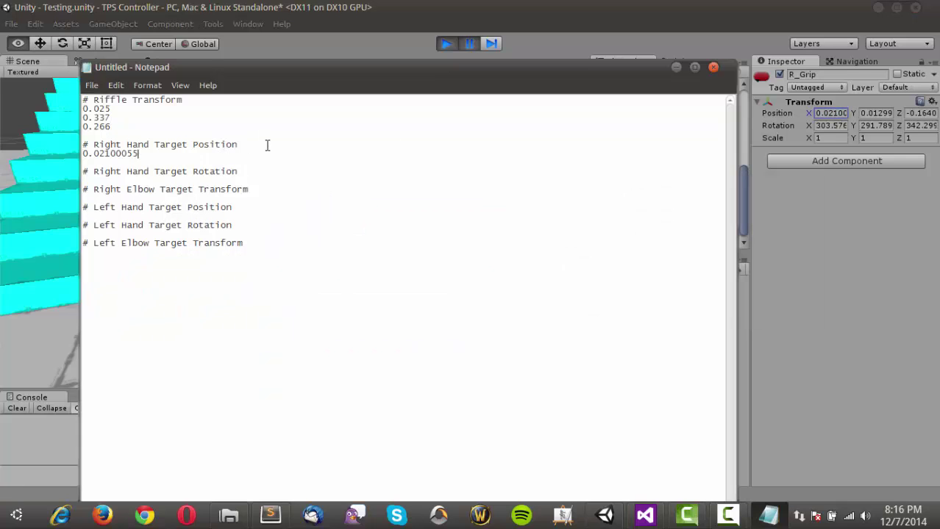
Step: Add R_Grip's Y position 0.01299992 and Z position -0.1640005 on separate lines below its X position
key("alt+Tab")
left_click(881, 115)
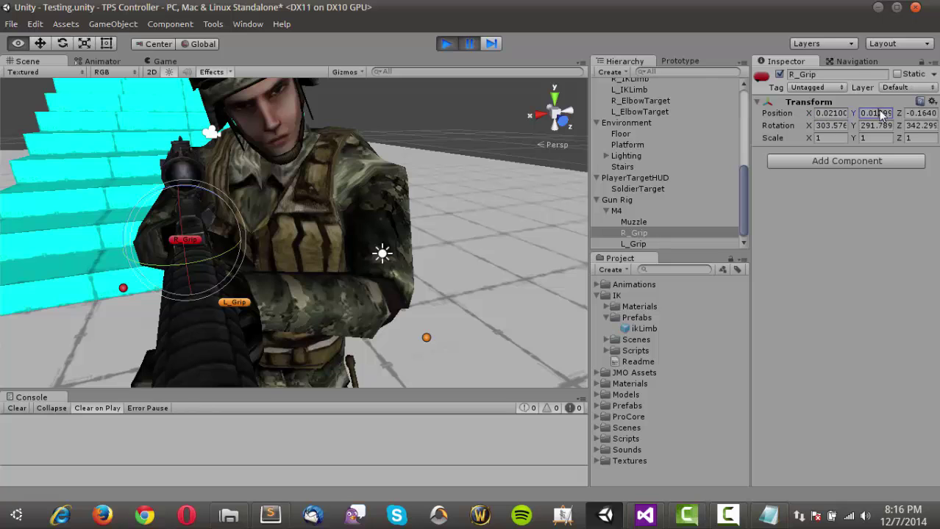
key("alt+Tab")
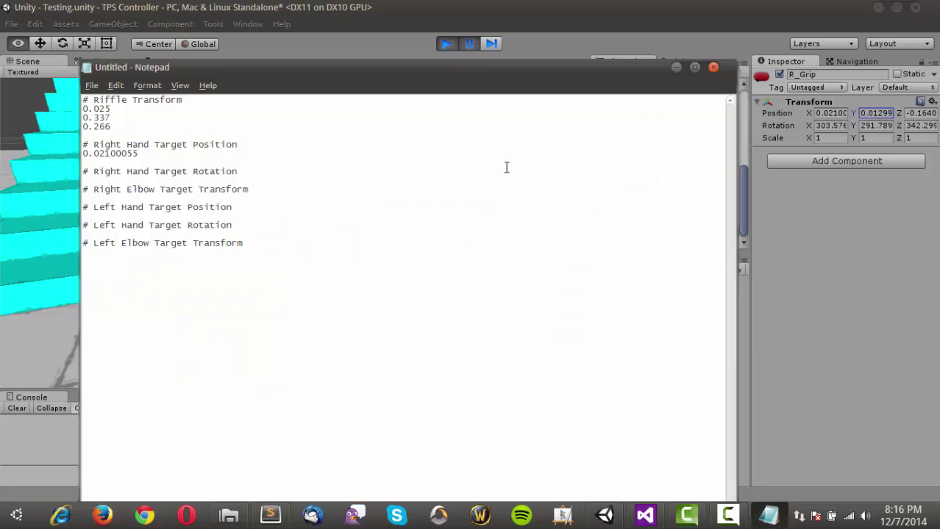
key("Return")
type("0.01299993")
key("alt+Tab")
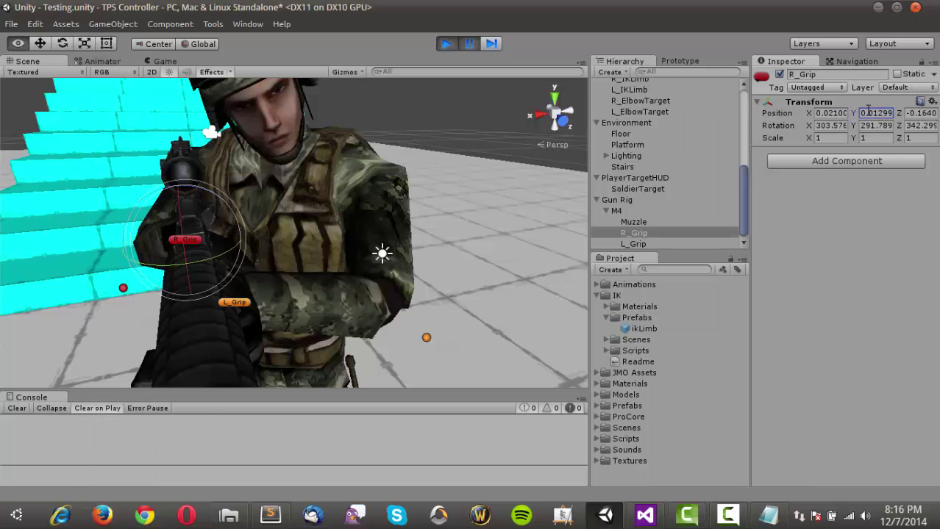
left_click(912, 112)
key("alt+Tab")
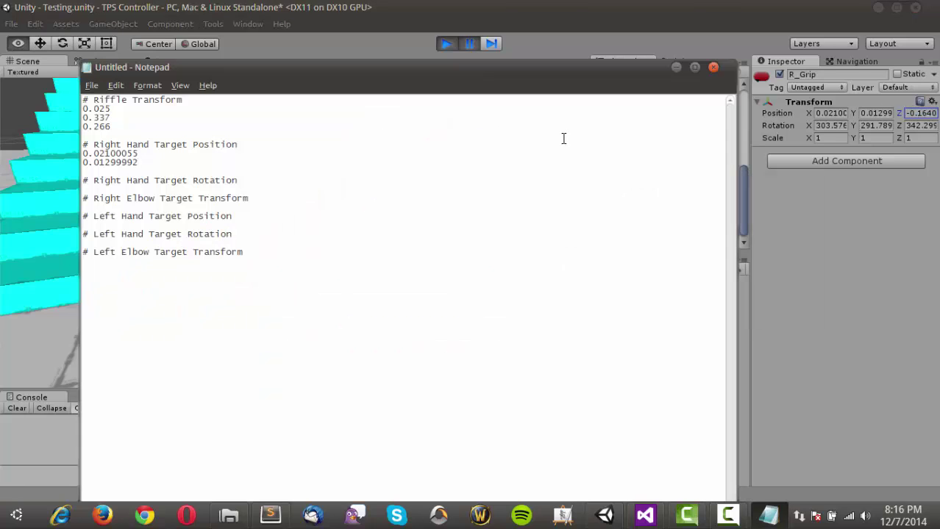
key("Return")
type("-0.1640005")
Step: Record R_Grip's X rotation, 303.5765, on a new line under "# Right Hand Target Rotation"
left_click(269, 190)
key("Return")
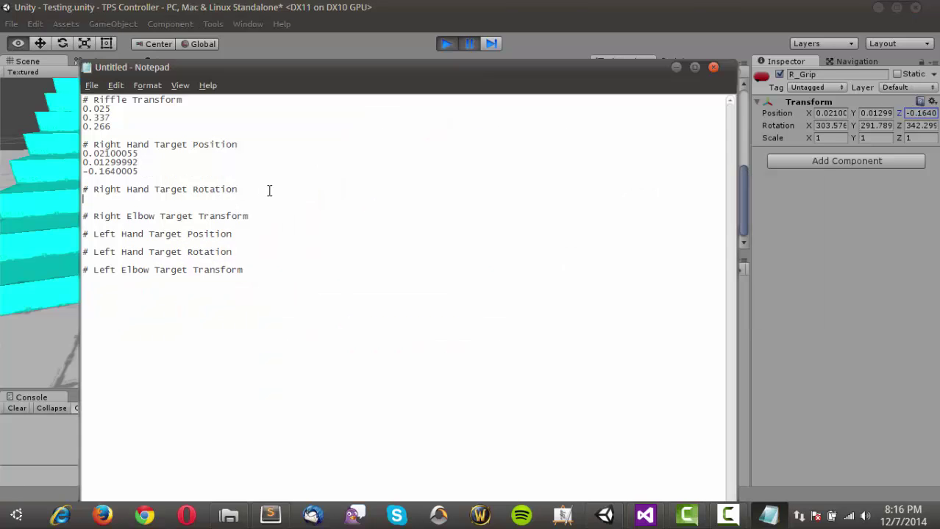
key("alt+Tab")
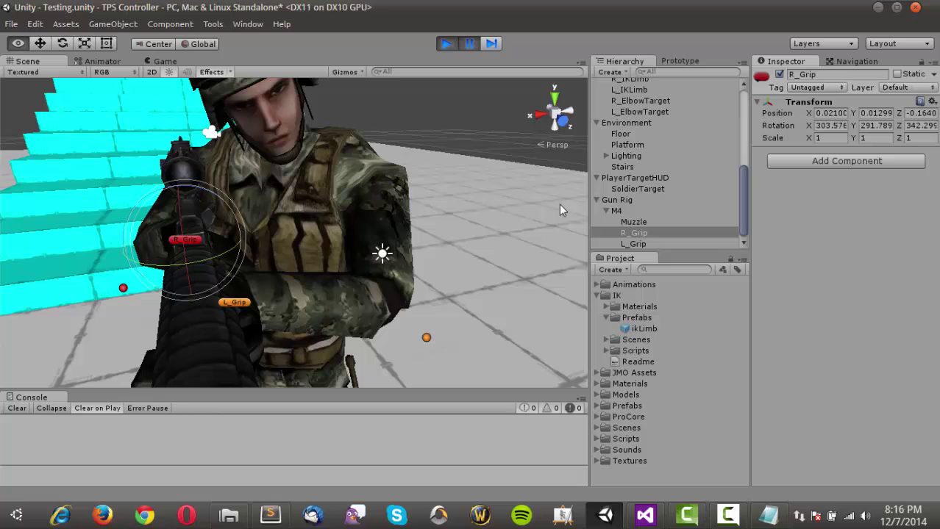
left_click(831, 125)
key("alt+Tab")
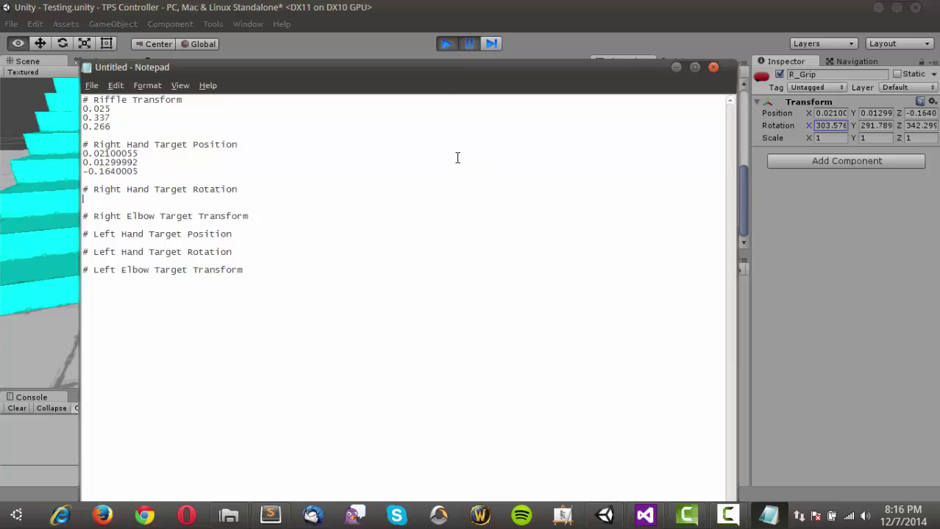
type("303.5765")
Step: Add R_Grip's Y rotation 291.7896 and Z rotation 342.2994 on separate lines below its X rotation
key("alt+Tab")
left_click(876, 125)
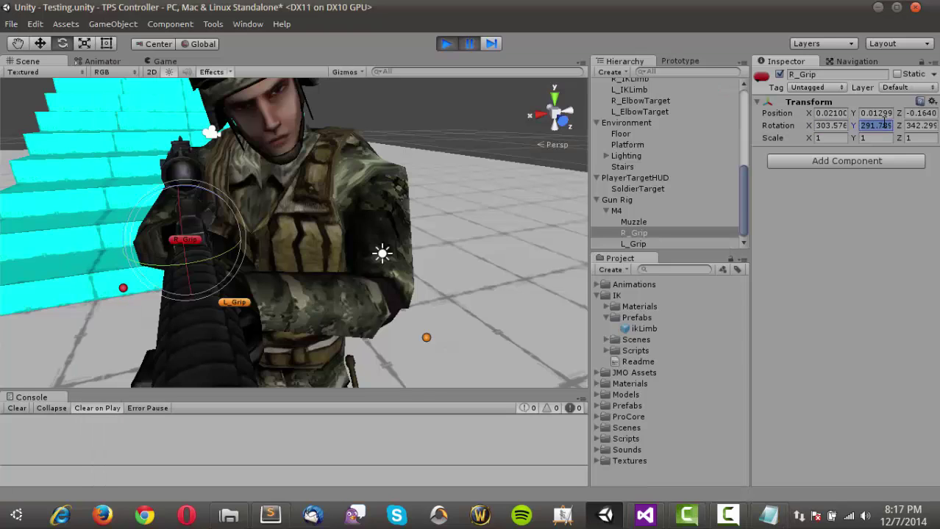
key("alt+Tab")
key("Return")
type("291.7890")
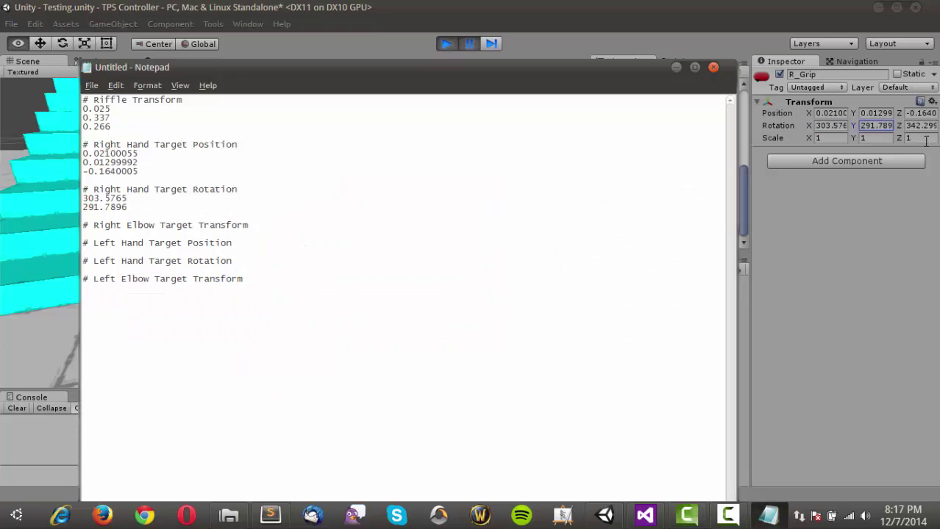
key("alt+Tab")
left_click(914, 126)
key("alt+Tab")
key("Return")
type("342.2994")
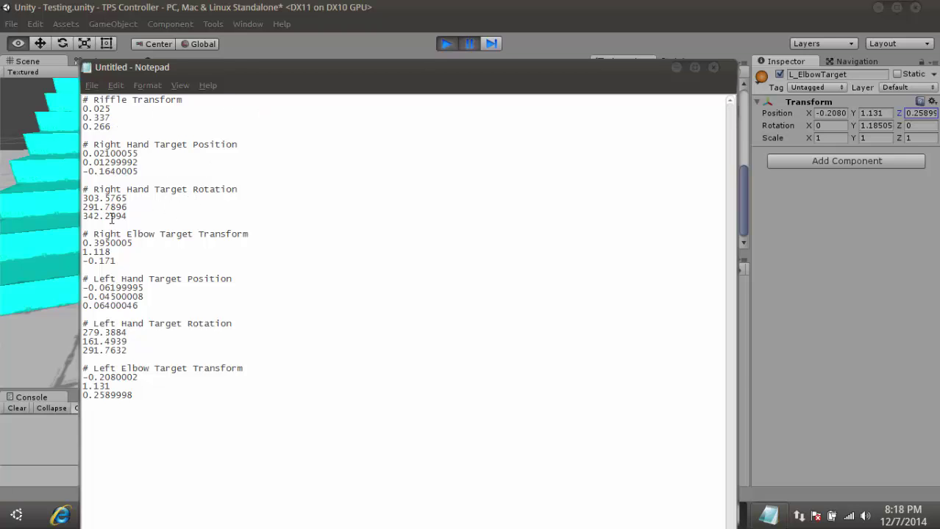
Step: Return to Unity, stop play mode and bring the soldier and rifle into close view in the scene
left_click(279, 49)
left_click_drag(69, 197, 123, 207, "alt")
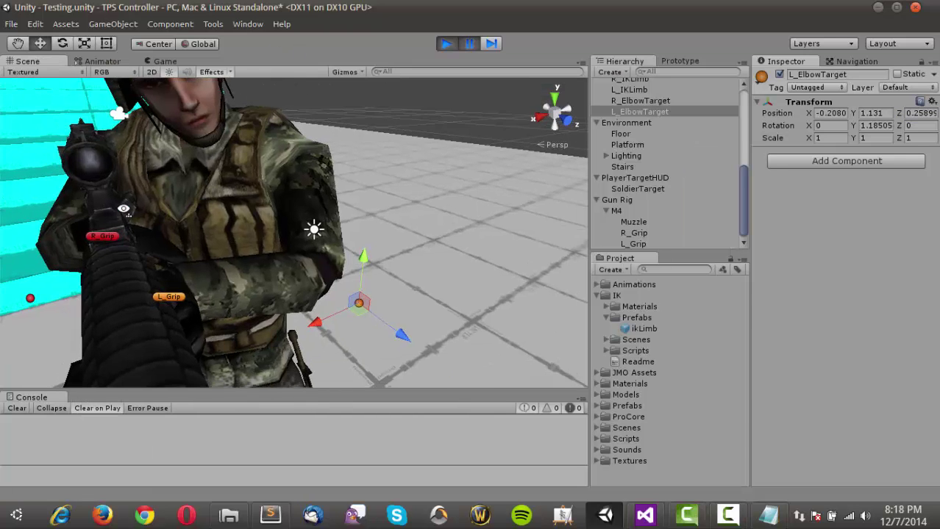
middle_click_drag(123, 207, 206, 236)
left_click(446, 44)
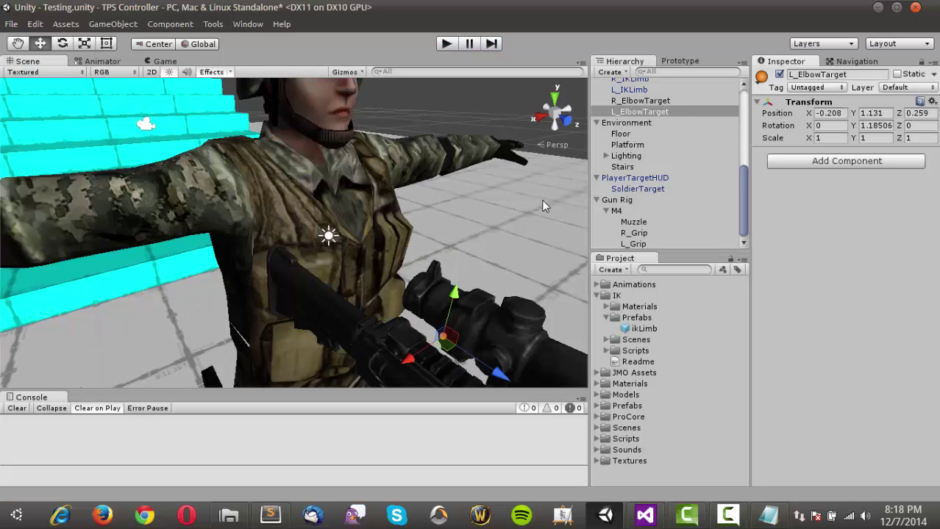
left_click_drag(534, 193, 342, 200, "alt")
mouse_move(348, 200)
right_mouse_down()
mouse_move(384, 185)
mouse_move(348, 186)
right_mouse_up()
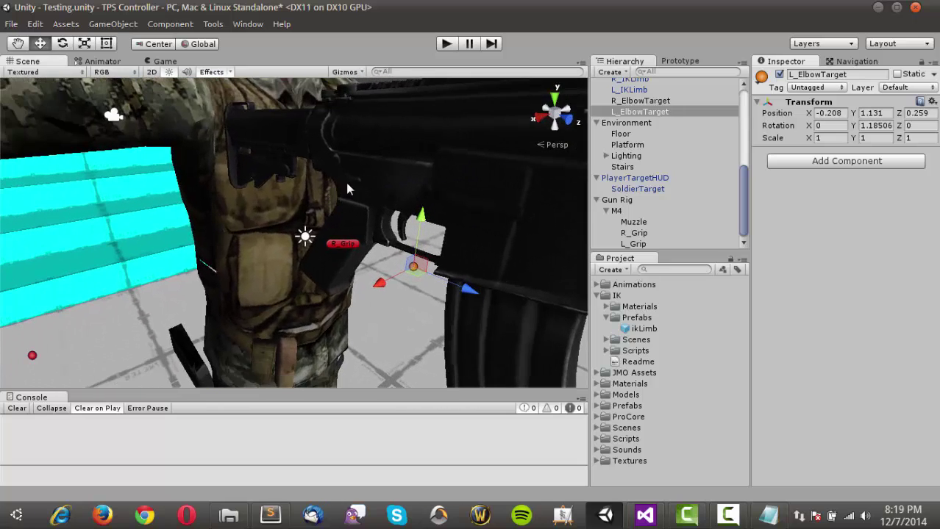
Step: Run the scene again, check the soldier's arms against the M4 in the Scene view, and stop play mode
left_click(445, 44)
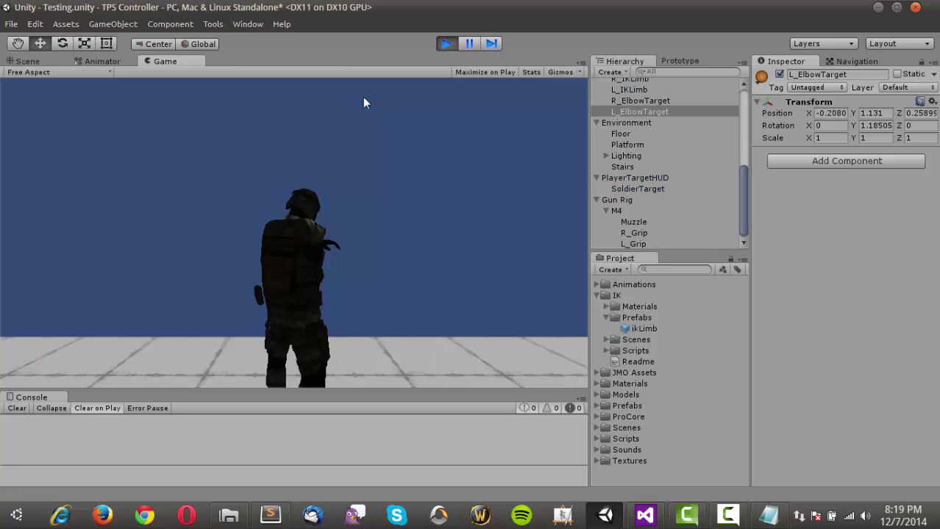
left_click(30, 58)
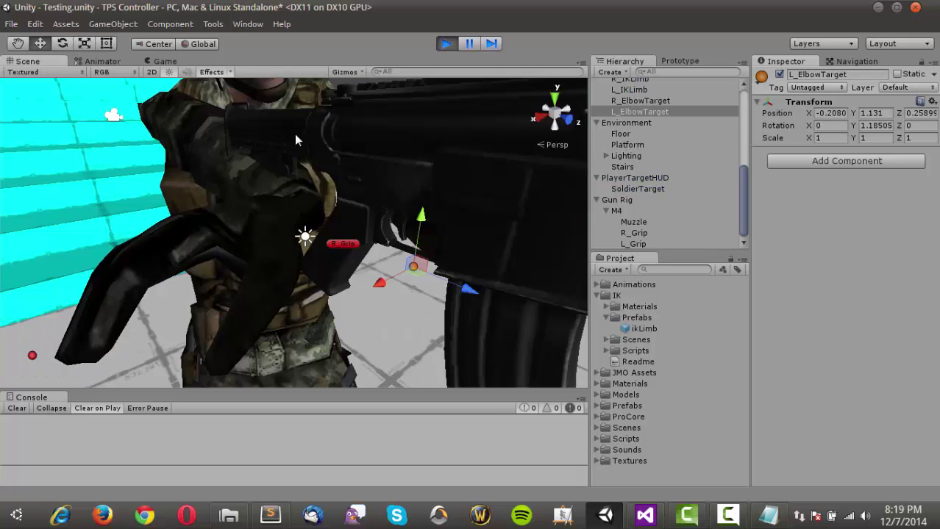
left_click(446, 44)
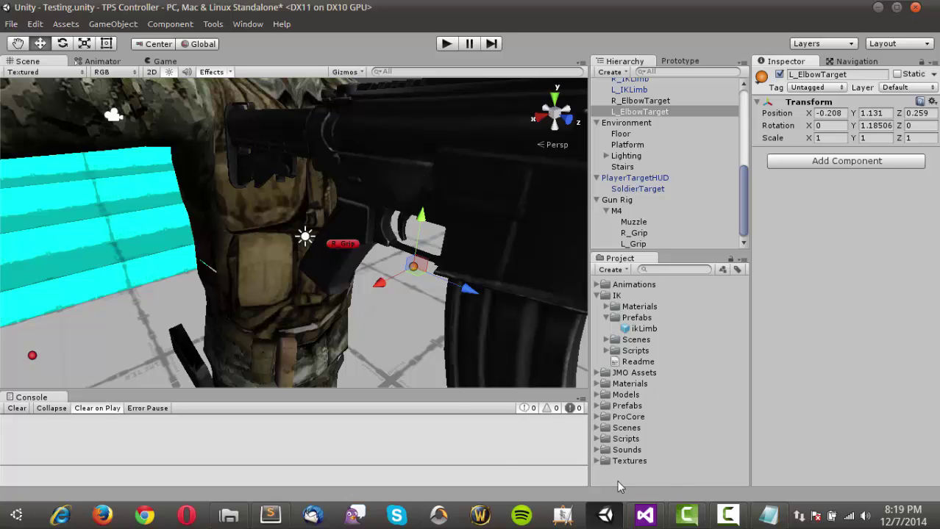
Step: Set the M4's X position to 0.025 in Unity, copied from the "# Riffle Transform" values in Notepad
left_click(768, 515)
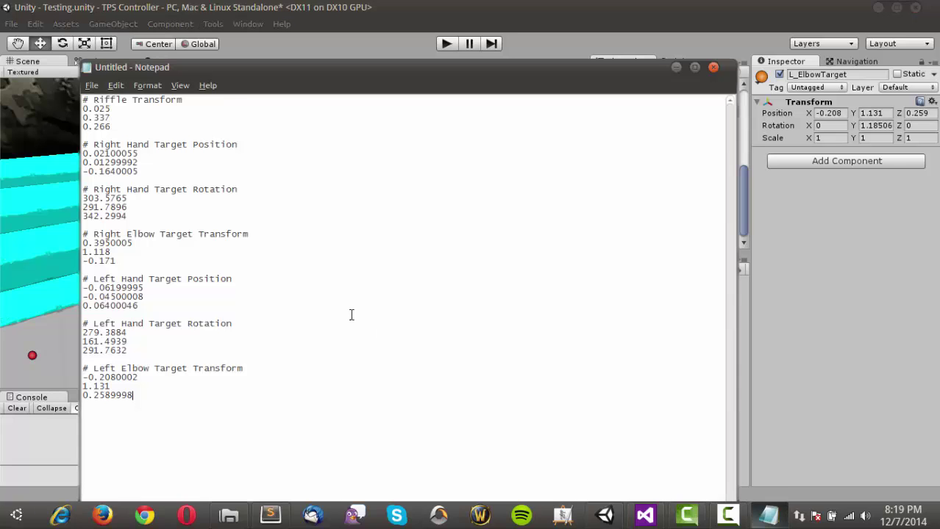
left_click(879, 311)
left_click(397, 147)
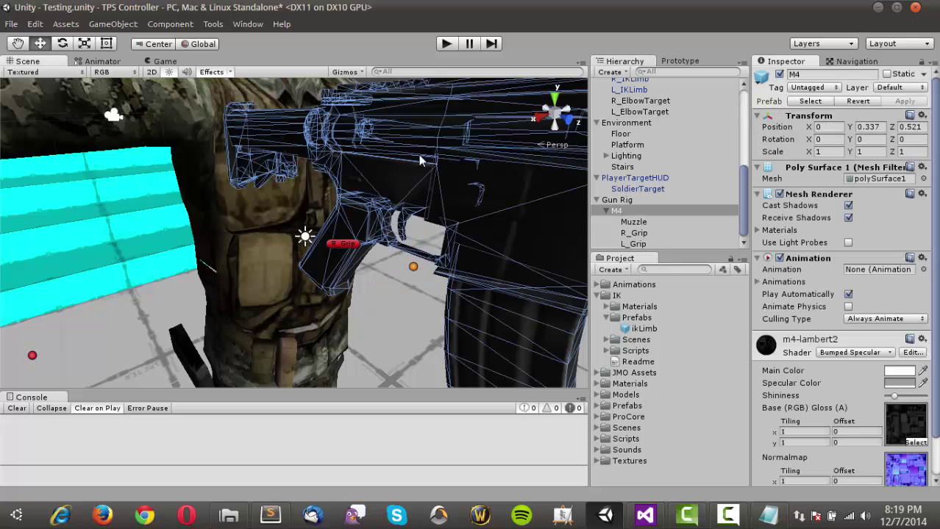
left_click(768, 515)
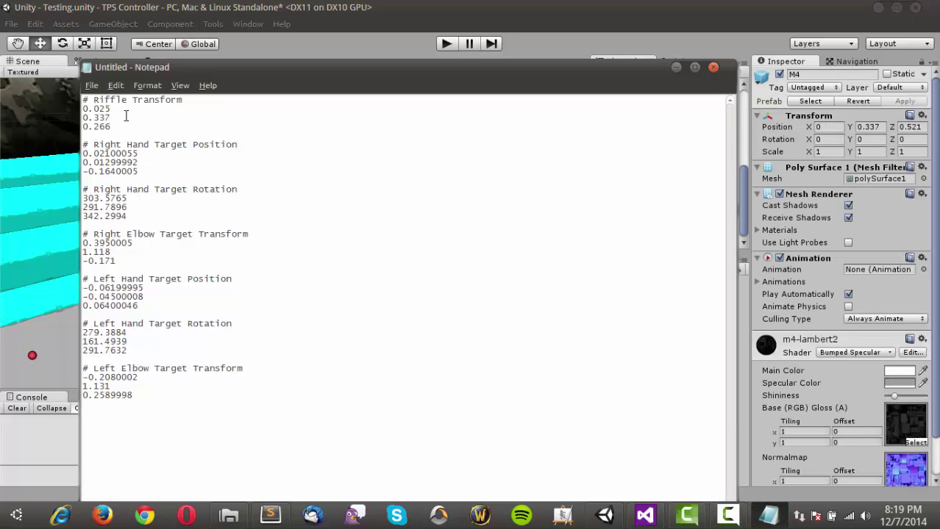
left_click_drag(111, 109, 63, 111)
key("ctrl+c")
left_click(826, 126)
key("ctrl+v")
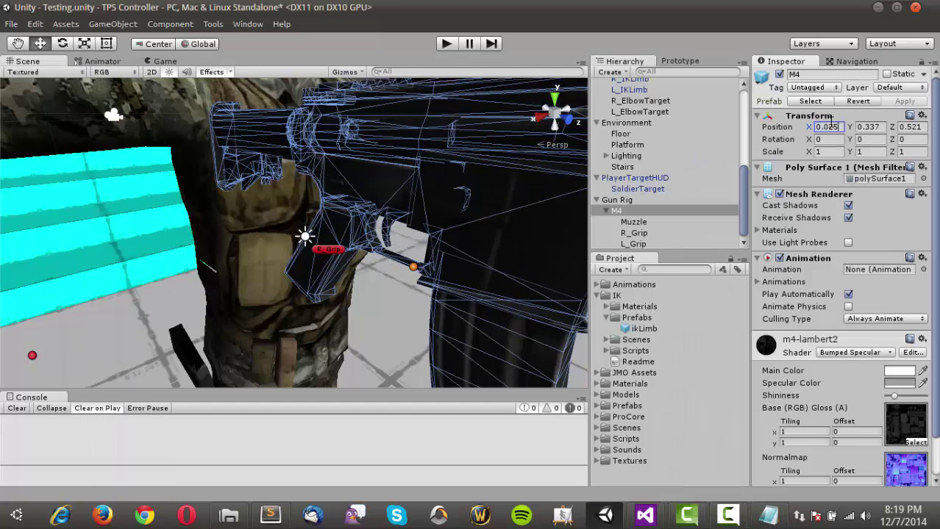
Step: Transfer the remaining rifle values from Notepad to the M4's position: Y 0.337 and Z 0.266
key("alt+Tab")
left_click_drag(111, 117, 80, 118)
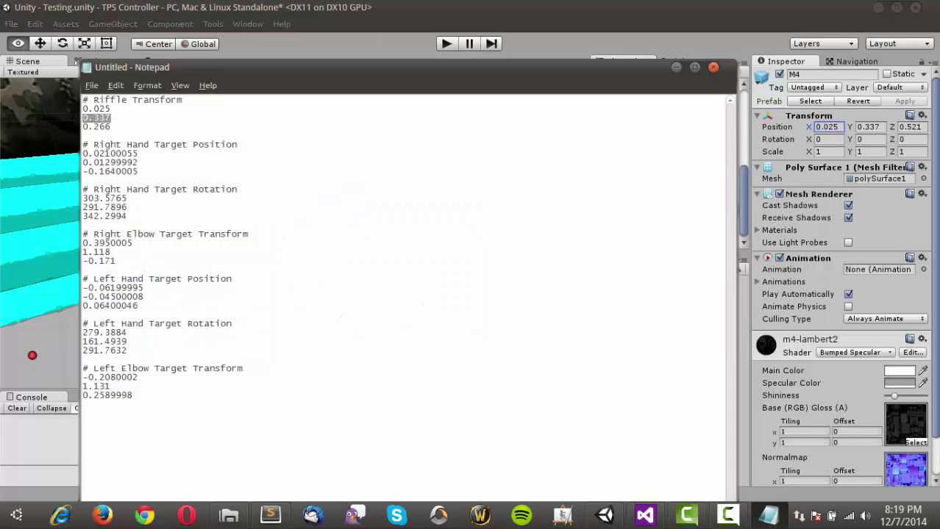
left_click(869, 128)
left_click(869, 127)
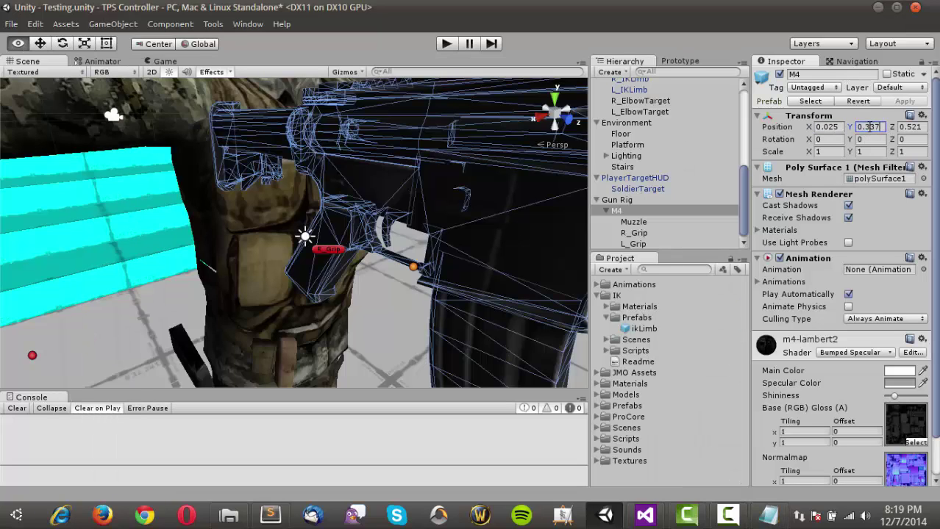
key("alt+Tab")
left_click_drag(81, 126, 117, 126)
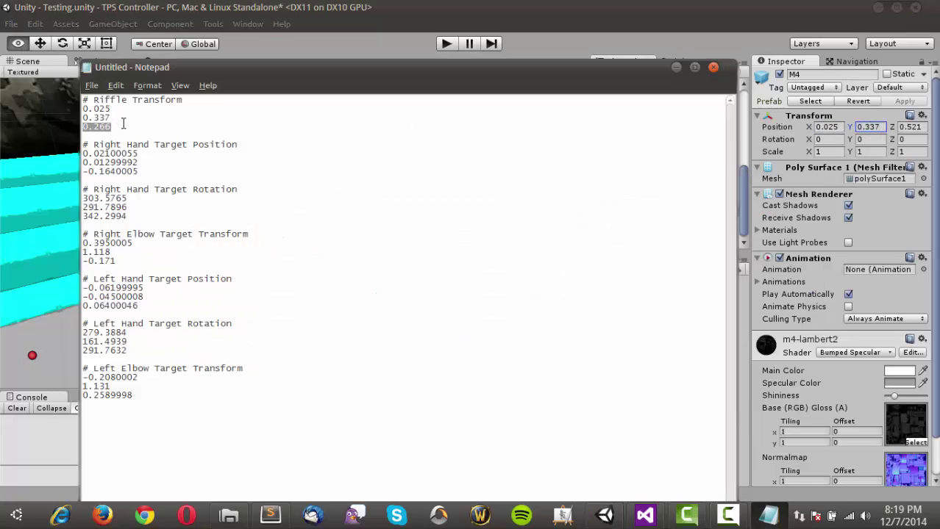
key("alt+Tab")
left_click(912, 126)
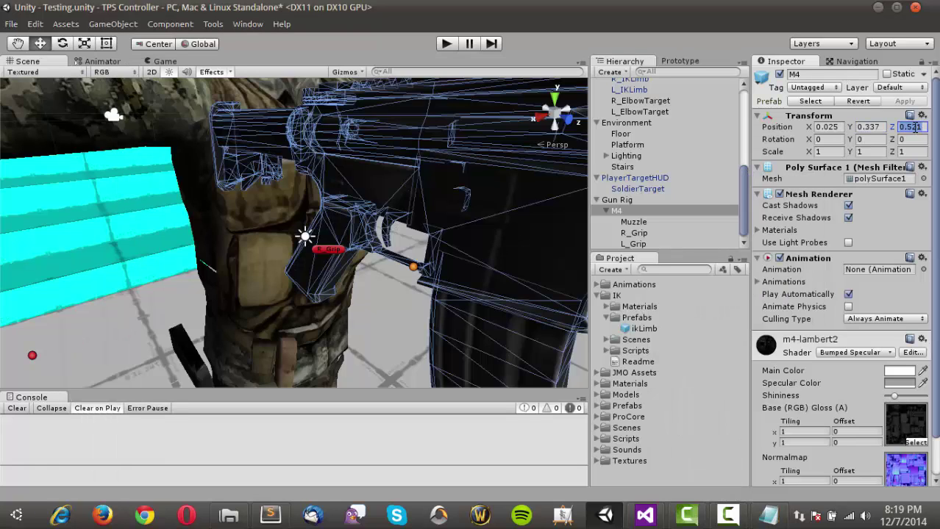
key("ctrl+v")
Step: Set R_Grip's X position to 0.02100055, copied from the "# Right Hand Target Position" notes in Notepad
key("alt+Tab")
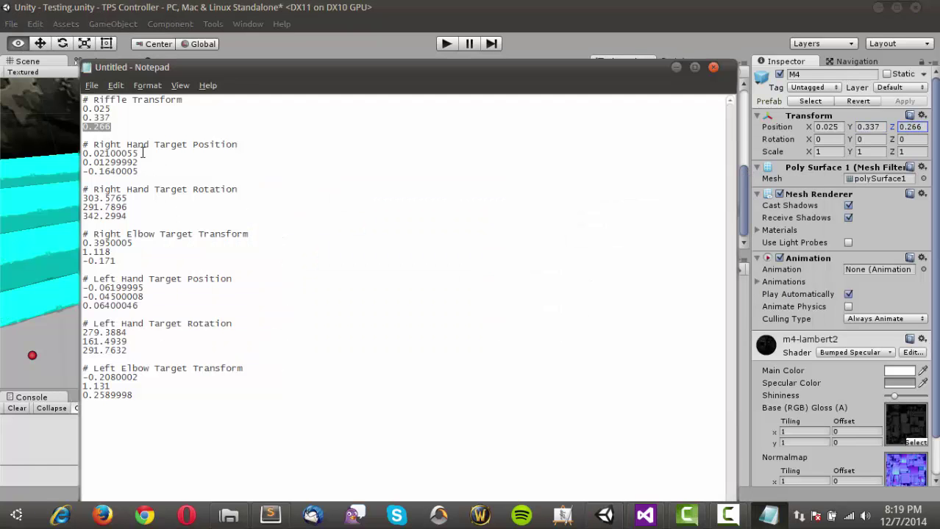
left_click_drag(144, 153, 81, 153)
key("alt+Tab")
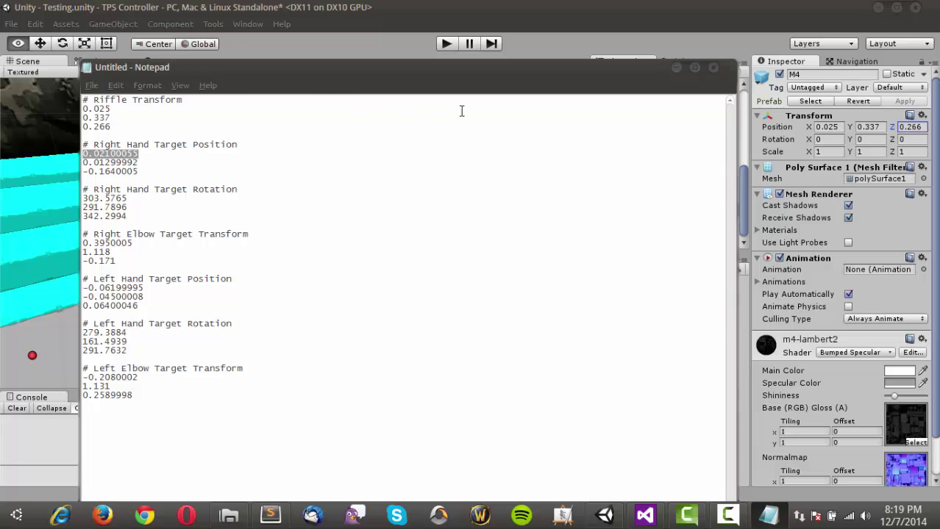
left_click(227, 207)
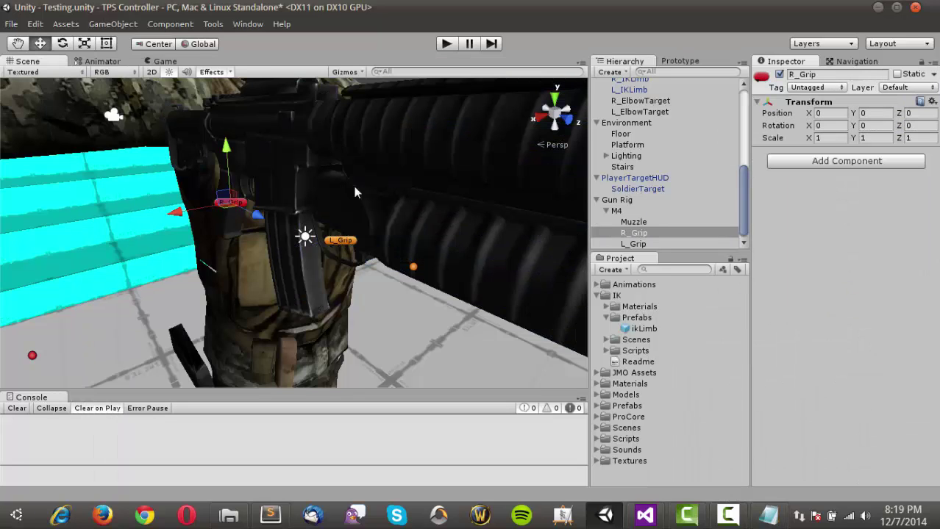
left_click(829, 113)
key("ctrl+v")
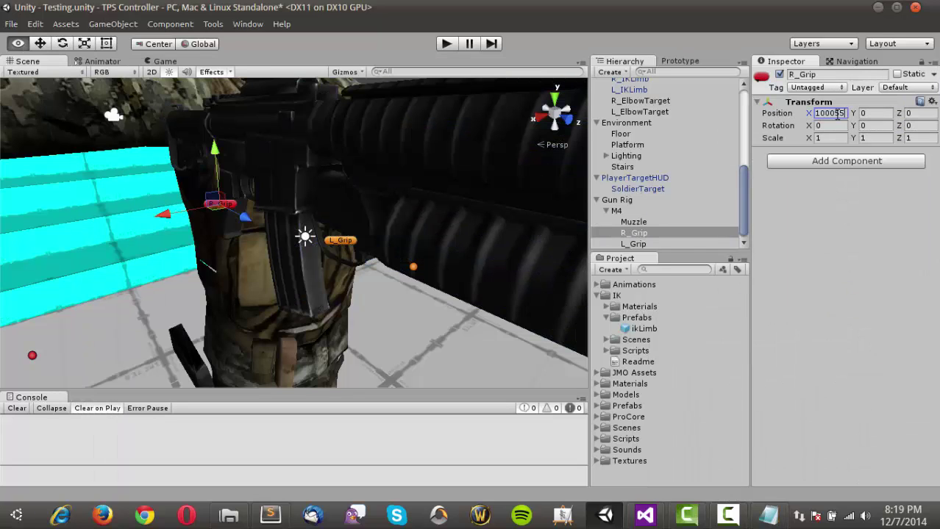
Step: Copy the noted right hand target values into R_Grip's position: Y 0.01299992 and Z -0.1640005
key("alt+Tab")
left_click_drag(144, 163, 72, 163)
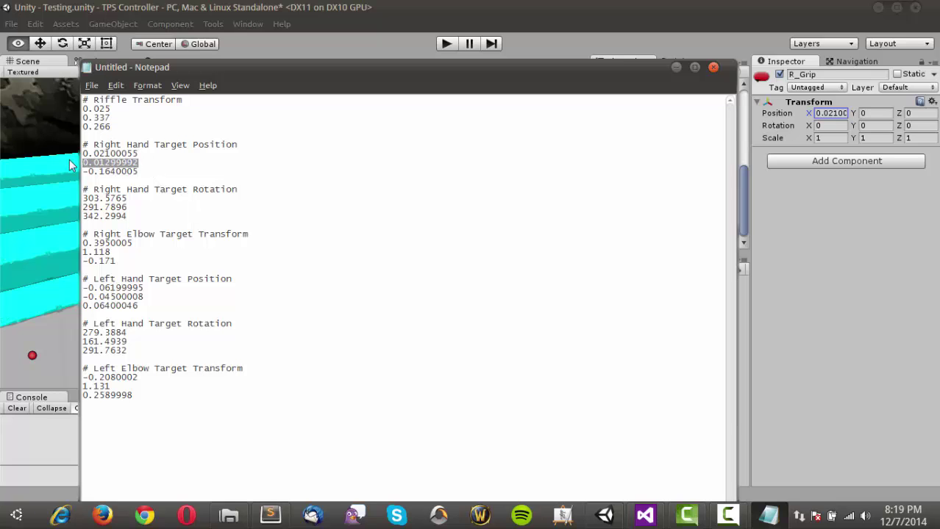
left_click(876, 113)
key("ctrl+v")
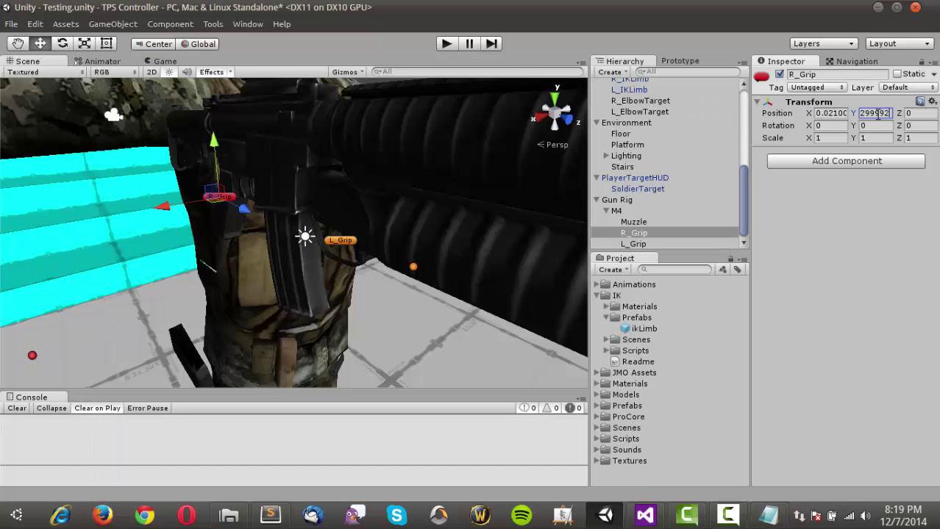
key("alt+Tab")
left_click_drag(144, 171, 77, 170)
key("alt+Tab")
left_click(919, 113)
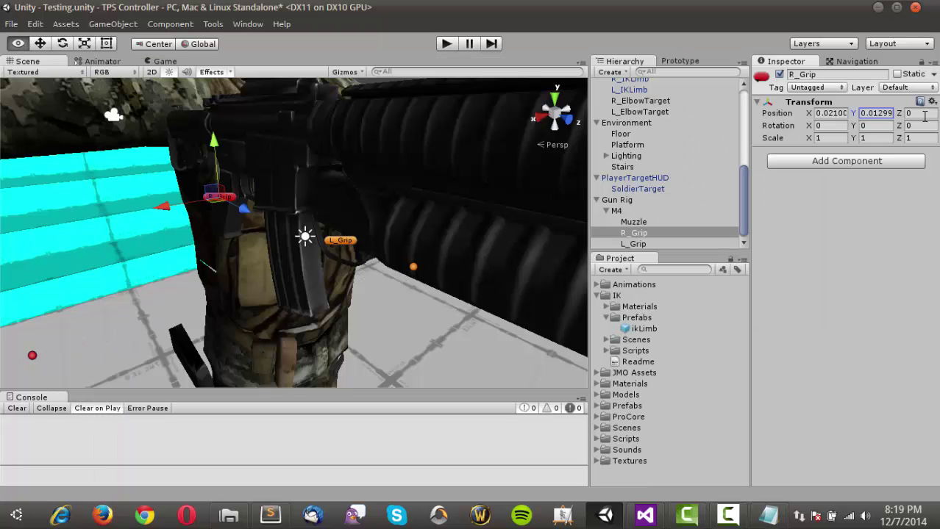
key("ctrl+v")
Step: Set R_Grip's rotation to X 303.5765 and Y 291.7896 from the "# Right Hand Target Rotation" notes in Notepad
key("alt+Tab")
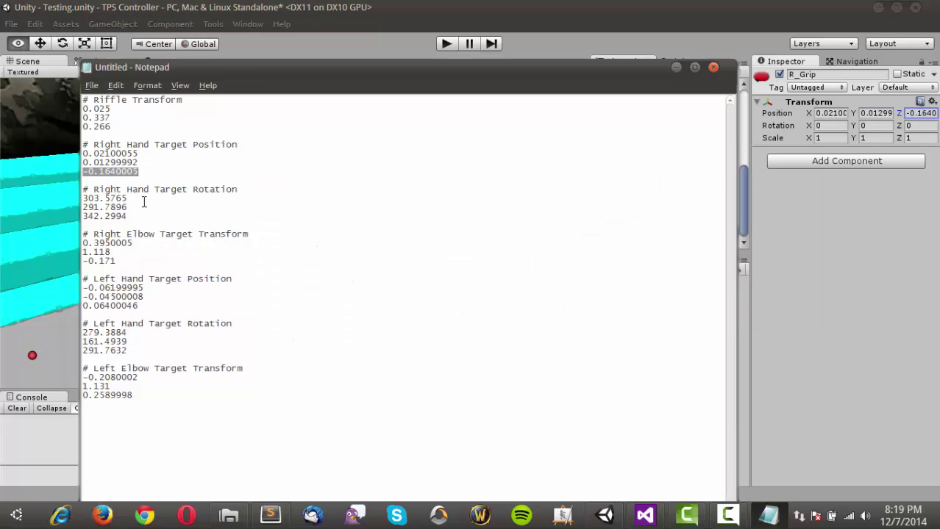
left_click_drag(144, 200, 60, 203)
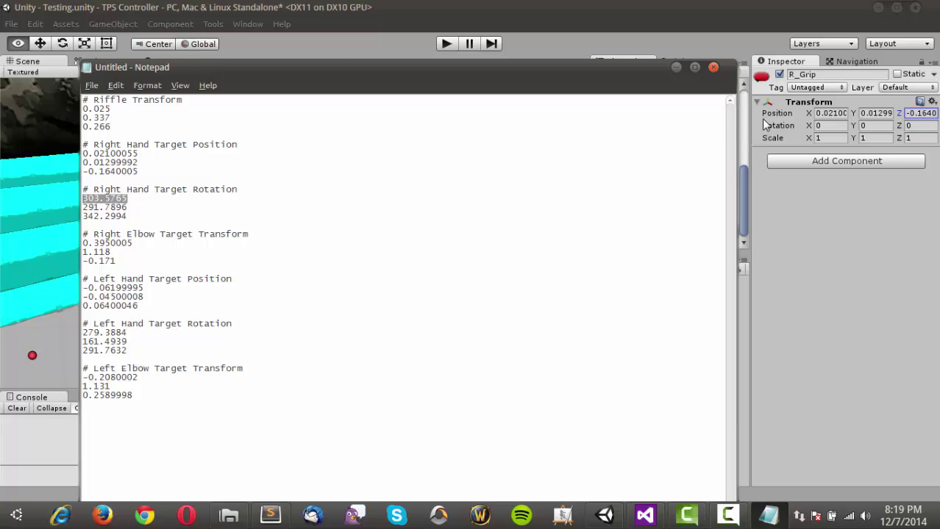
left_click(829, 126)
key("ctrl+v")
key("alt+Tab")
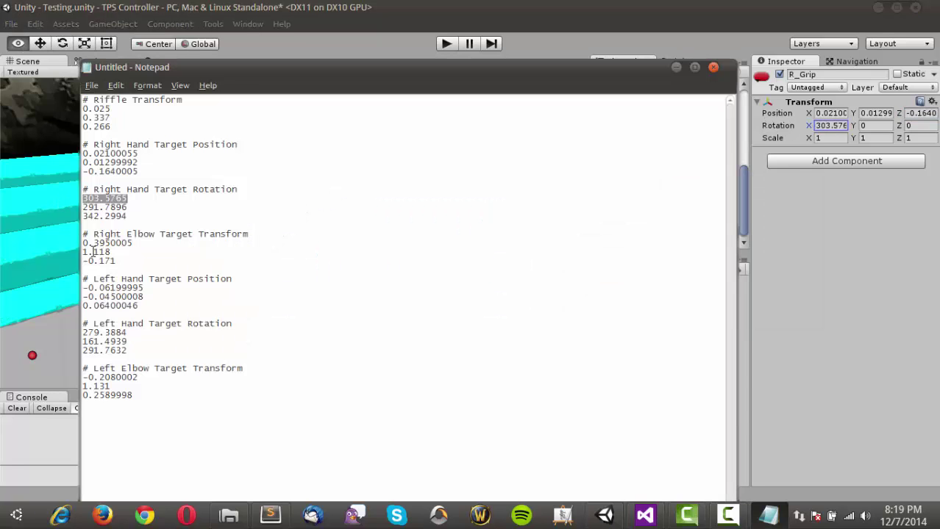
left_click_drag(129, 208, 71, 212)
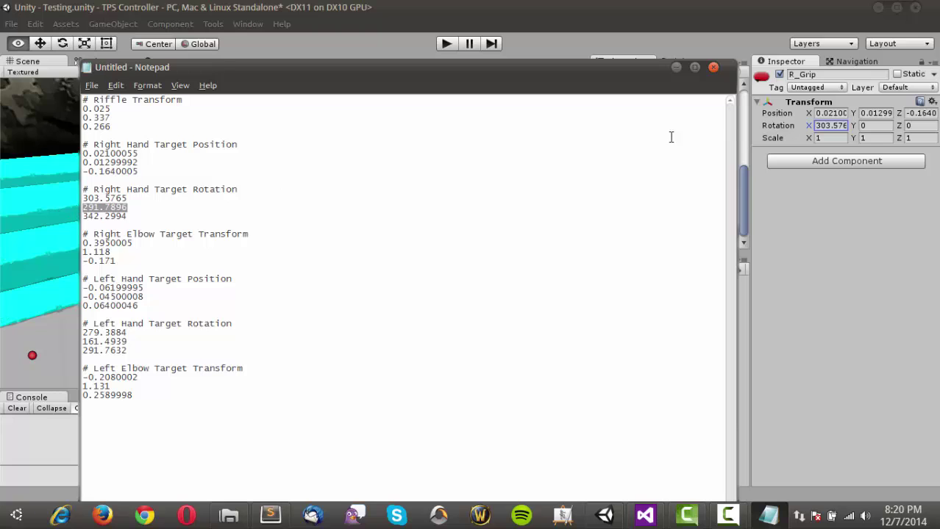
left_click(875, 126)
key("ctrl+v")
Step: Set R_Grip's Z rotation to 342.2994, copied from the Notepad notes
key("alt+Tab")
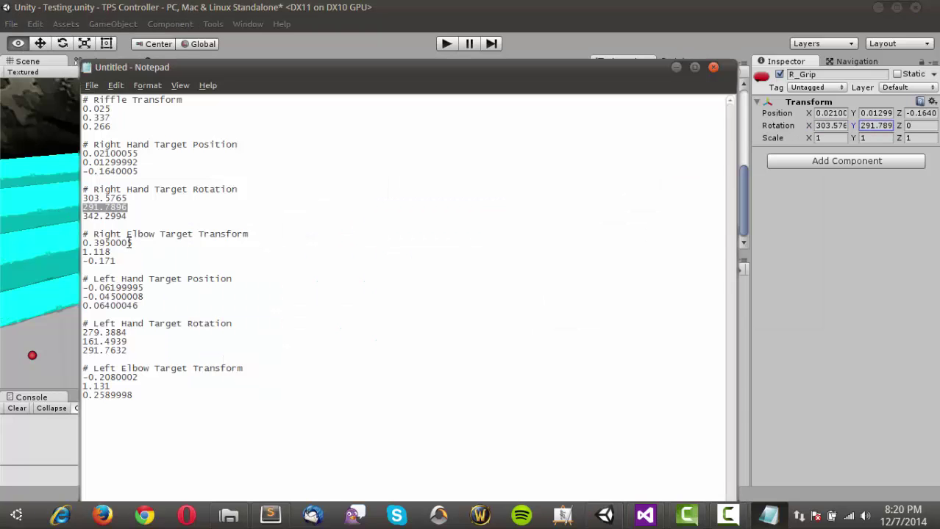
left_click_drag(129, 217, 69, 217)
key("ctrl+c")
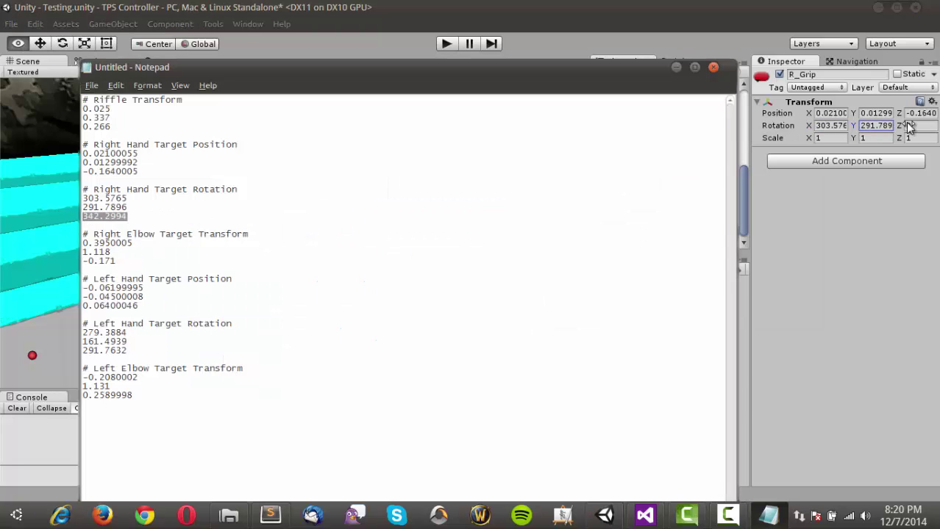
left_click(919, 126)
key("ctrl+v")
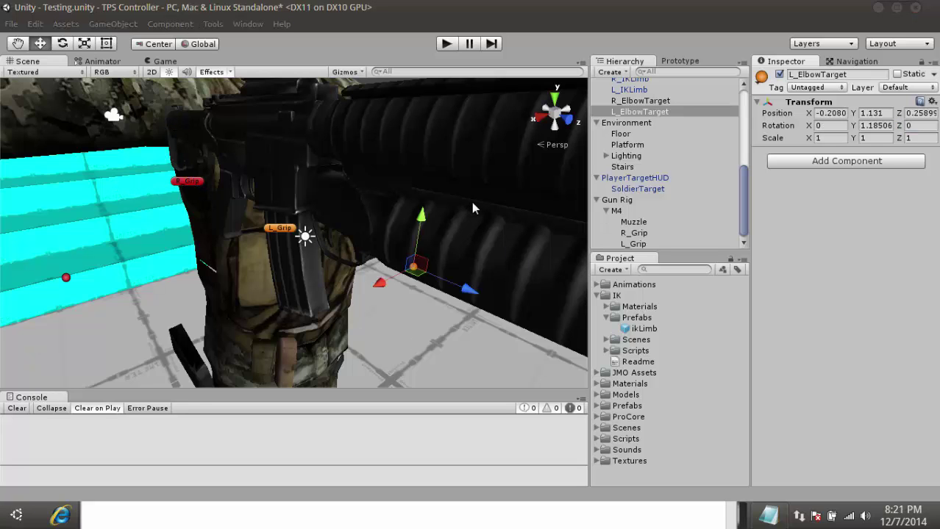
Step: Examine the placement of the M4 and its grip targets relative to the soldier in the Scene view
right_click_drag(423, 220, 325, 223)
middle_click_drag(422, 223, 367, 259)
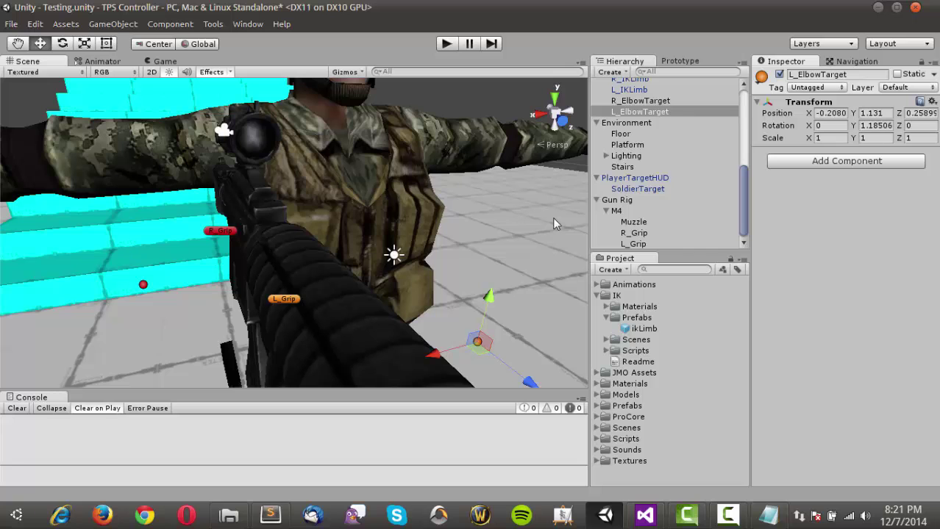
right_click_drag(571, 172, 505, 249)
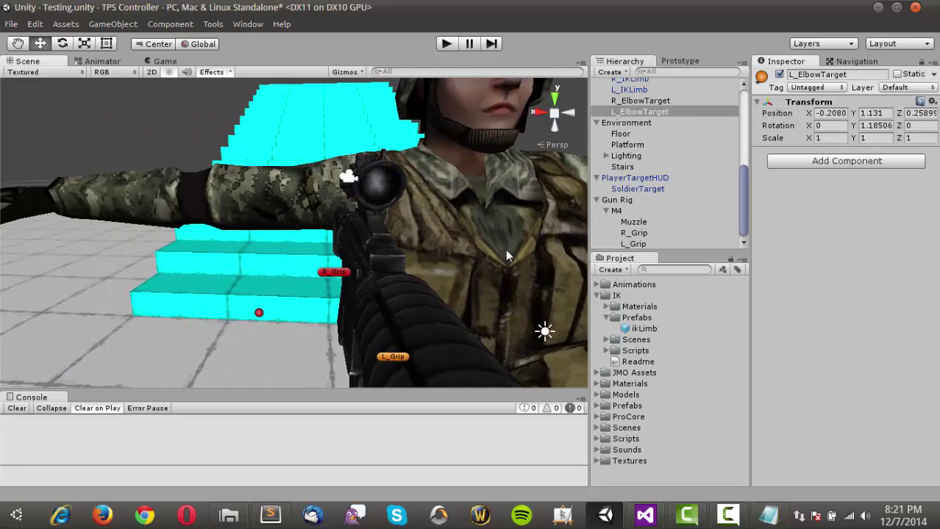
middle_click_drag(506, 251, 403, 236)
middle_click_drag(205, 217, 233, 241)
right_click_drag(233, 241, 347, 261)
middle_click_drag(472, 253, 487, 251)
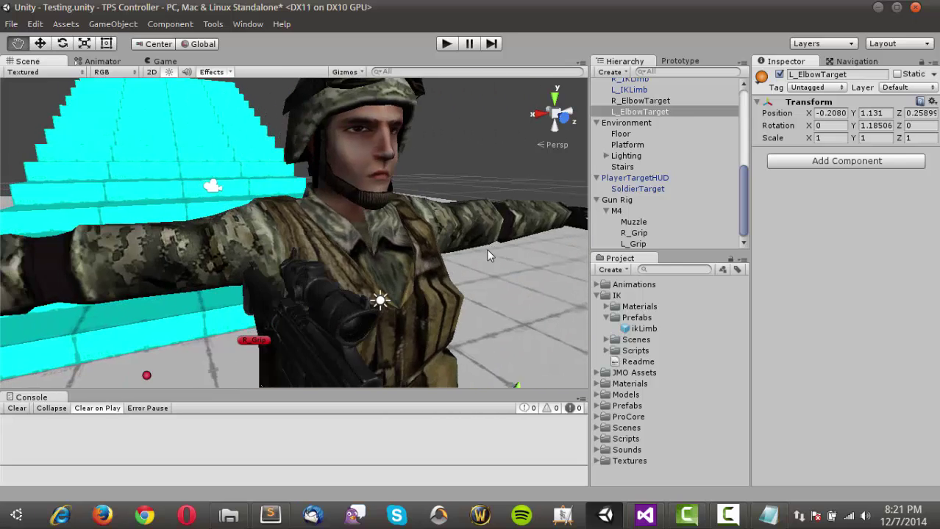
right_click_drag(488, 251, 394, 105)
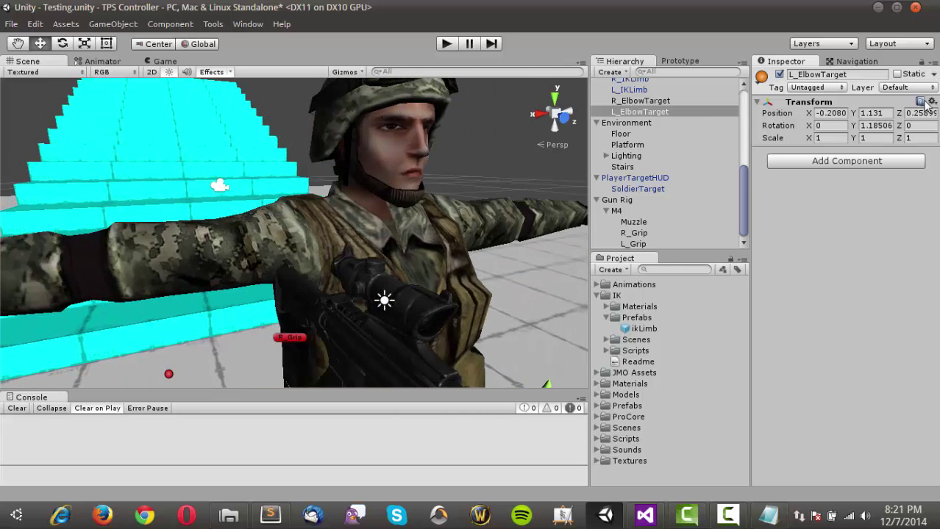
Step: Run the scene and inspect the soldier's arms and hands on the M4 from several angles in the Scene view
left_click(445, 44)
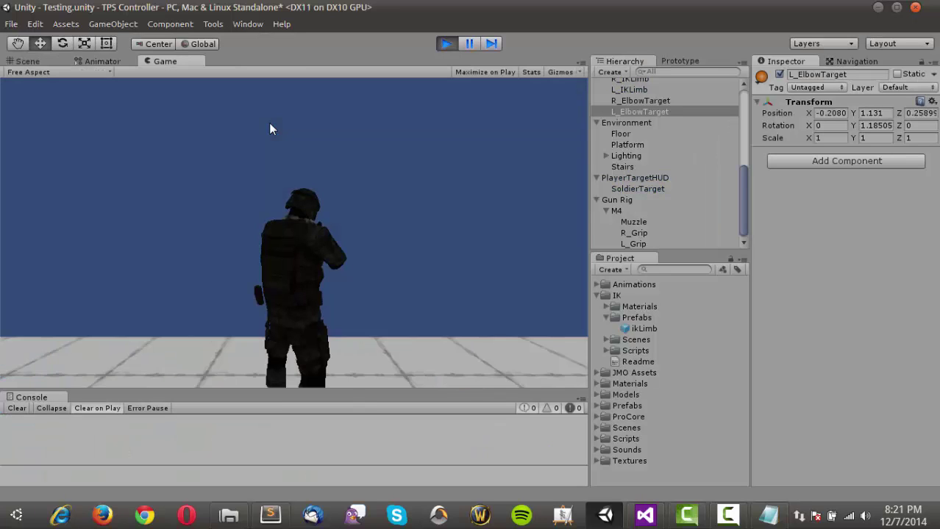
left_click(28, 62)
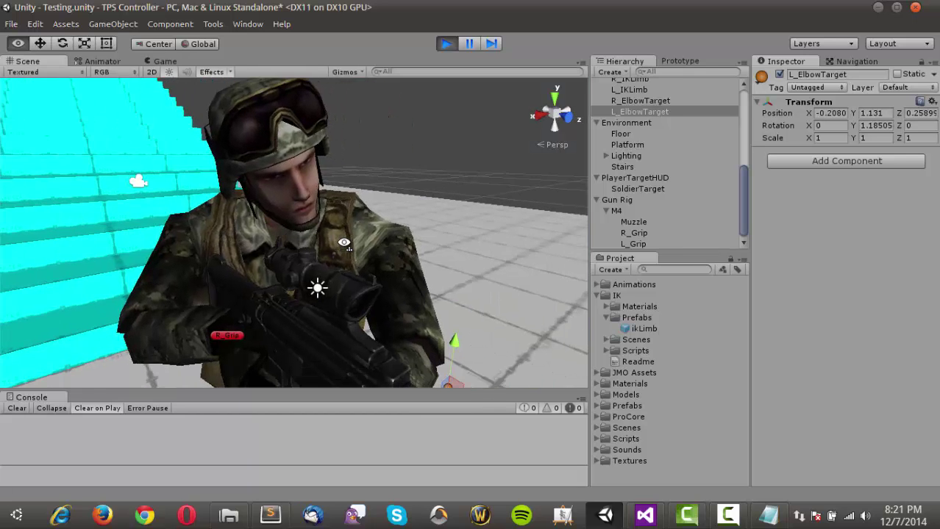
right_click_drag(345, 243, 374, 248)
middle_click_drag(373, 248, 390, 221)
scroll(412, 215, "up", 3)
scroll(412, 216, "down", 3)
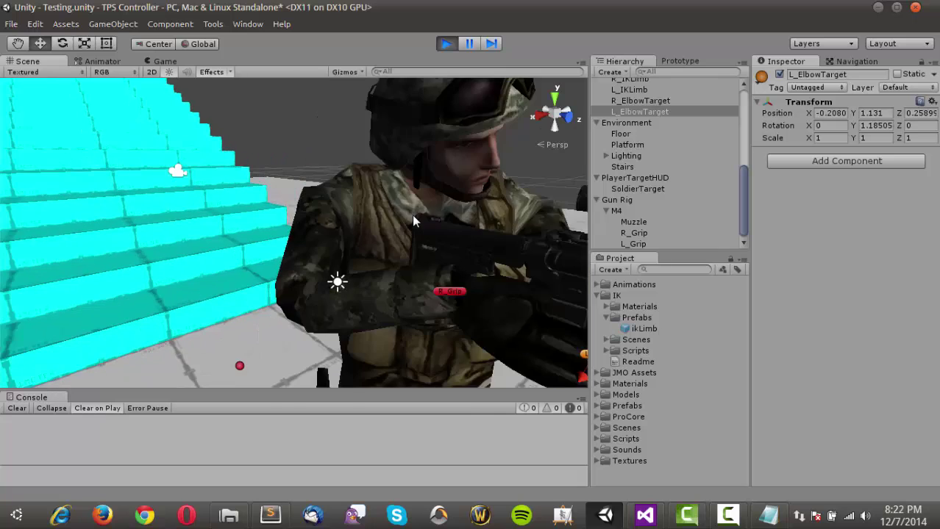
right_click_drag(505, 280, 469, 253)
middle_click_drag(468, 253, 359, 200)
middle_click_drag(521, 212, 417, 221)
right_click_drag(416, 221, 374, 222)
middle_click_drag(373, 222, 372, 221)
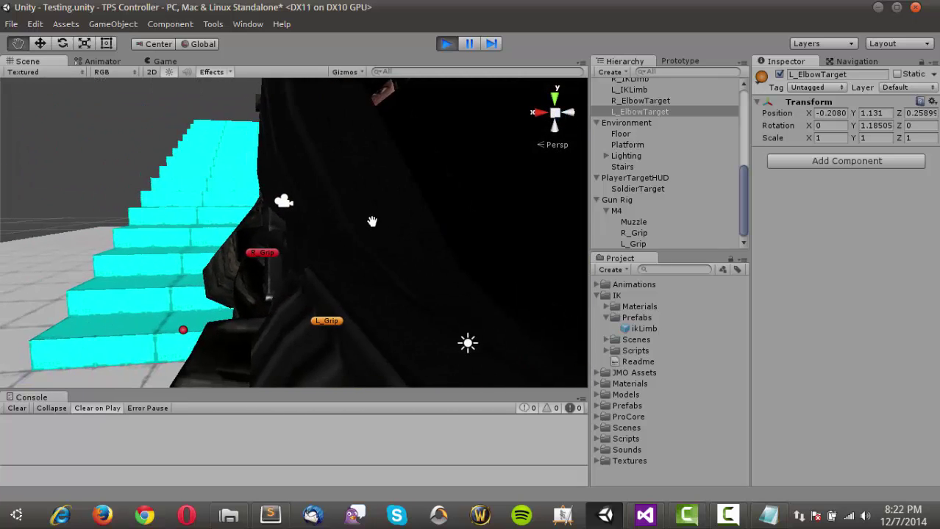
left_click_drag(372, 222, 210, 256, "alt")
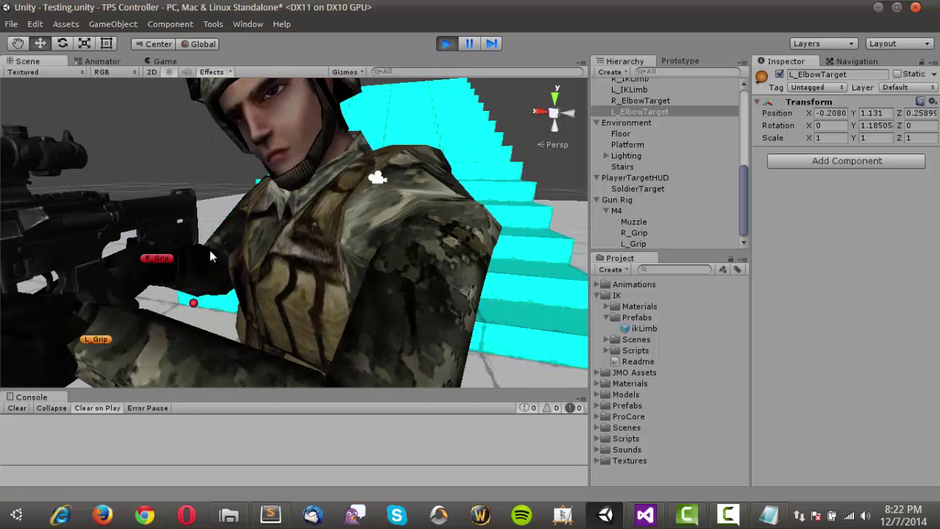
Step: Examine the soldier's whole aiming pose from farther back, and check both hands on the M4 up close
scroll(209, 252, "down", 8)
middle_click_drag(359, 221, 344, 258)
right_click_drag(345, 258, 240, 256)
middle_click_drag(257, 260, 292, 286)
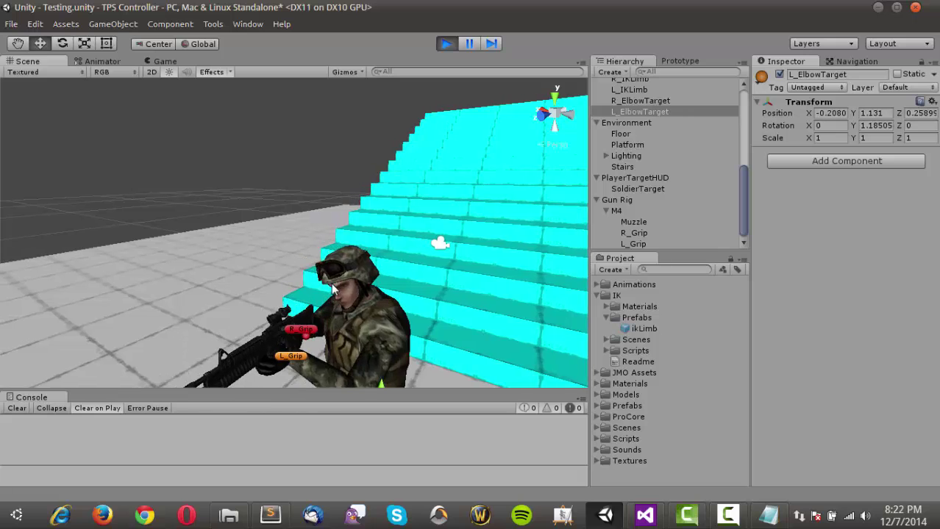
scroll(340, 265, "up", 5)
middle_click_drag(341, 266, 331, 176)
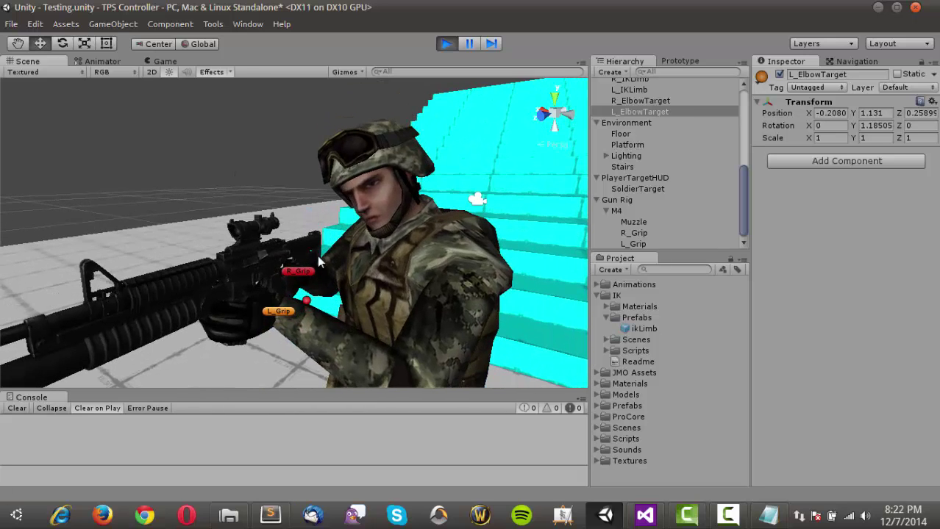
scroll(317, 257, "up", 5)
right_click_drag(315, 233, 368, 240)
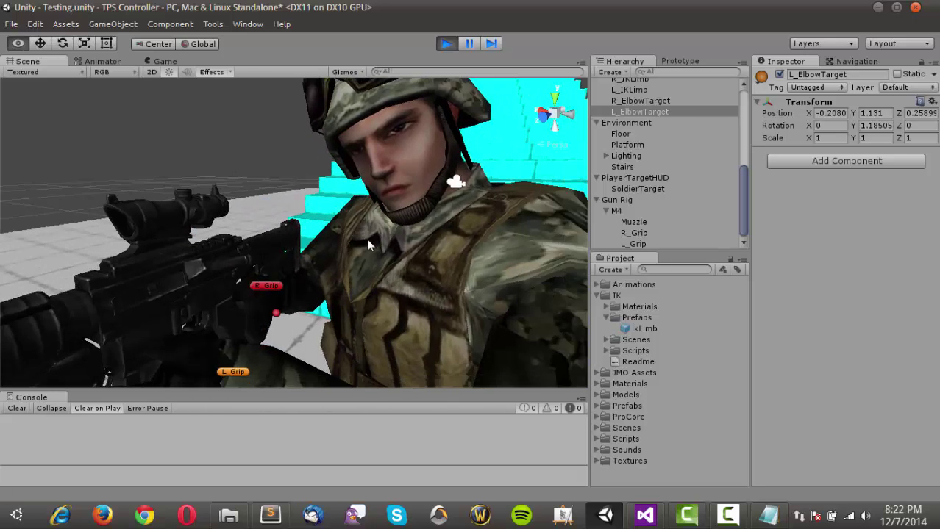
left_click_drag(367, 238, 491, 246, "alt")
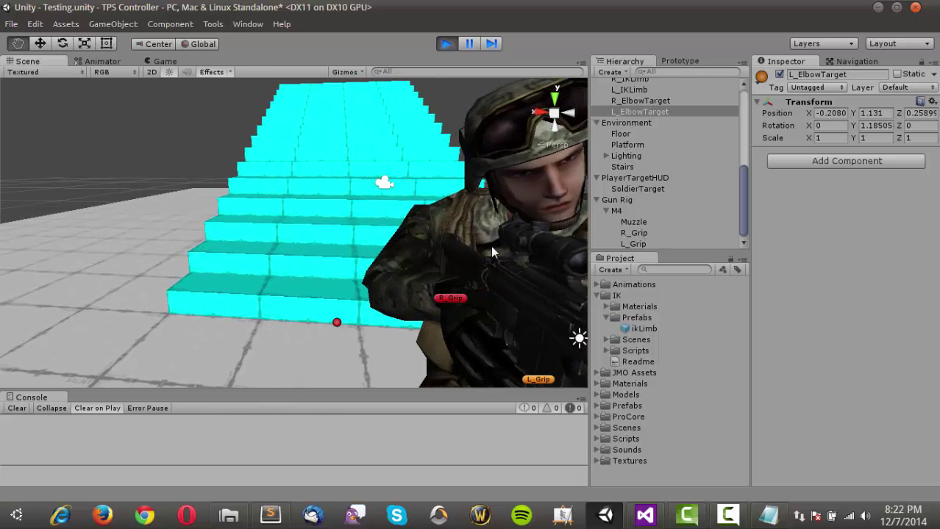
Step: Collapse the Gun Rig and Player object trees in the Hierarchy
right_click_drag(398, 235, 471, 230)
middle_click_drag(417, 261, 286, 250)
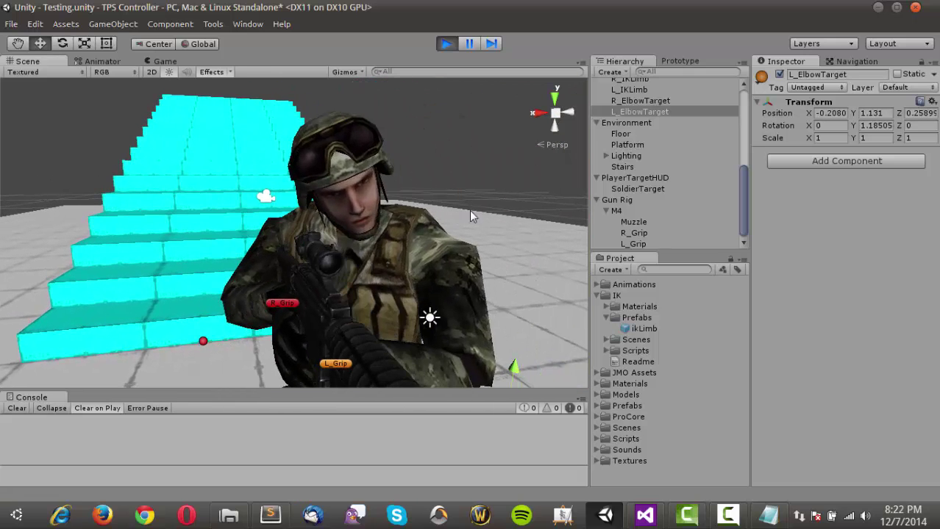
left_click(596, 200)
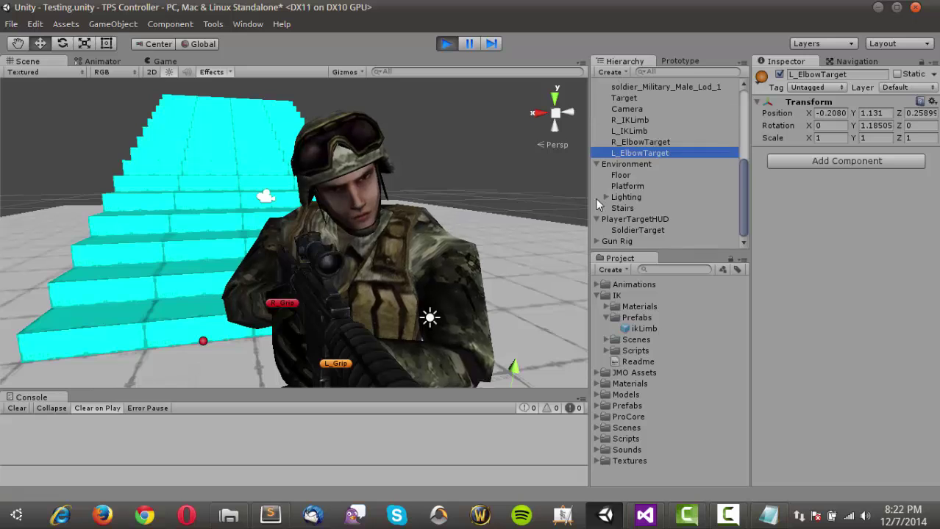
scroll(596, 184, "up", 3)
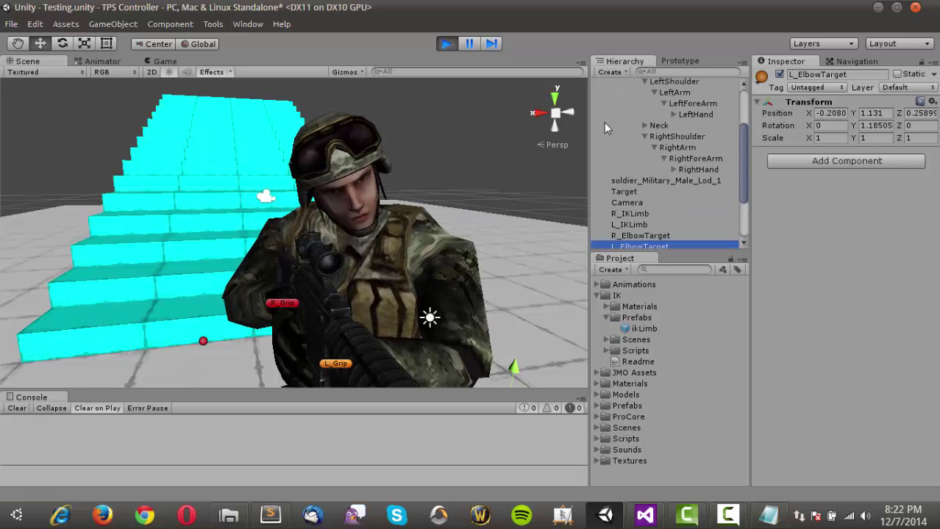
scroll(600, 103, "up", 3)
left_click(597, 84)
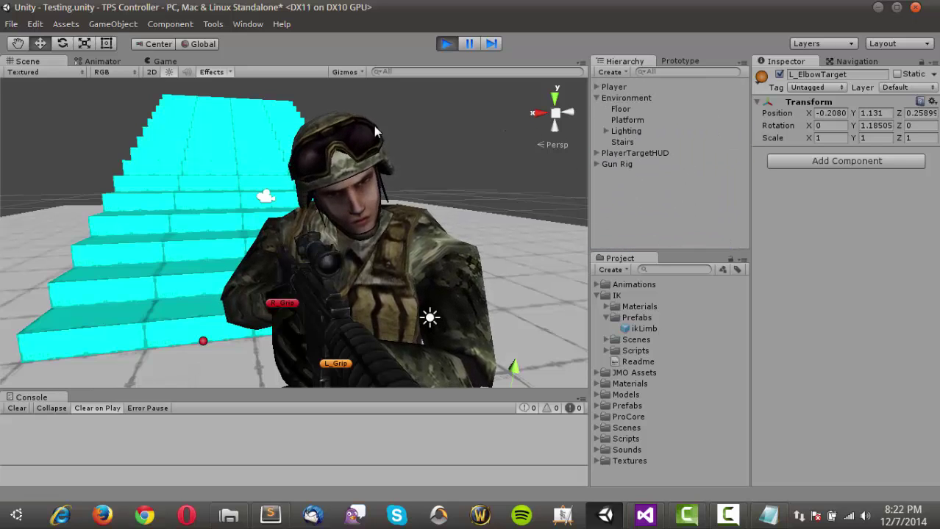
Step: Dock the Game view beneath the Scene view and inspect the soldier's hold on the M4 with both views visible
left_click(163, 60)
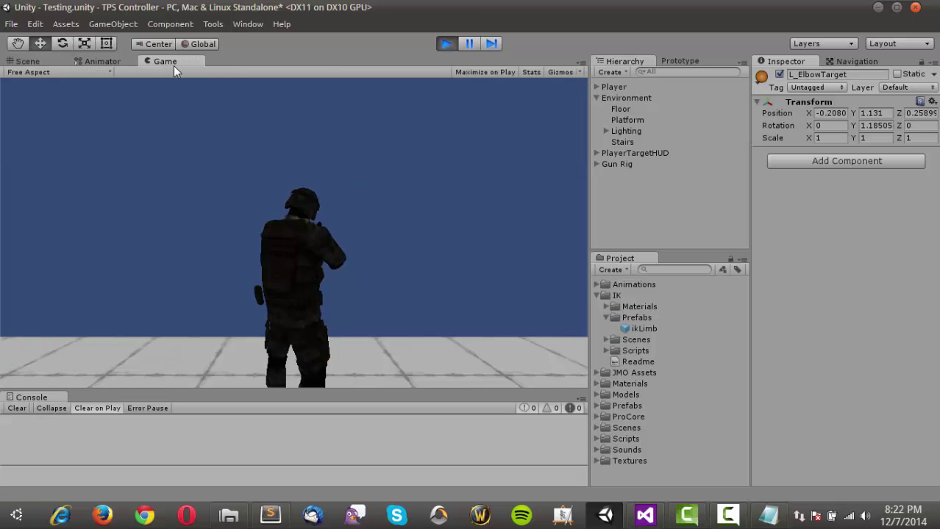
left_click_drag(174, 66, 279, 309)
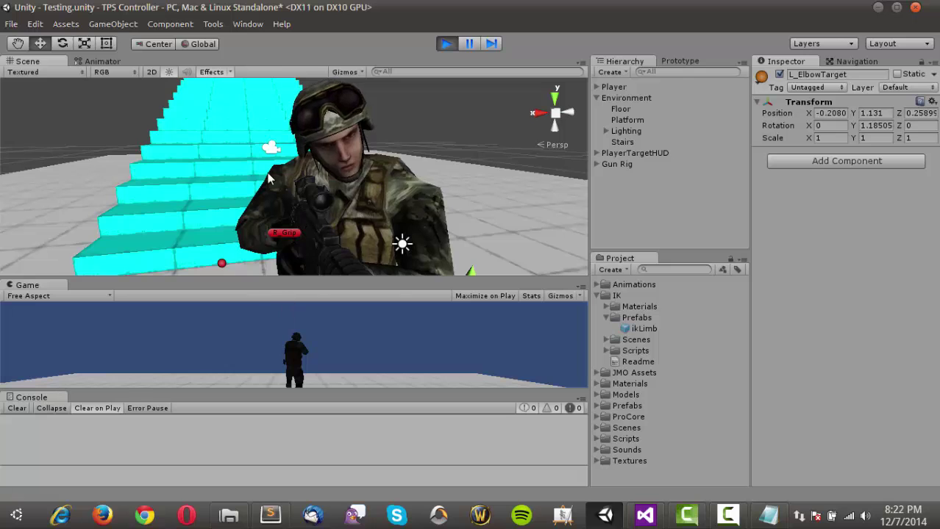
scroll(399, 188, "down", 2)
right_click_drag(226, 182, 361, 207)
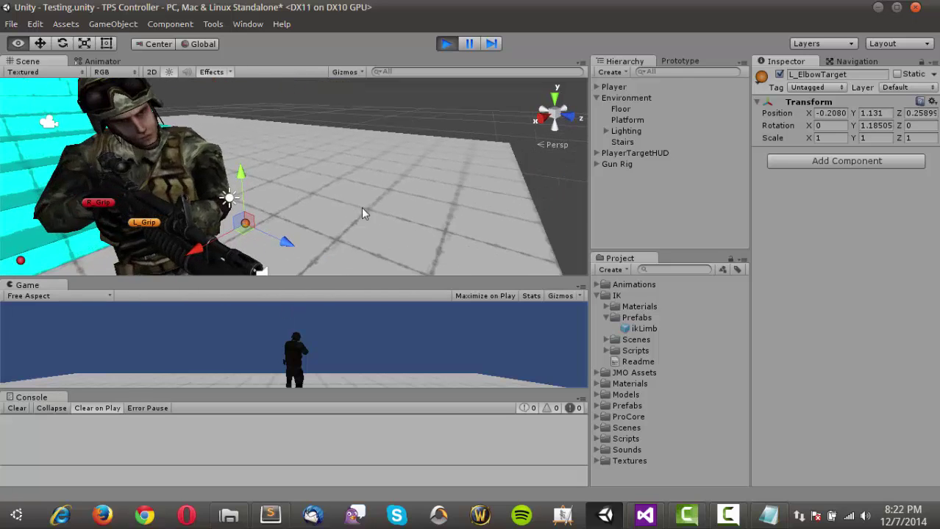
middle_click_drag(315, 195, 386, 193)
right_click_drag(386, 181, 350, 218)
middle_click_drag(350, 218, 321, 262)
scroll(294, 221, "down", 2)
middle_click_drag(279, 203, 311, 159)
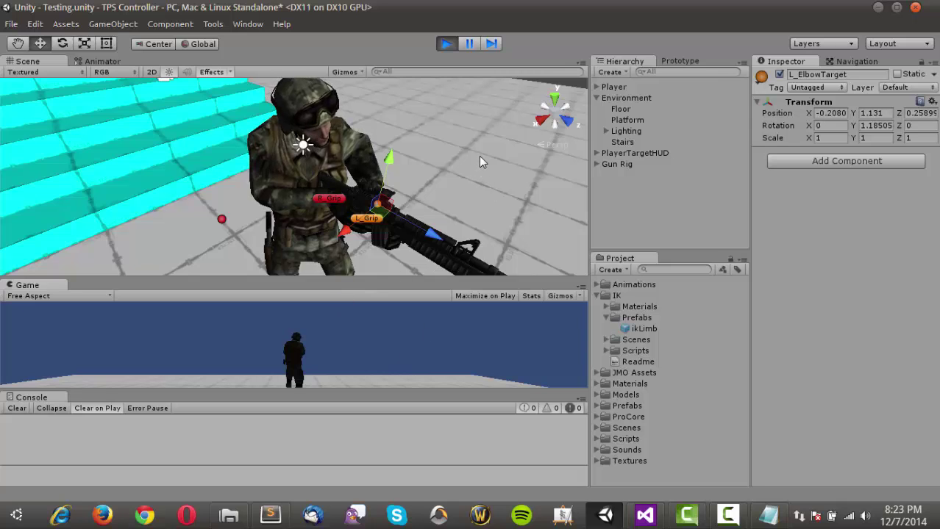
Step: Stop the running scene and make Gun Rig a child of Player, keeping the Hips tree collapsed
left_click(442, 44)
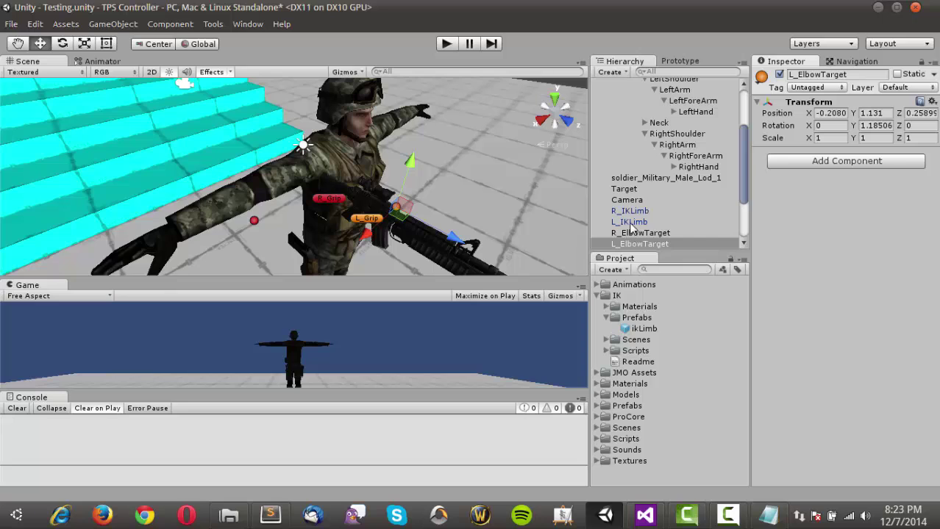
scroll(630, 228, "down", 3)
left_click_drag(614, 242, 640, 90)
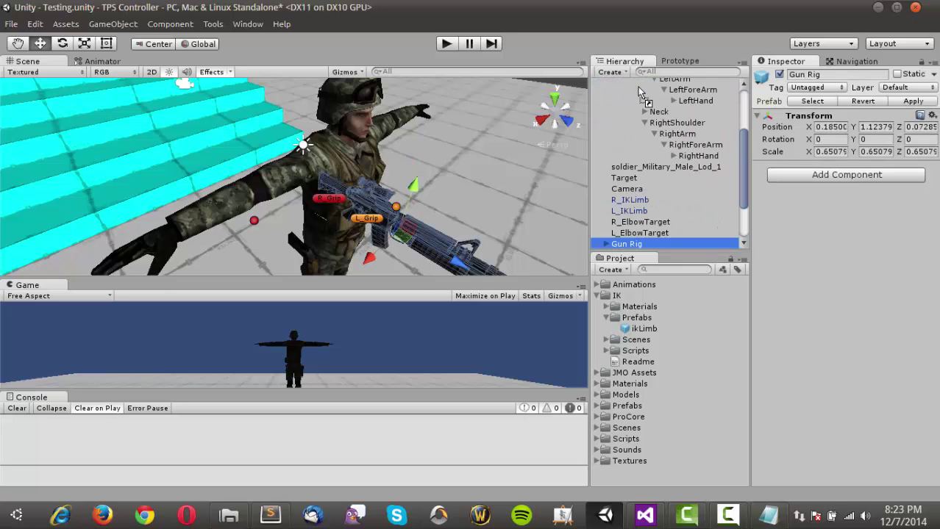
scroll(618, 206, "up", 4)
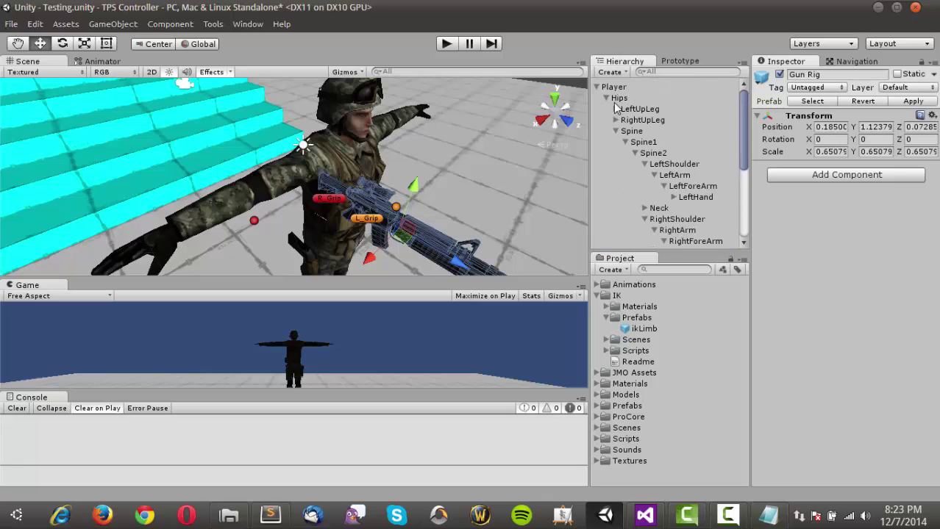
left_click(604, 98)
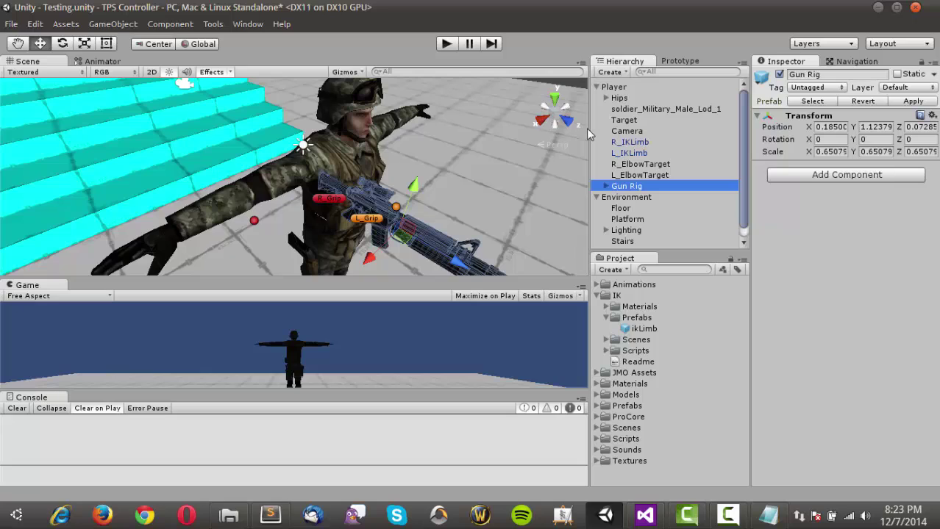
left_click(597, 86)
left_click(597, 87)
Step: Run the scene to check the parented rifle and dock the Game view back alongside the Scene and Animator views
left_click(445, 44)
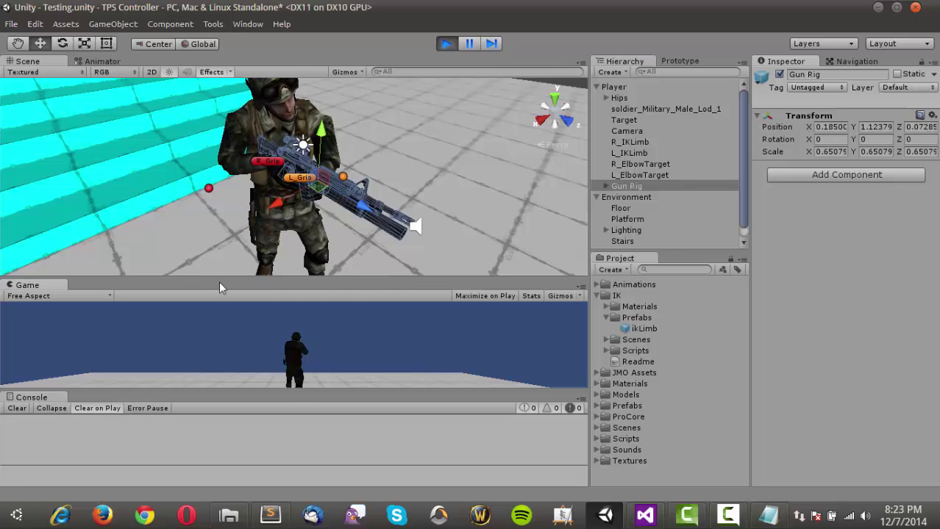
left_click_drag(25, 285, 208, 62)
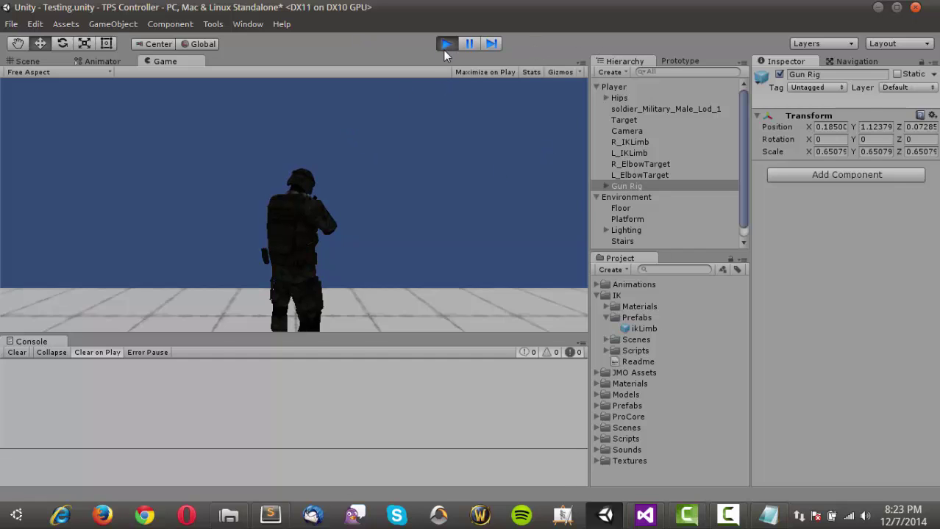